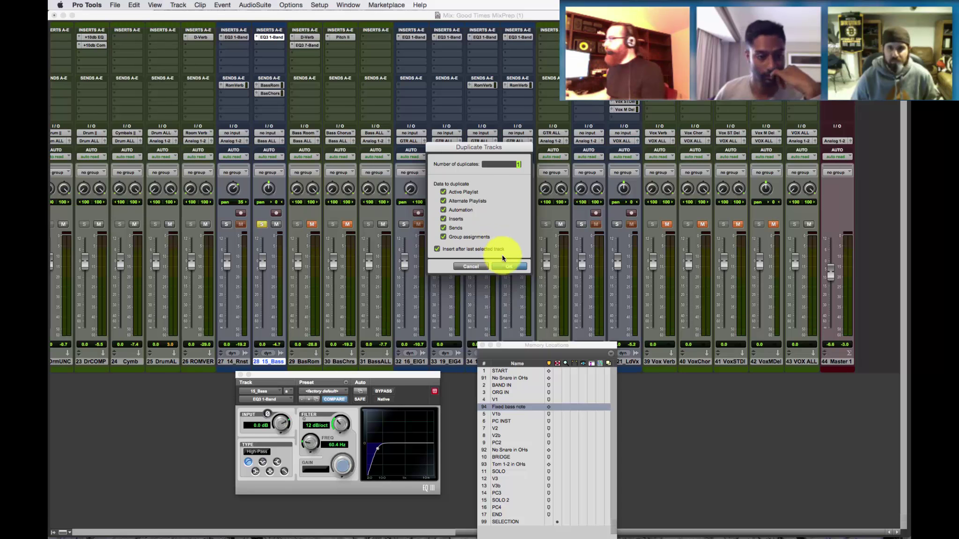
Step: Duplicate the 15_Bass track once without its sends and place the Memory Locations window clear of the bass channels
{"action": "left_click", "coordinate": [468, 228]}
{"action": "left_click", "coordinate": [458, 220]}
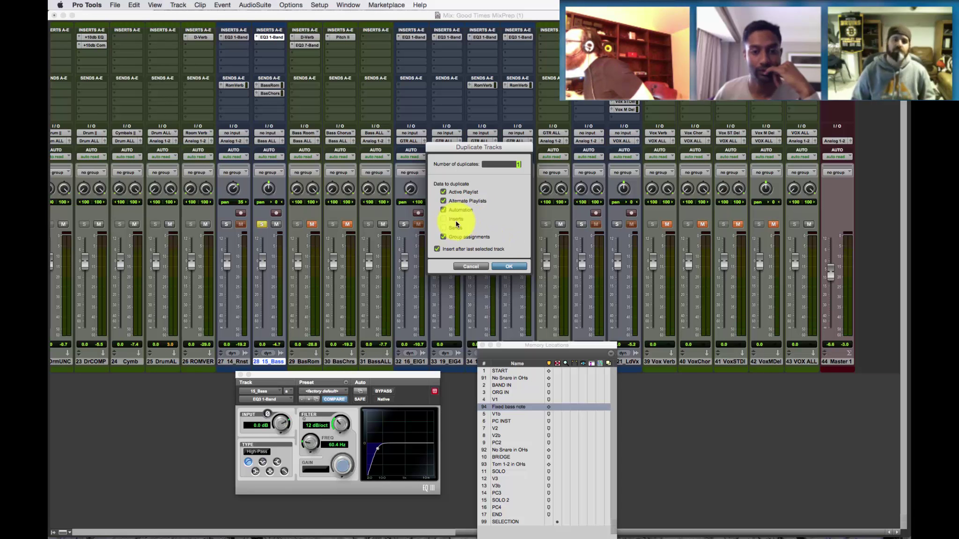
{"action": "left_click", "coordinate": [508, 266]}
{"action": "left_click_drag", "start_coordinate": [515, 345], "coordinate": [677, 284]}
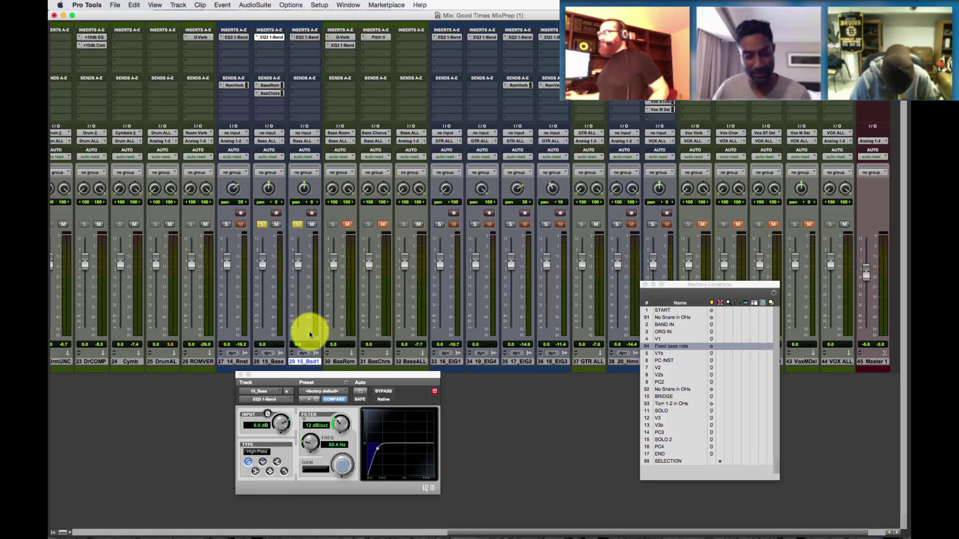
Step: Insert the mono SansAmp PSA-1 on the duplicate bass track and move it down to the third insert slot
{"action": "left_click", "coordinate": [298, 44]}
{"action": "mouse_move", "coordinate": [349, 86]}
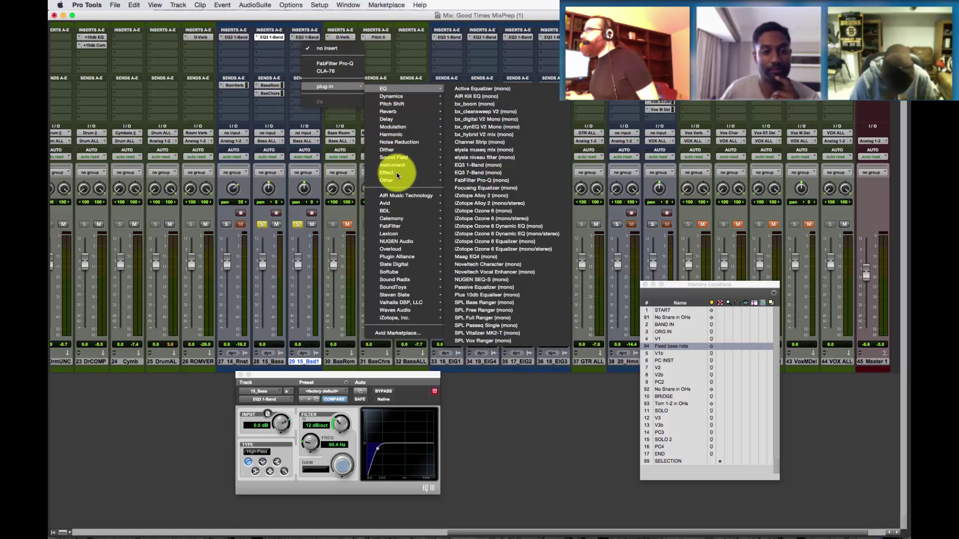
{"action": "mouse_move", "coordinate": [433, 202]}
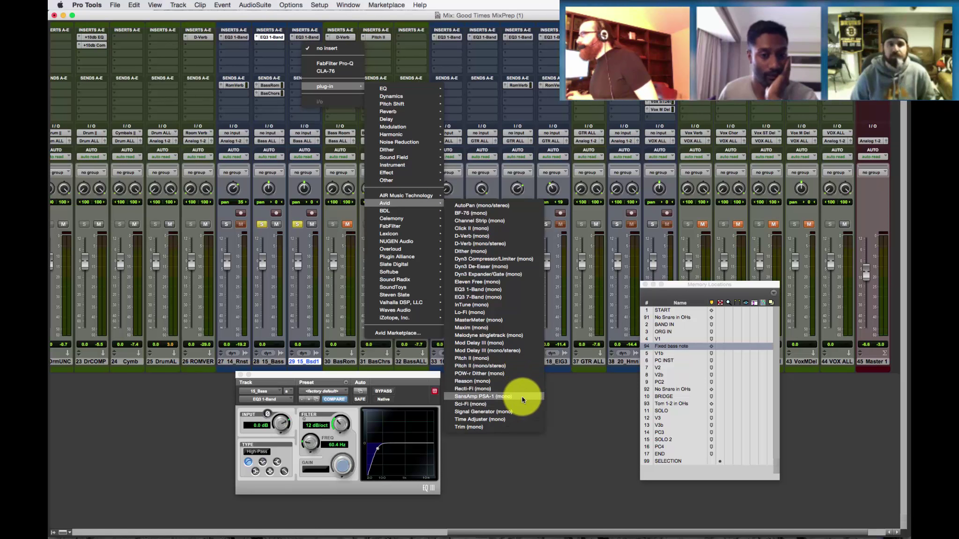
{"action": "left_click", "coordinate": [466, 359]}
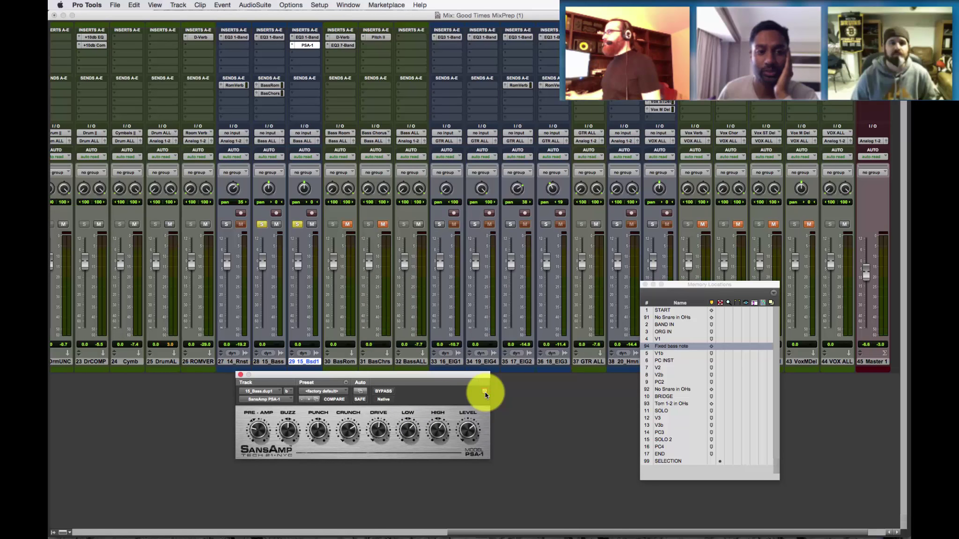
{"action": "left_click_drag", "start_coordinate": [475, 376], "coordinate": [372, 382]}
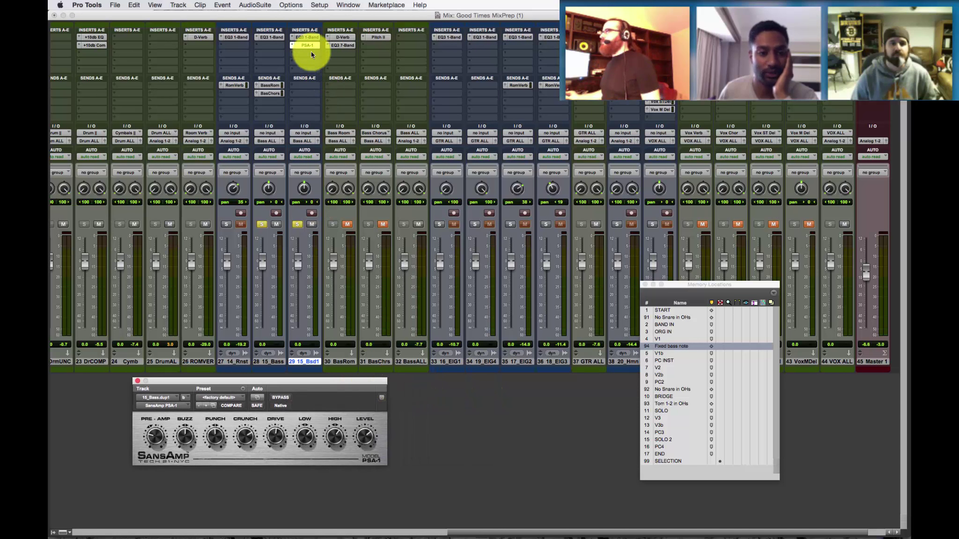
{"action": "left_click_drag", "start_coordinate": [310, 51], "coordinate": [296, 38]}
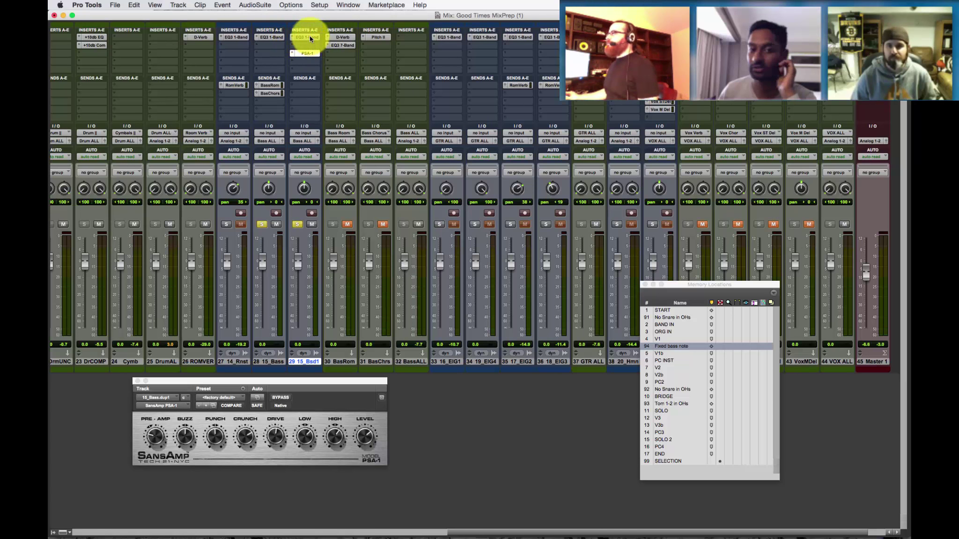
Step: Open the duplicate bass track's EQ3 1-Band beside the SansAmp window and adjust the SansAmp's Low knob
{"action": "left_click", "coordinate": [310, 37]}
{"action": "left_click_drag", "start_coordinate": [364, 378], "coordinate": [533, 382]}
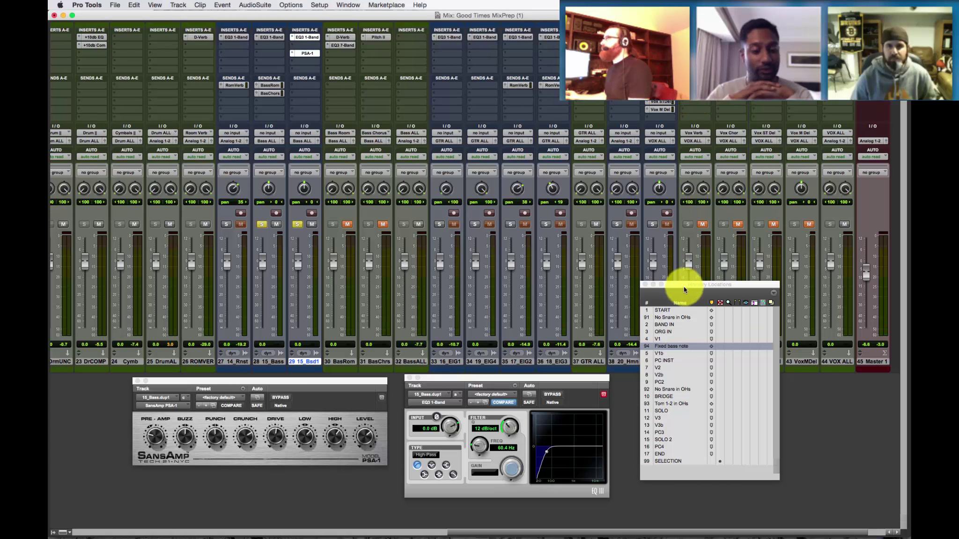
{"action": "key", "text": "super+equal"}
{"action": "scroll", "coordinate": [565, 345], "scroll_direction": "down", "scroll_amount": 5}
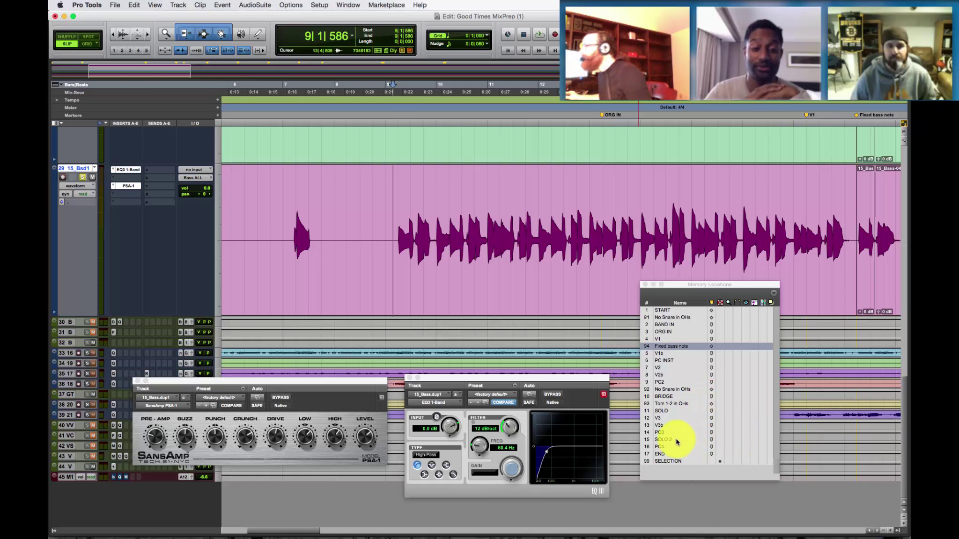
{"action": "key", "text": "super+equal"}
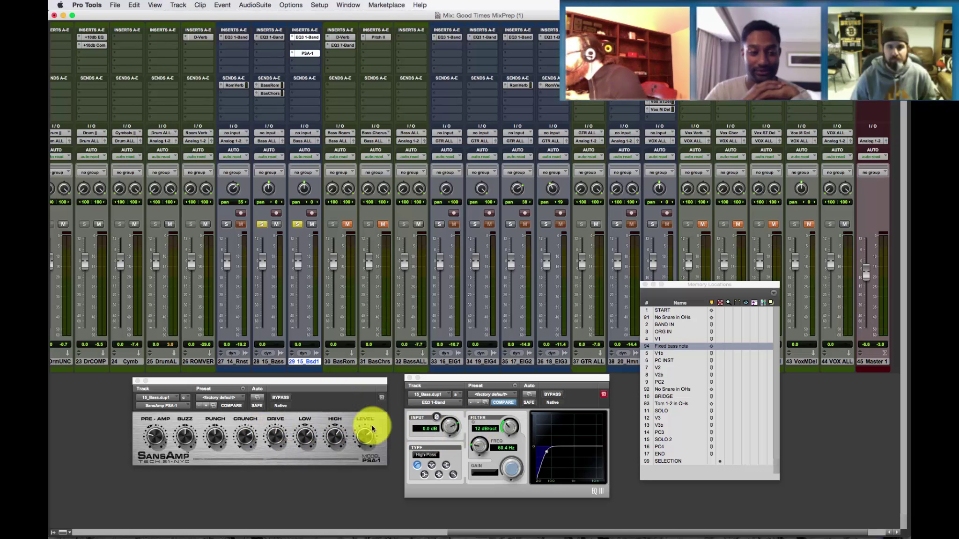
{"action": "left_click", "coordinate": [308, 440]}
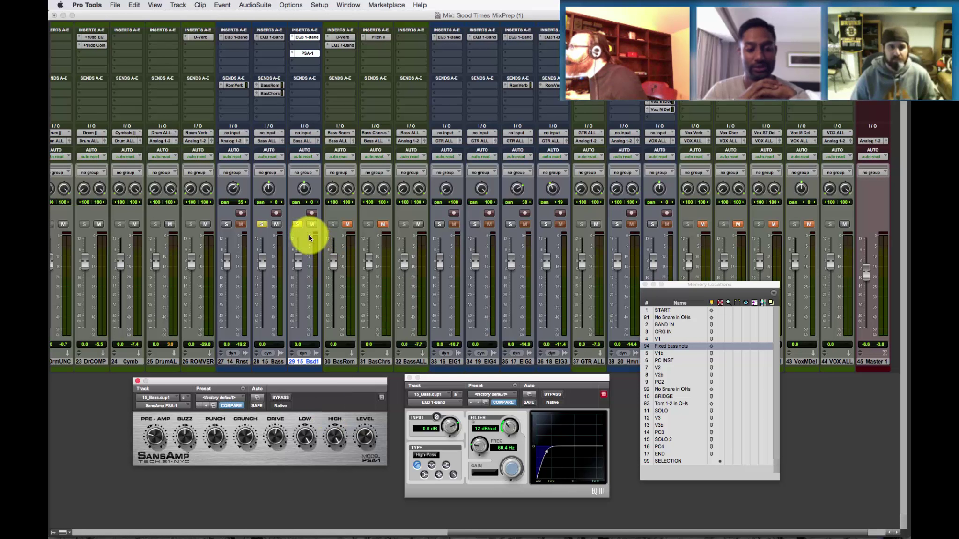
Step: Unsolo 15_Bass and play the soloed duplicate from the bass entry near bar 9 while adjusting the SansAmp's Drive
{"action": "left_click", "coordinate": [262, 225]}
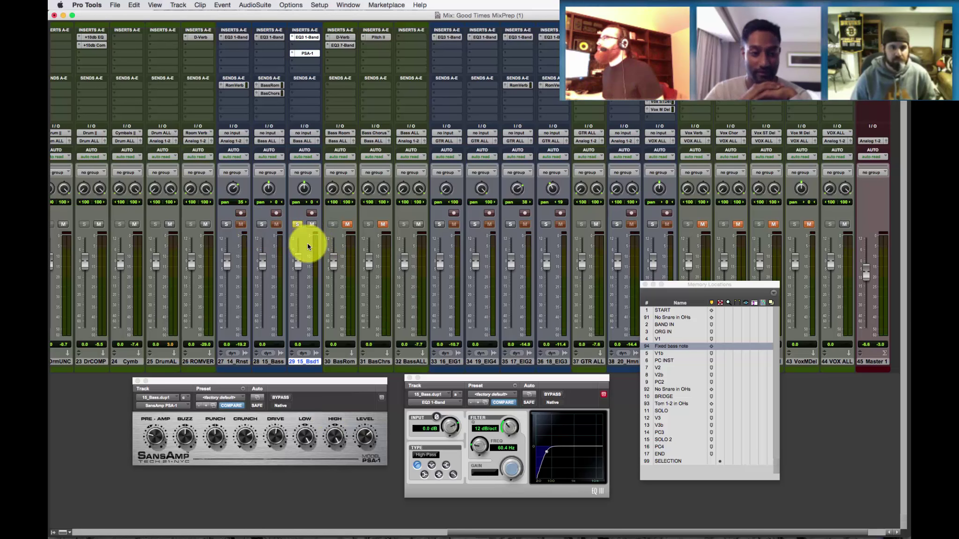
{"action": "key", "text": "super+equal"}
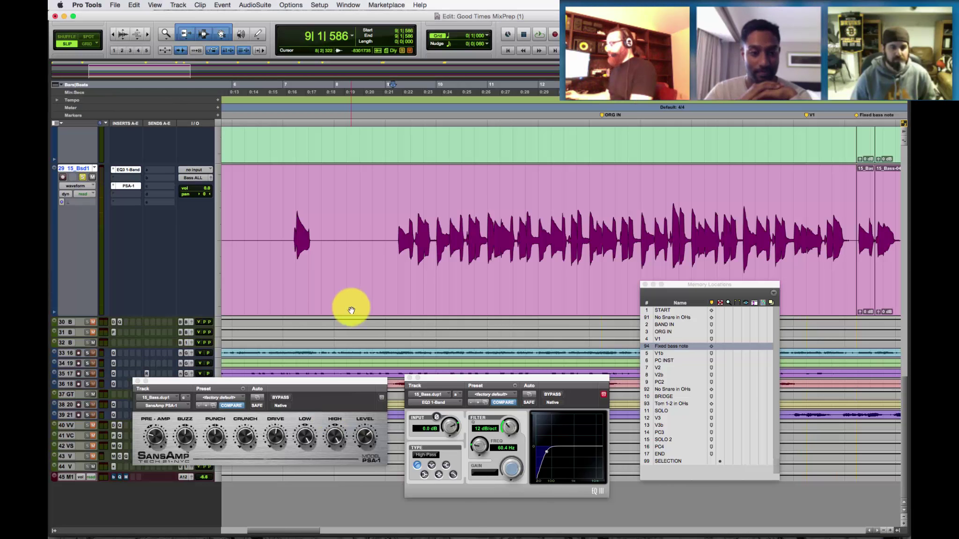
{"action": "left_click", "coordinate": [397, 223]}
{"action": "key", "text": "super+equal"}
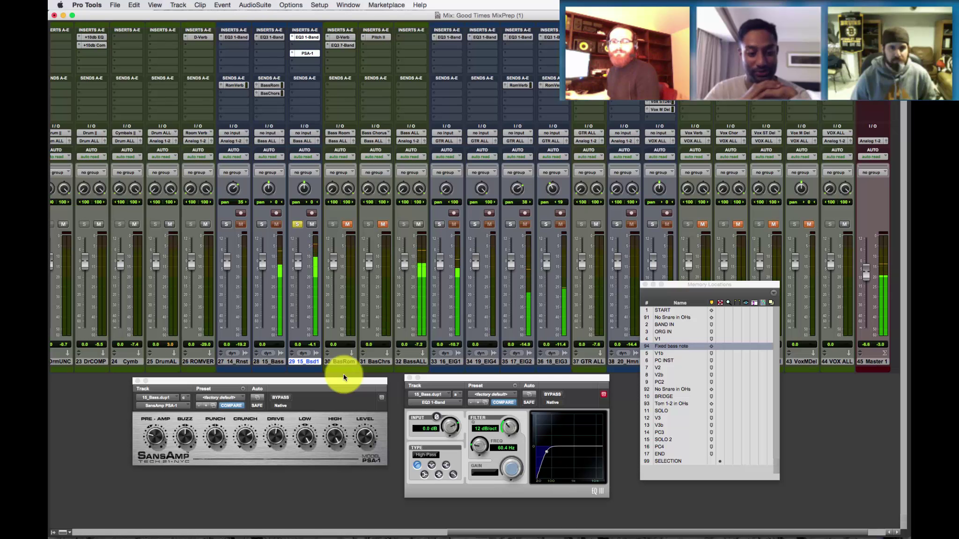
{"action": "left_click", "coordinate": [278, 441]}
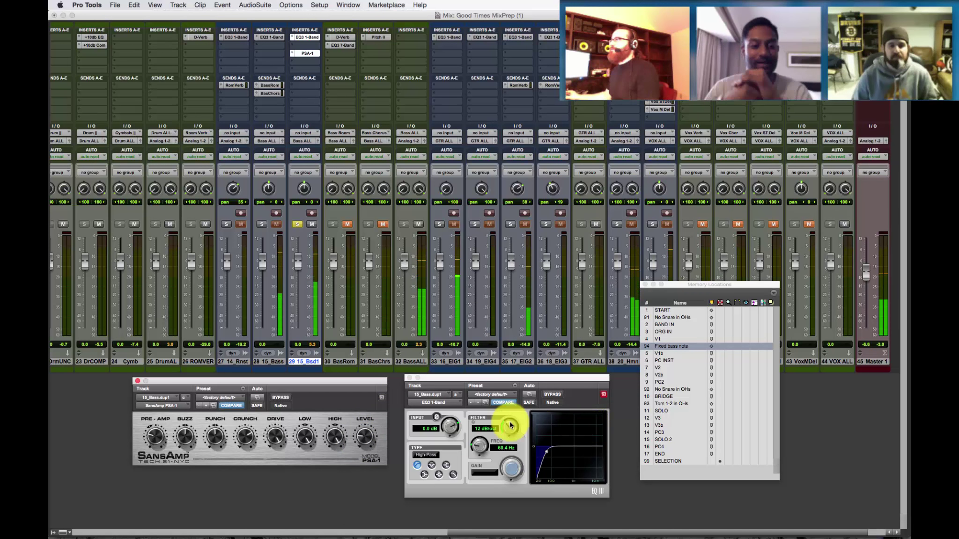
Step: Insert FabFilter Pro-Q between the EQ3 1-Band and PSA-1 on the duplicate bass track, and close the Memory Locations window
{"action": "left_click", "coordinate": [300, 45]}
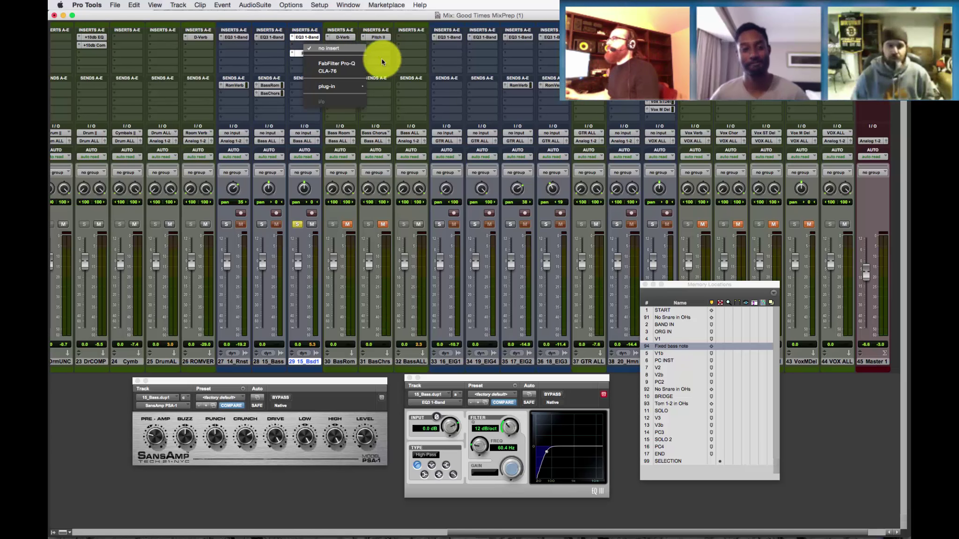
{"action": "mouse_move", "coordinate": [351, 87]}
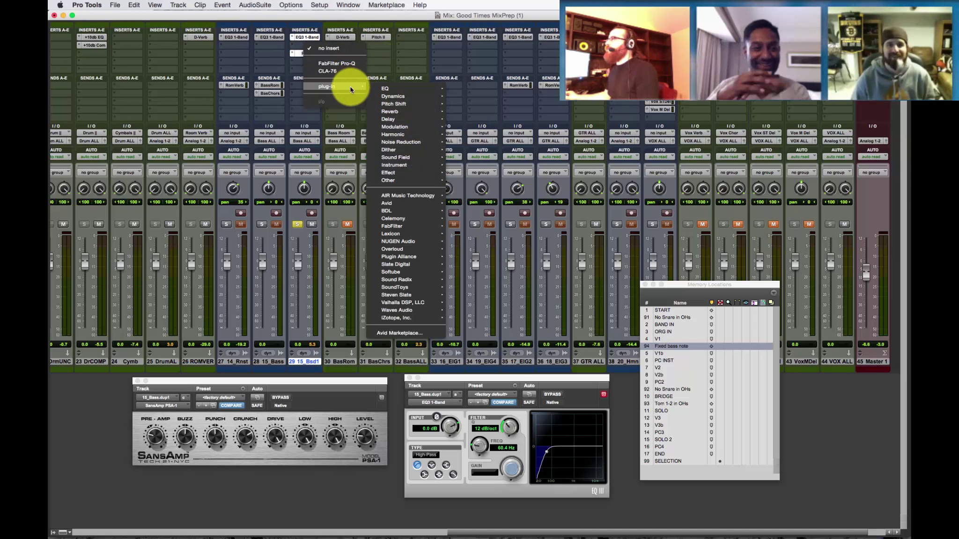
{"action": "mouse_move", "coordinate": [416, 89]}
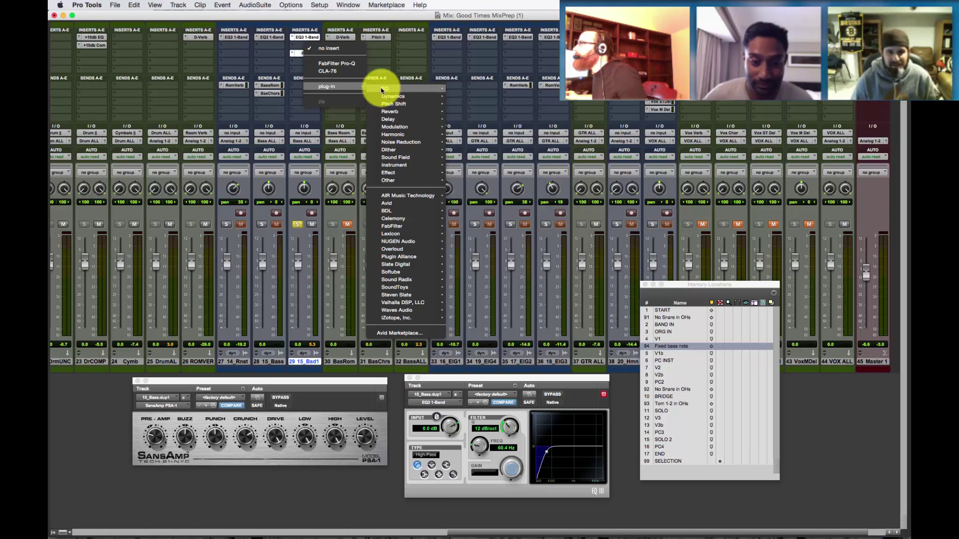
{"action": "left_click", "coordinate": [354, 65]}
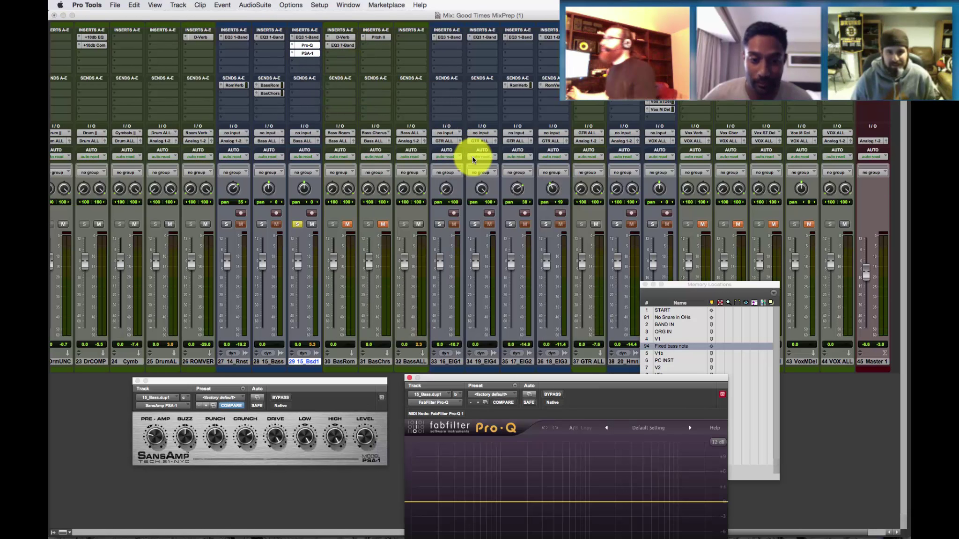
{"action": "left_click_drag", "start_coordinate": [560, 378], "coordinate": [561, 218]}
{"action": "left_click", "coordinate": [749, 285]}
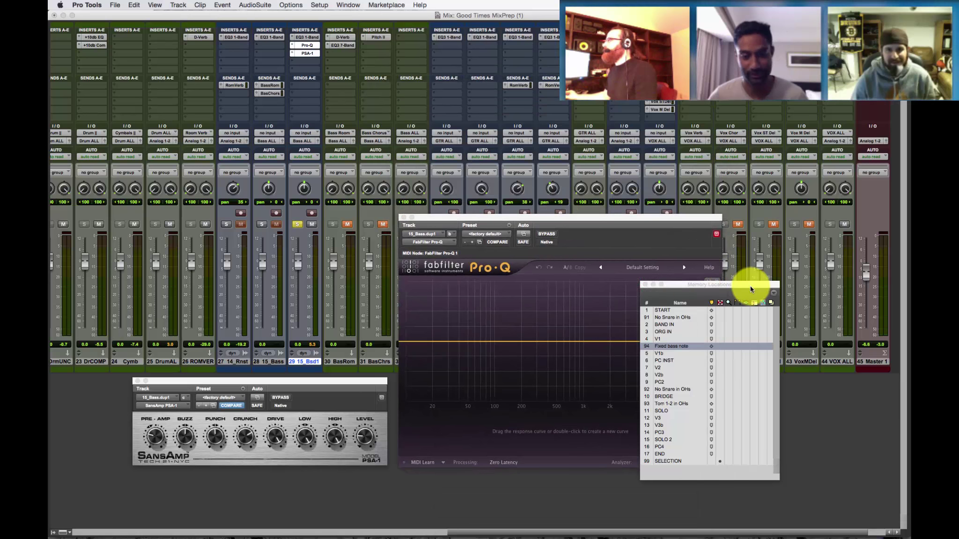
{"action": "left_click", "coordinate": [646, 283]}
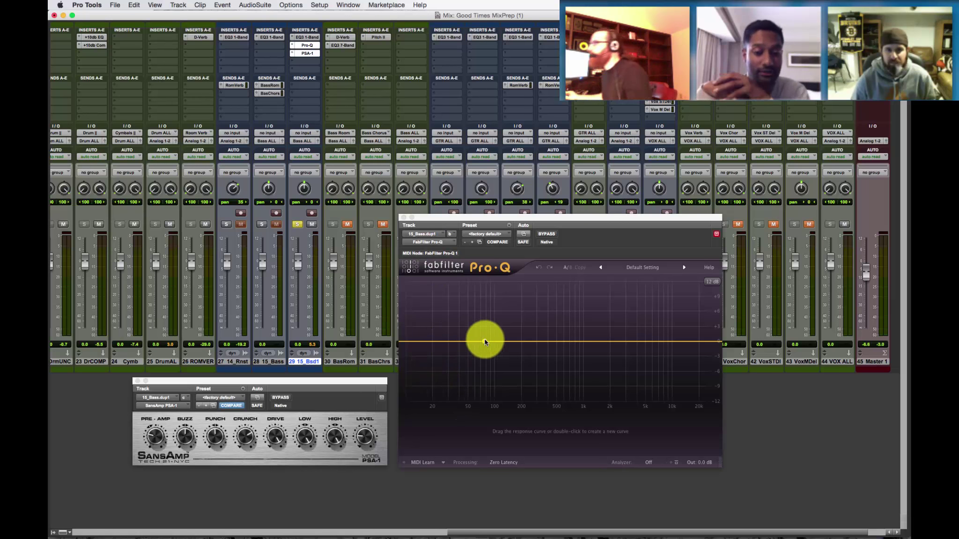
Step: Add a Pro-Q bell boost of about 7 dB at about 1.2 kHz on the duplicate bass track
{"action": "left_click_drag", "start_coordinate": [503, 344], "coordinate": [591, 316]}
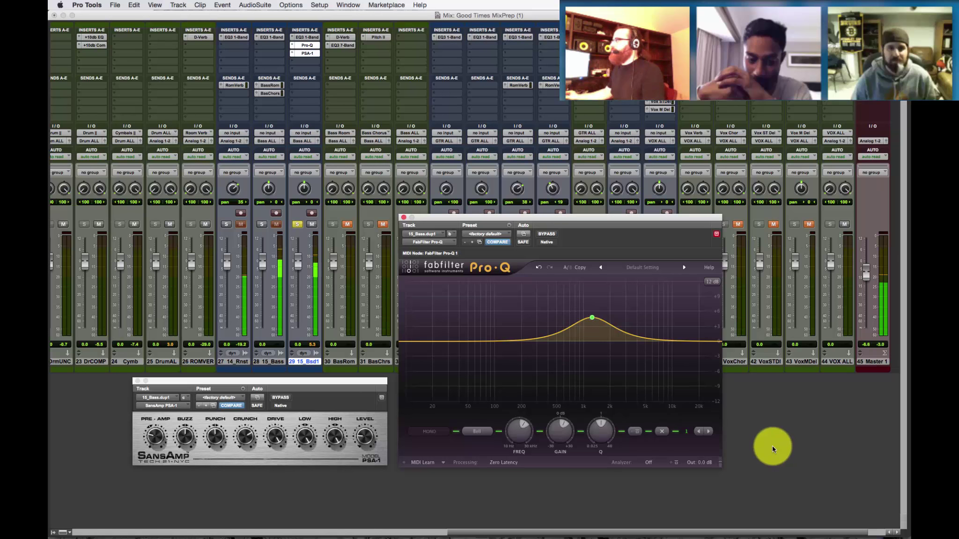
{"action": "mouse_move", "coordinate": [570, 436]}
{"action": "left_mouse_down"}
{"action": "mouse_move", "coordinate": [563, 426]}
{"action": "mouse_move", "coordinate": [554, 432]}
{"action": "left_mouse_up"}
{"action": "left_click", "coordinate": [604, 433]}
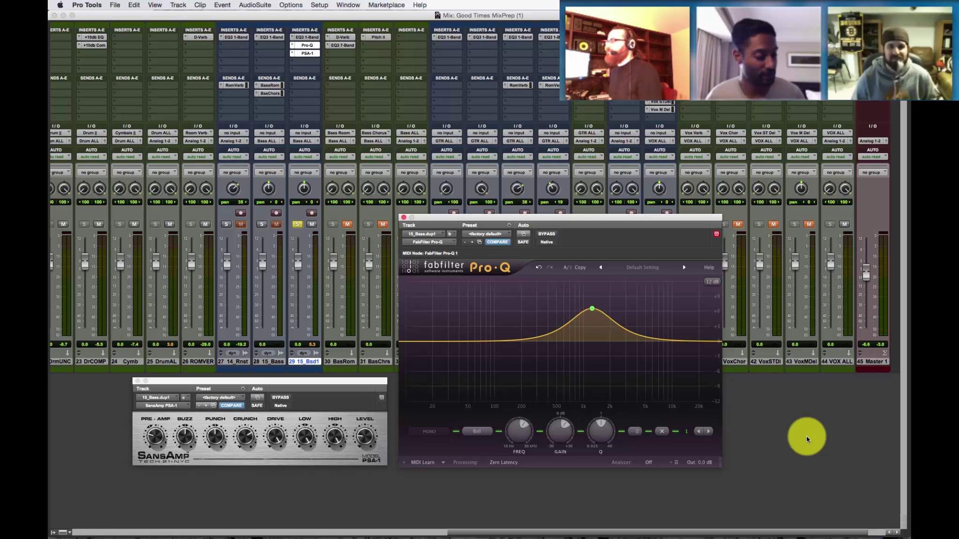
Step: Insert the mono CLA-2A compressor after the PSA-1 on the duplicate bass track and place its window beside the SansAmp
{"action": "left_click", "coordinate": [303, 63]}
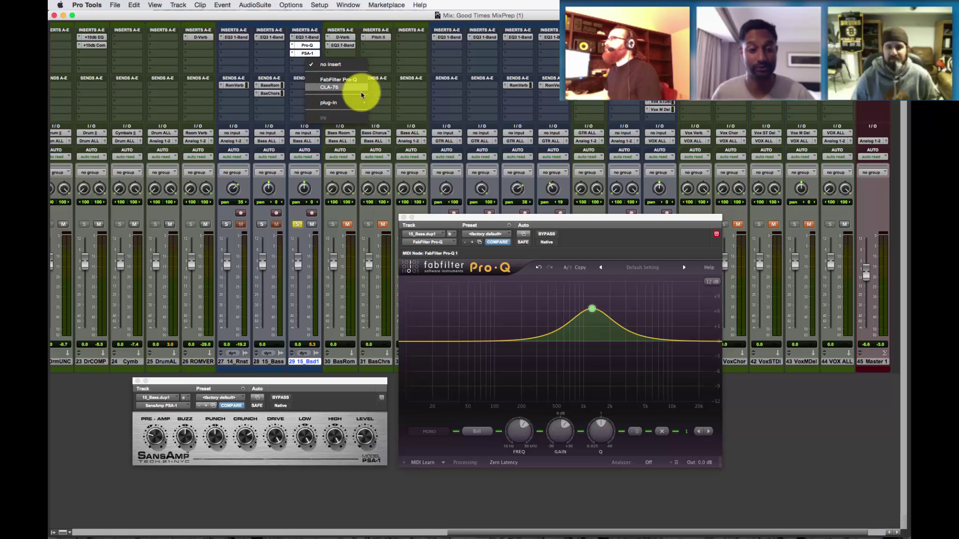
{"action": "mouse_move", "coordinate": [356, 102]}
{"action": "mouse_move", "coordinate": [394, 113]}
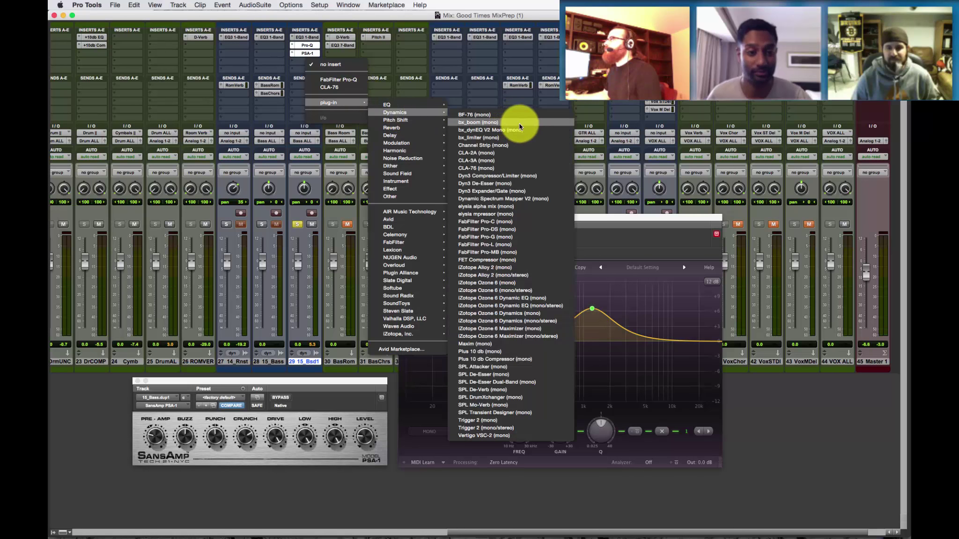
{"action": "left_click", "coordinate": [526, 156]}
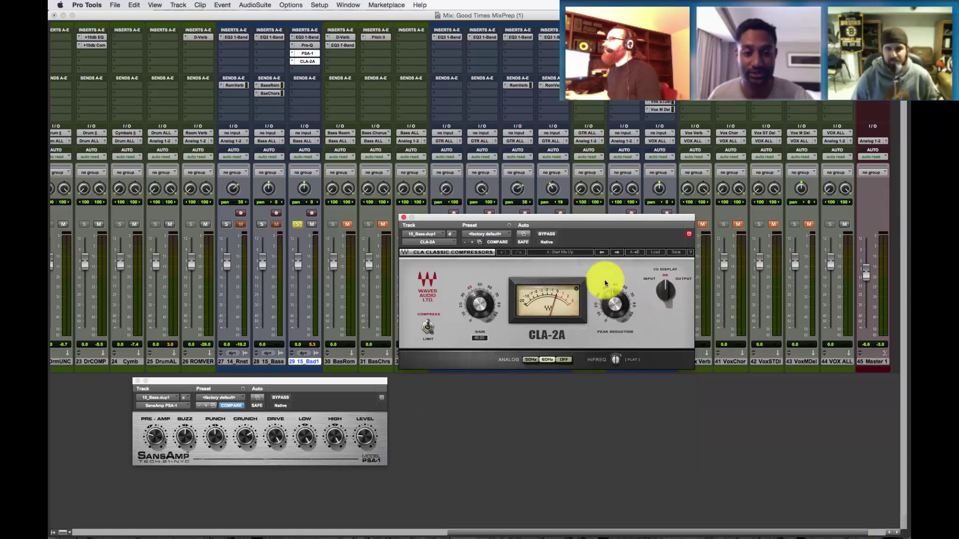
{"action": "left_click_drag", "start_coordinate": [590, 219], "coordinate": [598, 310]}
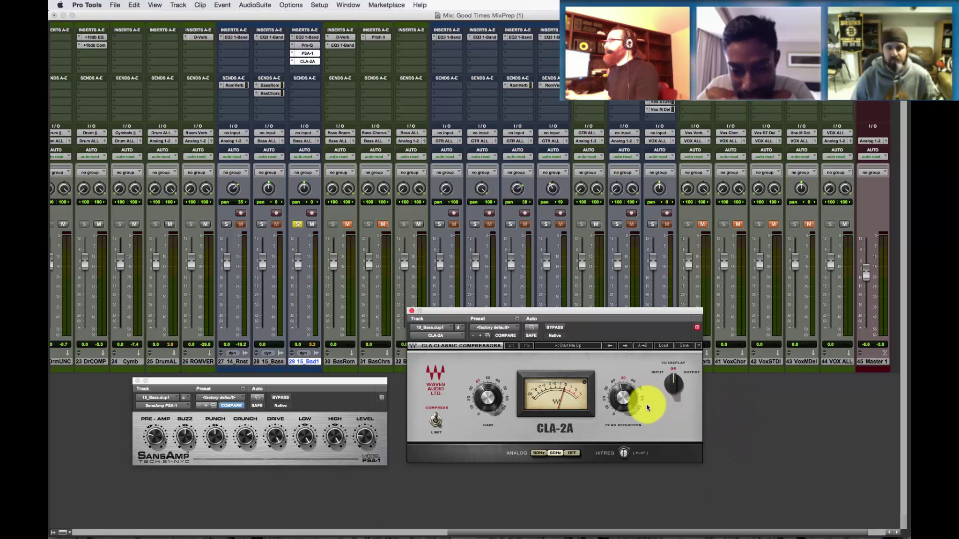
Step: Set the CLA-2A's analog option to Off and adjust its peak reduction and gain, playing the session to hear the bass
{"action": "mouse_move", "coordinate": [629, 403]}
{"action": "left_mouse_down"}
{"action": "mouse_move", "coordinate": [627, 357]}
{"action": "mouse_move", "coordinate": [627, 402]}
{"action": "left_mouse_up"}
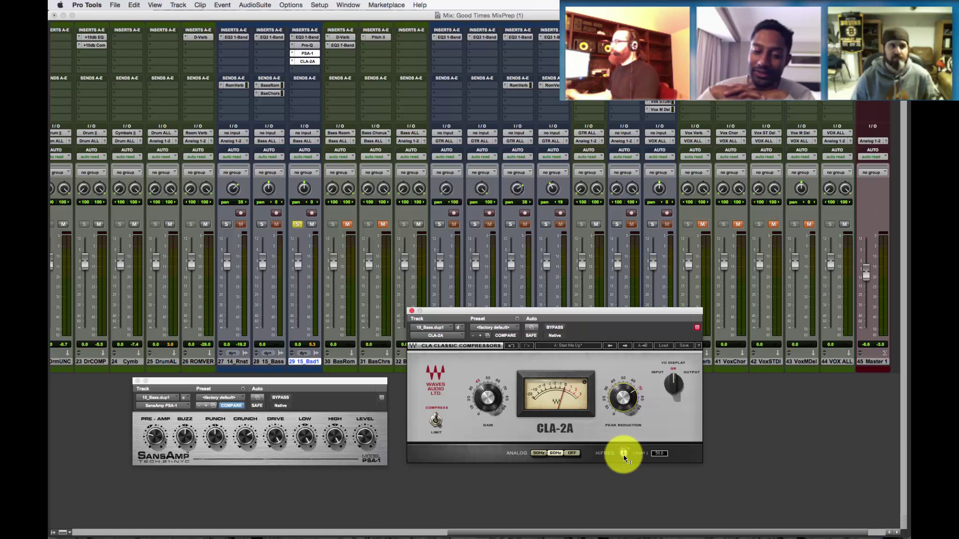
{"action": "left_click", "coordinate": [574, 452]}
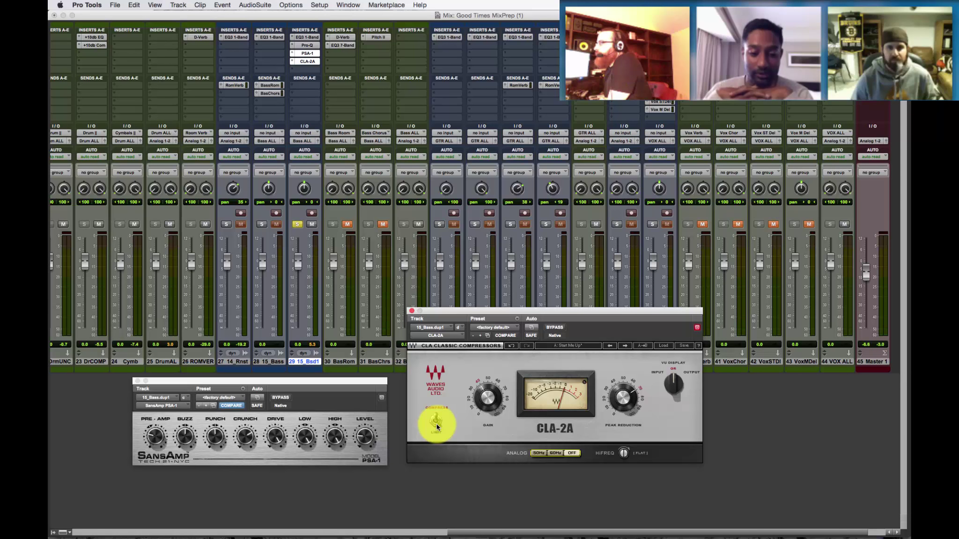
{"action": "key", "text": "space"}
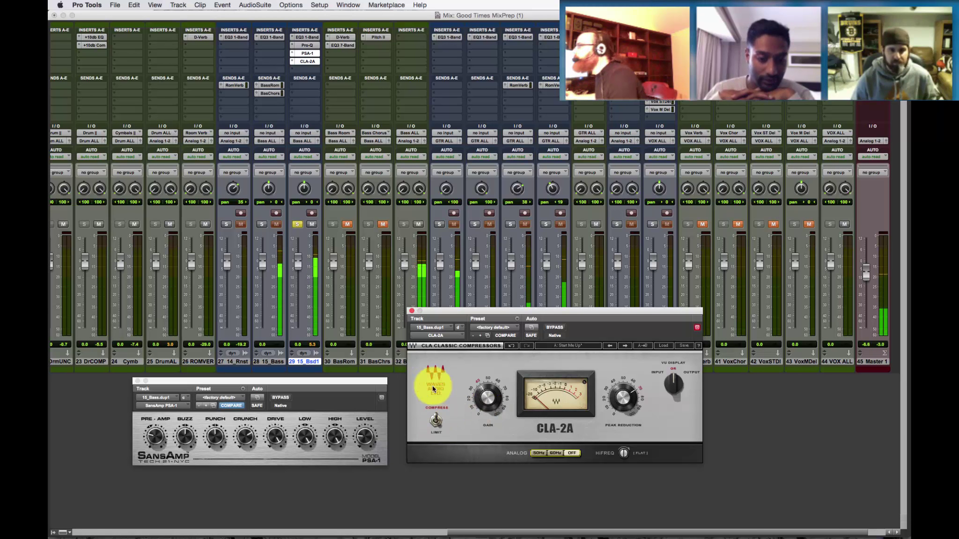
{"action": "left_click_drag", "start_coordinate": [488, 403], "coordinate": [494, 348]}
{"action": "left_click_drag", "start_coordinate": [493, 398], "coordinate": [496, 373]}
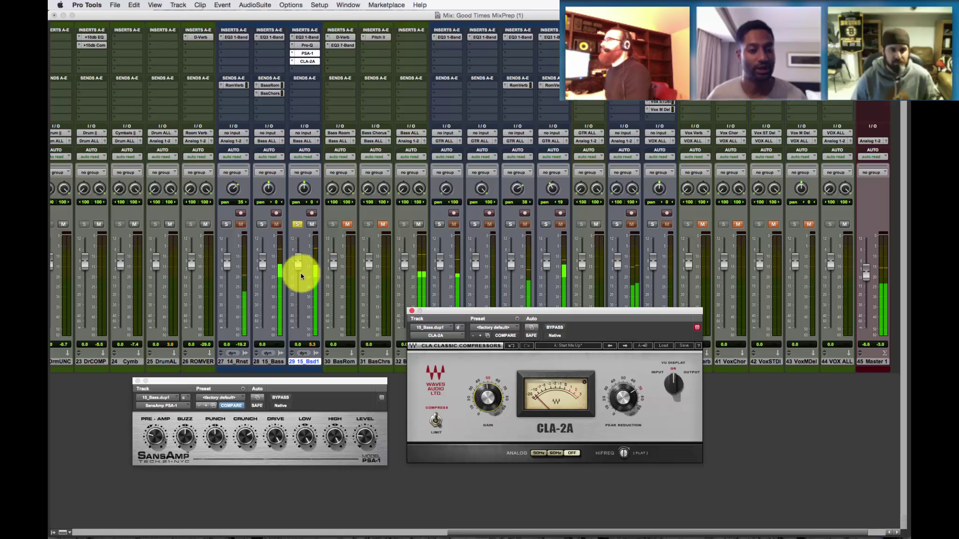
Step: Solo 15_Bass alongside its duplicate, with the duplicate's fader pulled to minimum, and play both from the bass entry near bar 9
{"action": "left_click_drag", "start_coordinate": [302, 277], "coordinate": [306, 392]}
{"action": "left_click", "coordinate": [261, 224]}
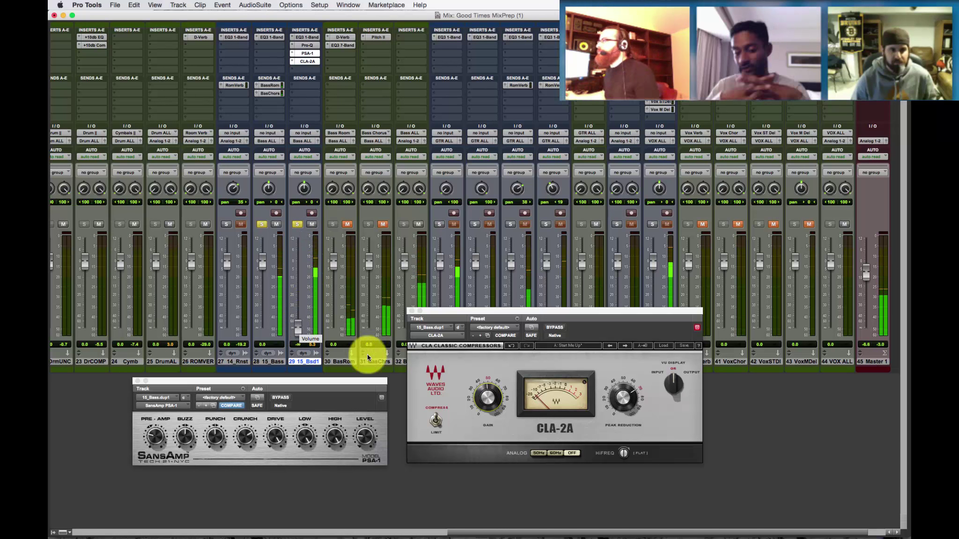
{"action": "key", "text": "super+equal"}
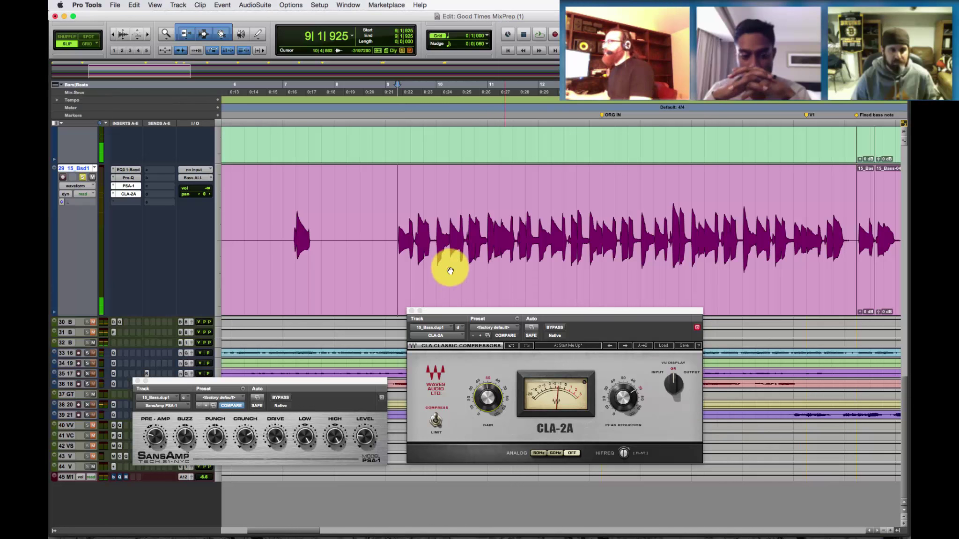
{"action": "left_click", "coordinate": [398, 198]}
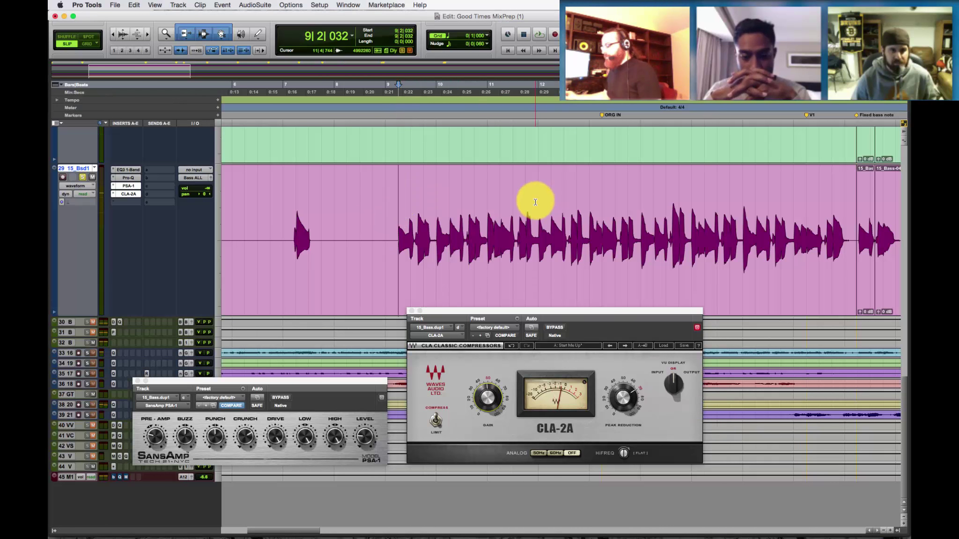
{"action": "key", "text": "super+equal"}
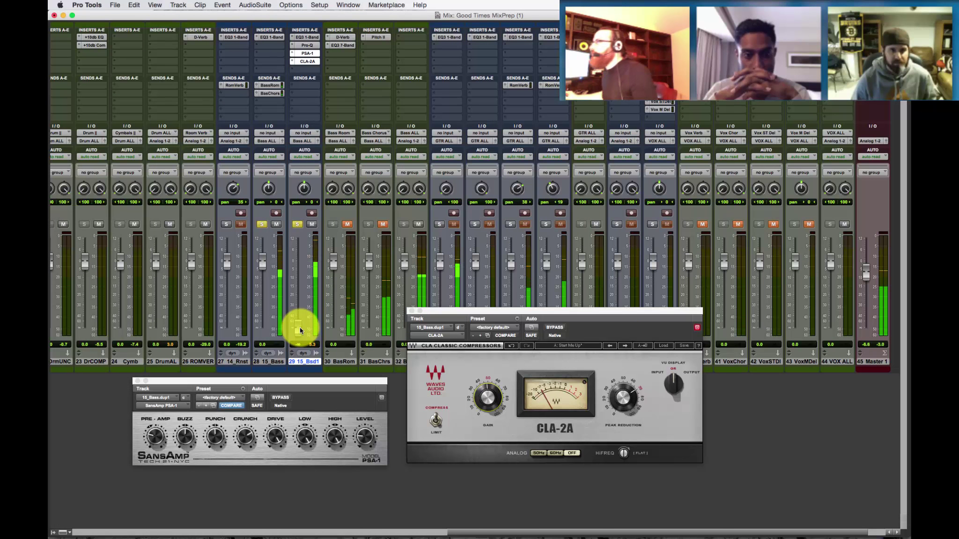
Step: Raise the duplicate bass fader to about -13.4 dB under 15_Bass, and unsolo both bass tracks
{"action": "left_click_drag", "start_coordinate": [300, 327], "coordinate": [298, 285]}
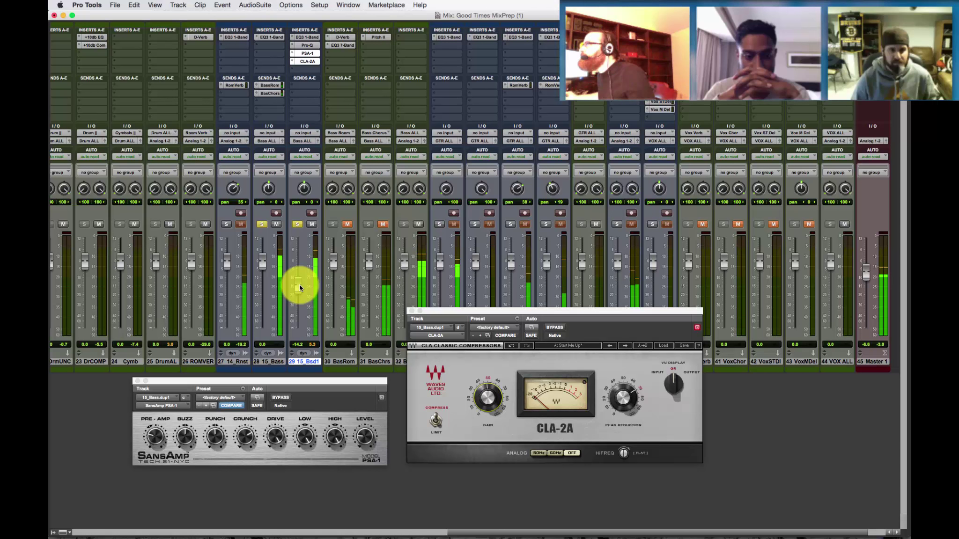
{"action": "left_click_drag", "start_coordinate": [299, 288], "coordinate": [298, 281]}
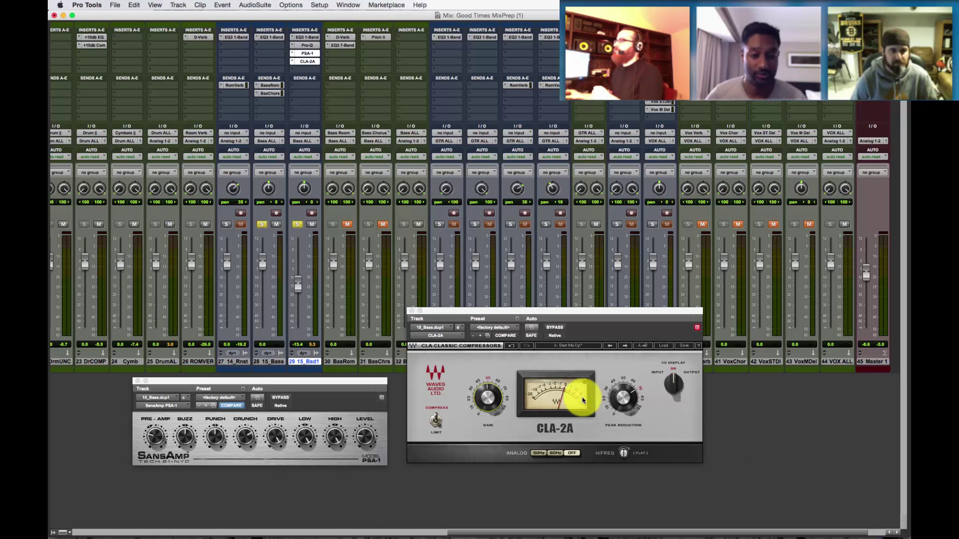
{"action": "left_click", "coordinate": [297, 225]}
{"action": "left_click", "coordinate": [261, 224]}
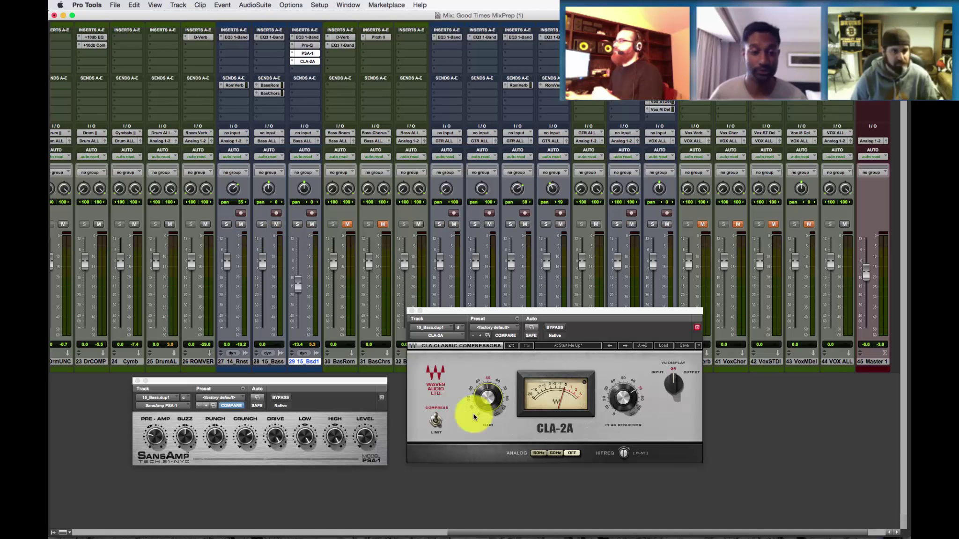
Step: Play the full mix from the bass entry at bar 9 and raise the duplicate bass fader to about -7.6 dB
{"action": "key", "text": "super+equal"}
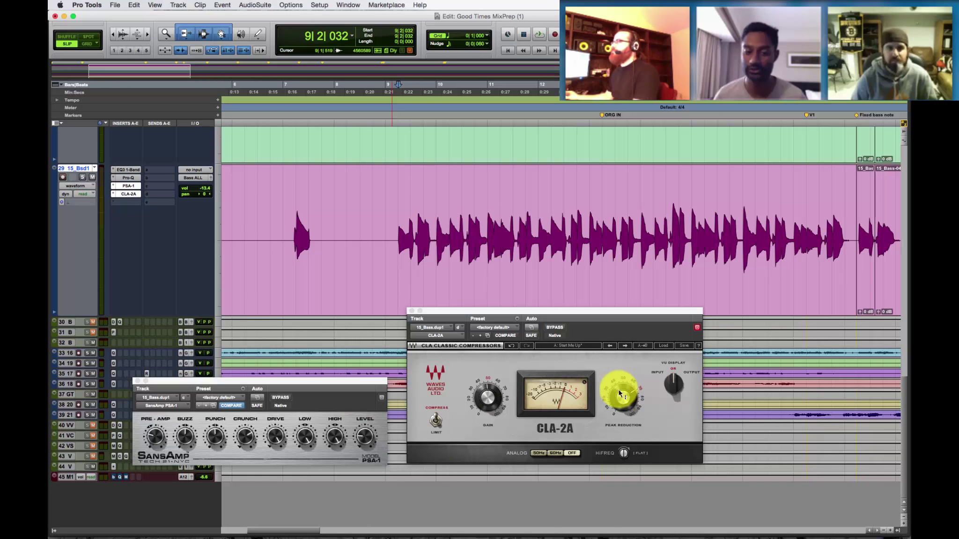
{"action": "key", "text": "super+equal"}
{"action": "mouse_move", "coordinate": [612, 390]}
{"action": "key", "text": "super+equal"}
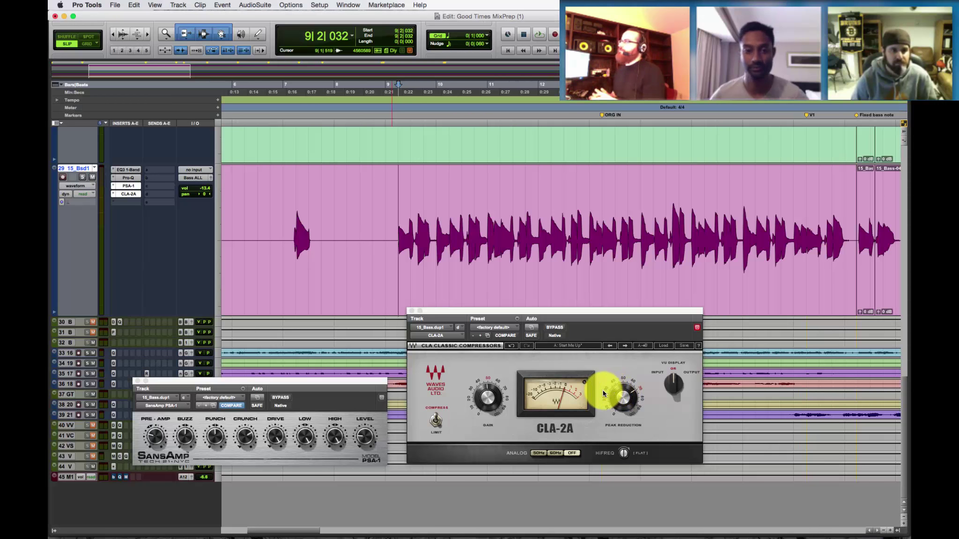
{"action": "key", "text": "space"}
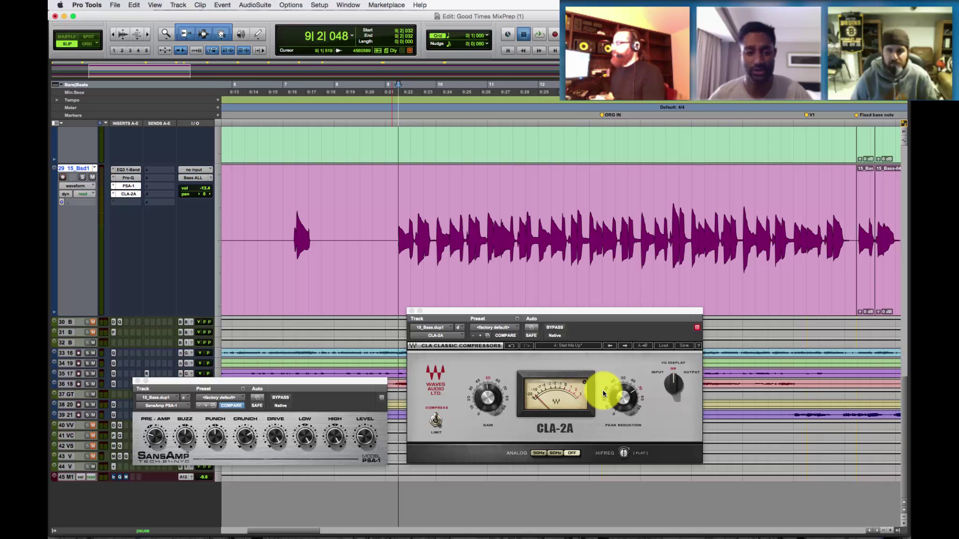
{"action": "key", "text": "super+equal"}
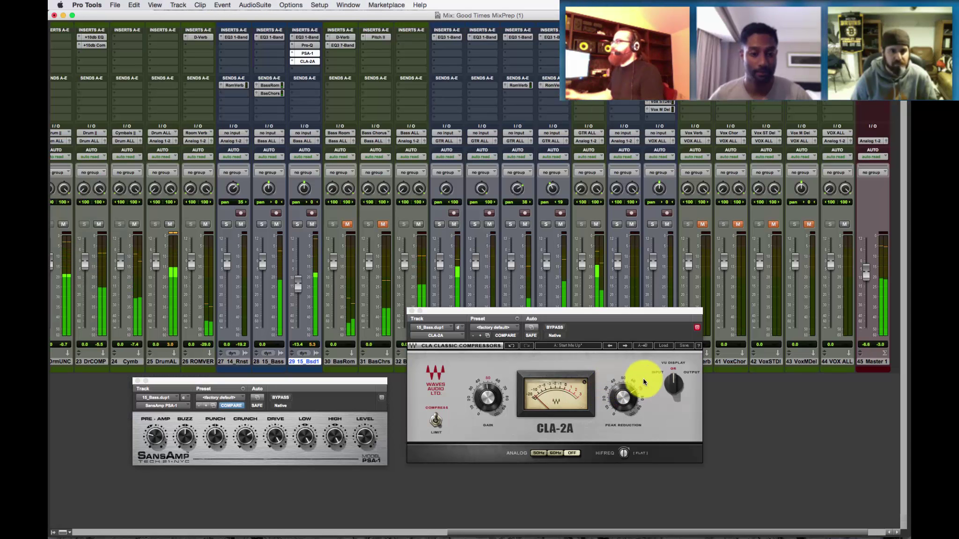
{"action": "left_click_drag", "start_coordinate": [299, 288], "coordinate": [298, 279]}
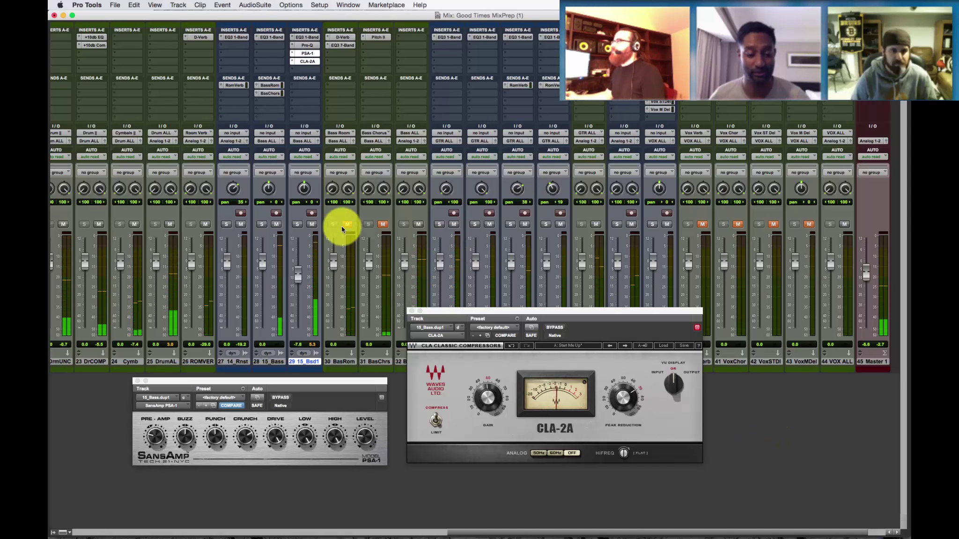
Step: Compare the mix with the duplicate bass muted and unmuted during playback, setting its fader to about -6.2 dB and leaving it unmuted
{"action": "left_click", "coordinate": [313, 224]}
{"action": "left_click", "coordinate": [279, 224]}
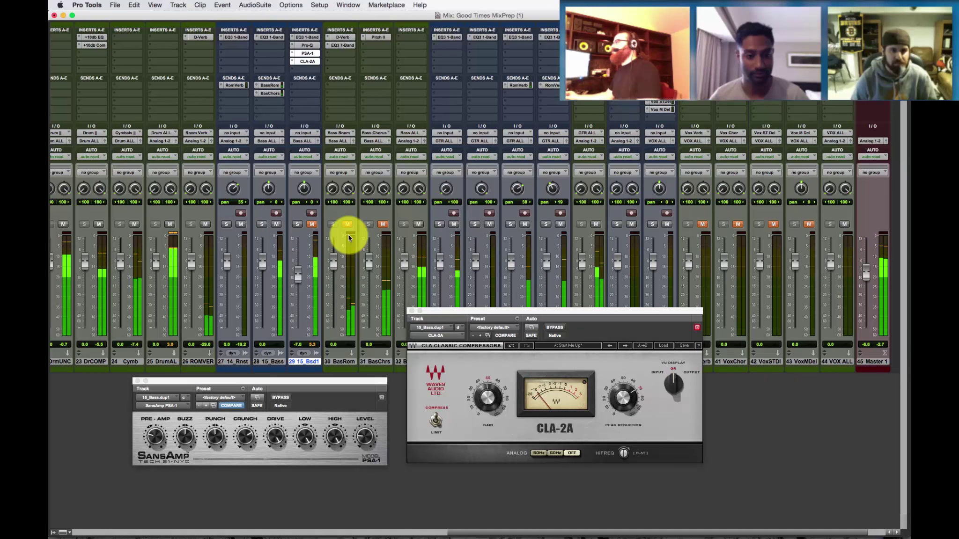
{"action": "left_click", "coordinate": [312, 224]}
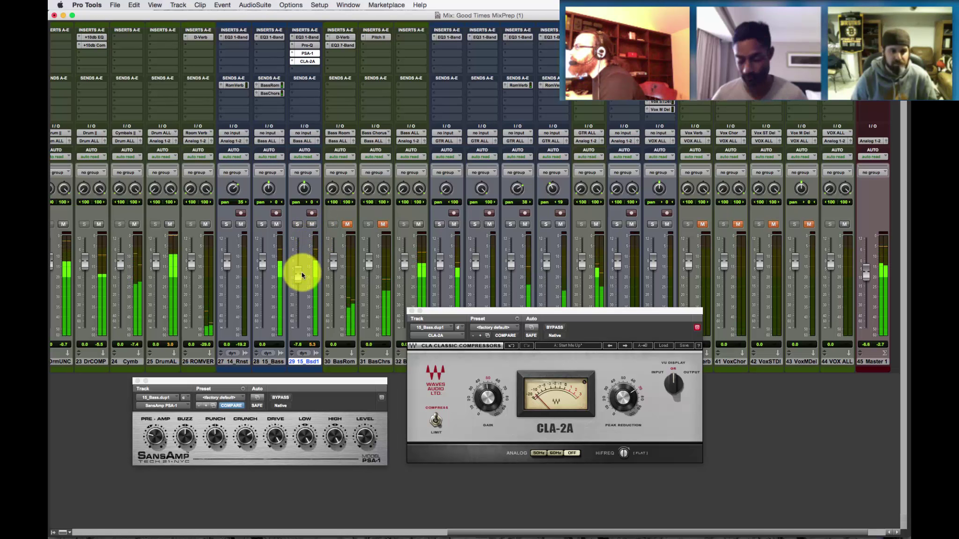
{"action": "left_click", "coordinate": [313, 227]}
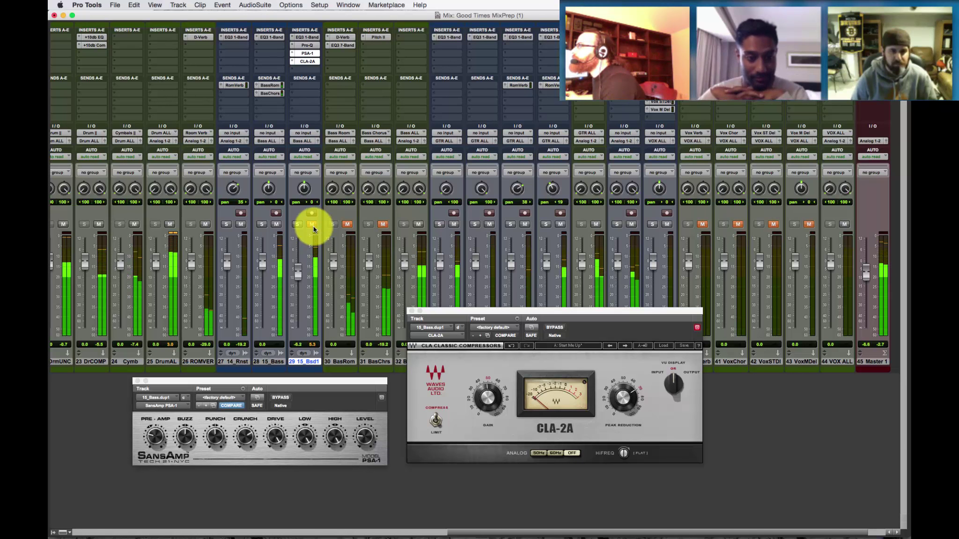
{"action": "left_click", "coordinate": [313, 226]}
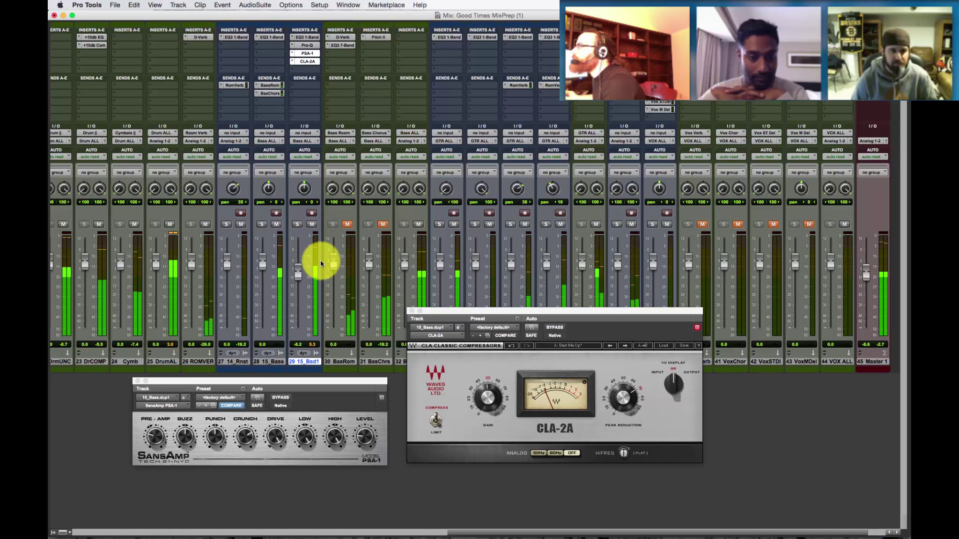
{"action": "left_click", "coordinate": [314, 226]}
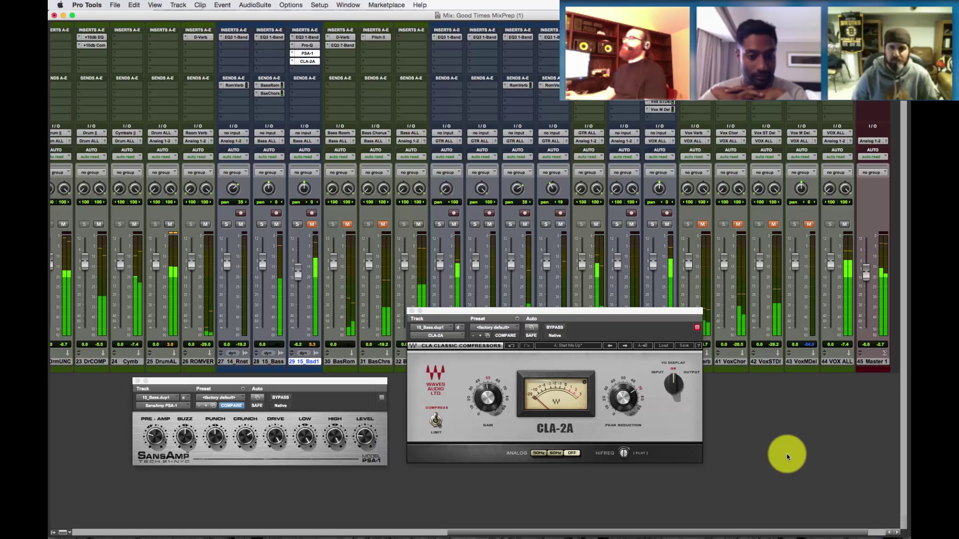
{"action": "left_click", "coordinate": [311, 226]}
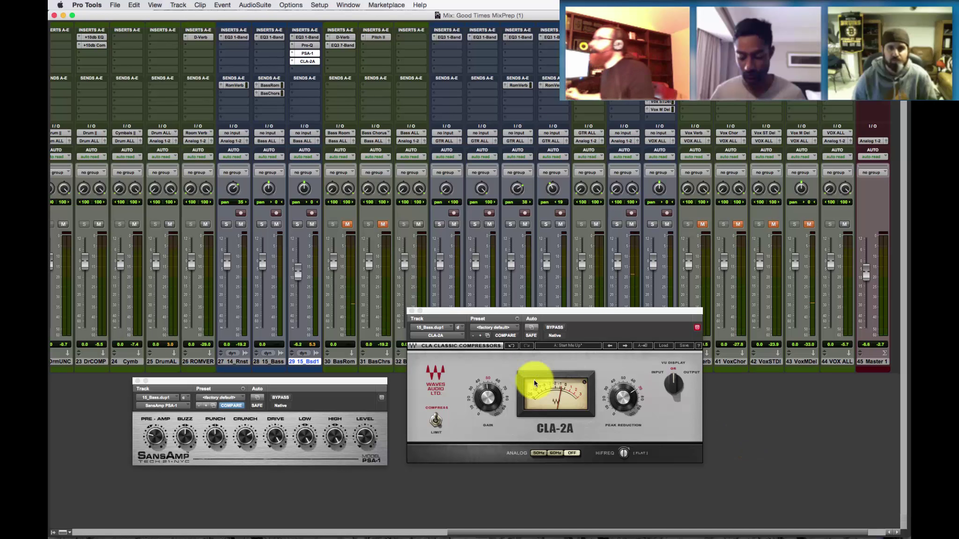
{"action": "left_click", "coordinate": [345, 224]}
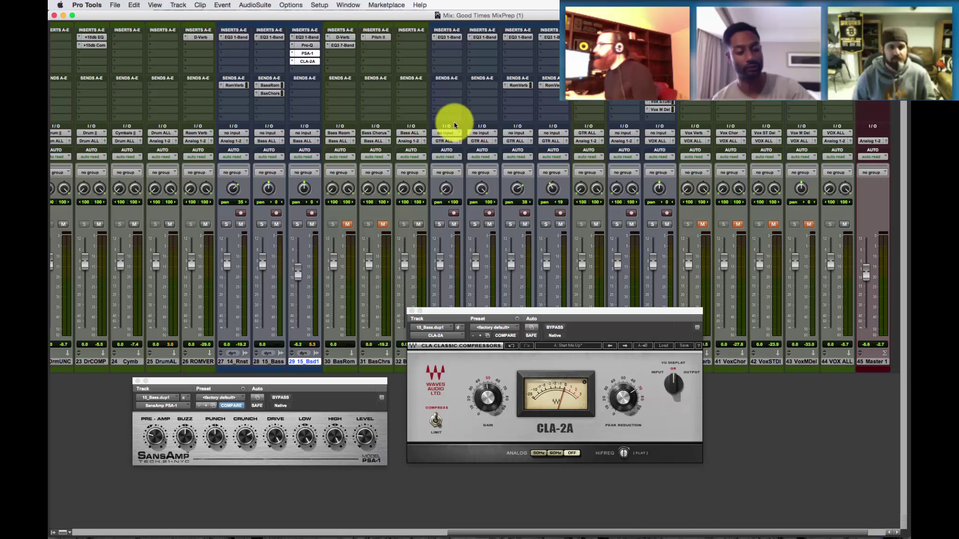
Step: Open the Pro-Q on the duplicate bass track and examine the settings of its bell boost
{"action": "left_click", "coordinate": [310, 43]}
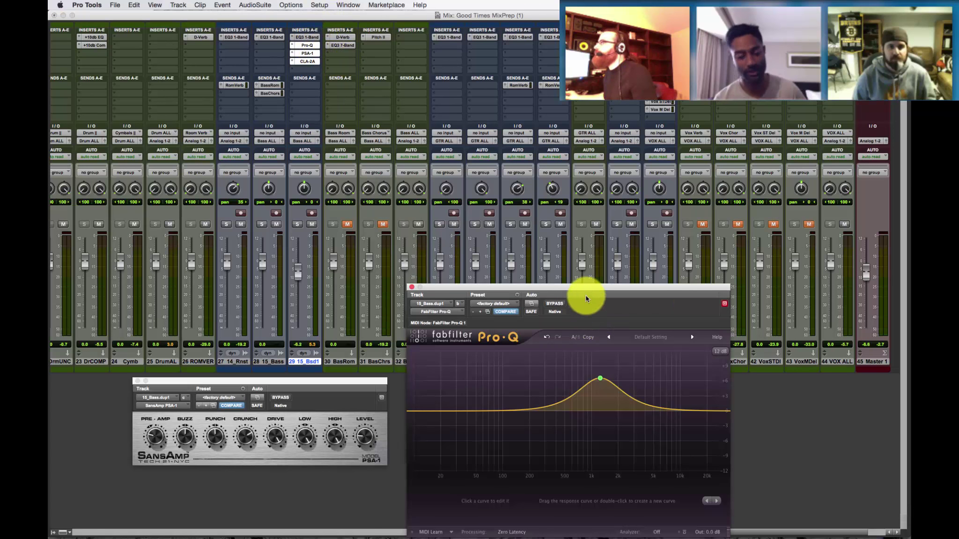
{"action": "left_click_drag", "start_coordinate": [585, 295], "coordinate": [586, 44]}
{"action": "mouse_move", "coordinate": [600, 136]}
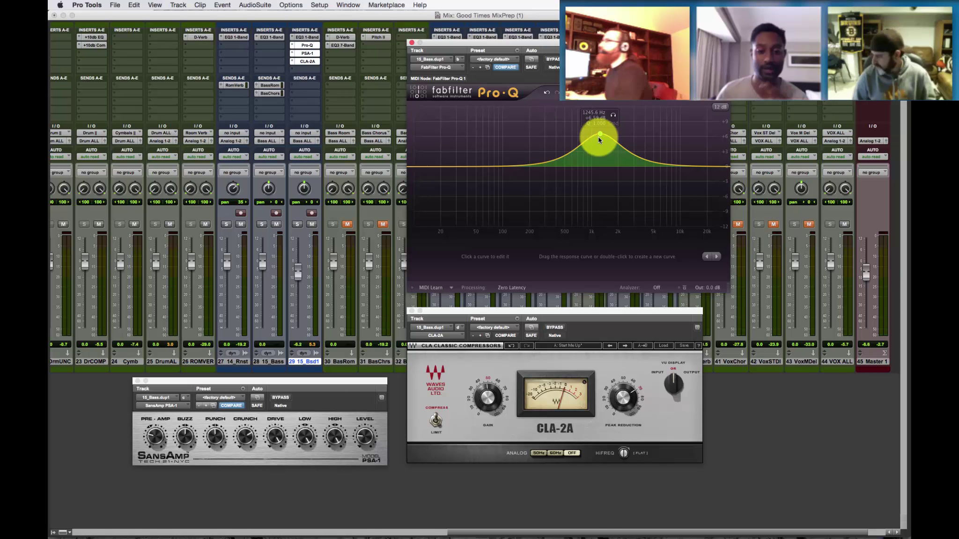
{"action": "left_click", "coordinate": [600, 138]}
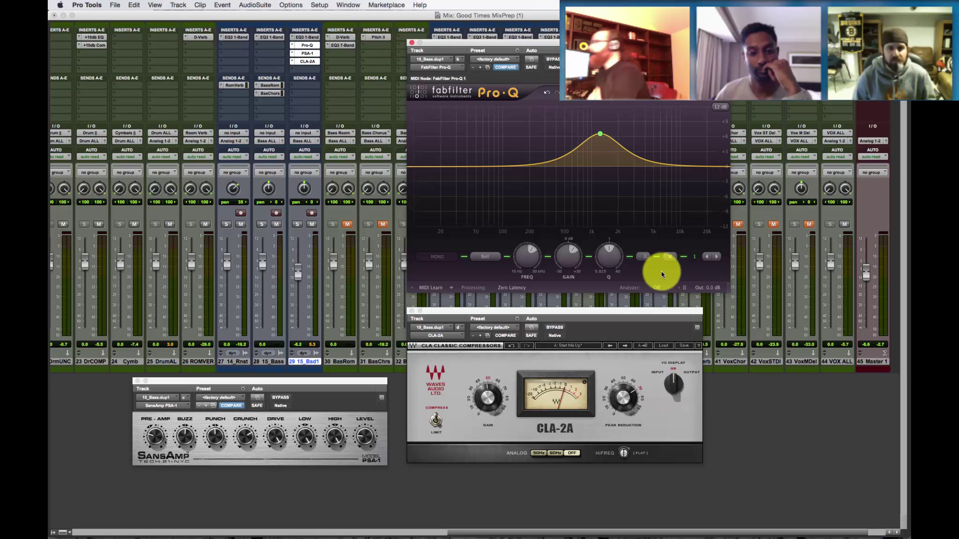
{"action": "mouse_move", "coordinate": [565, 265]}
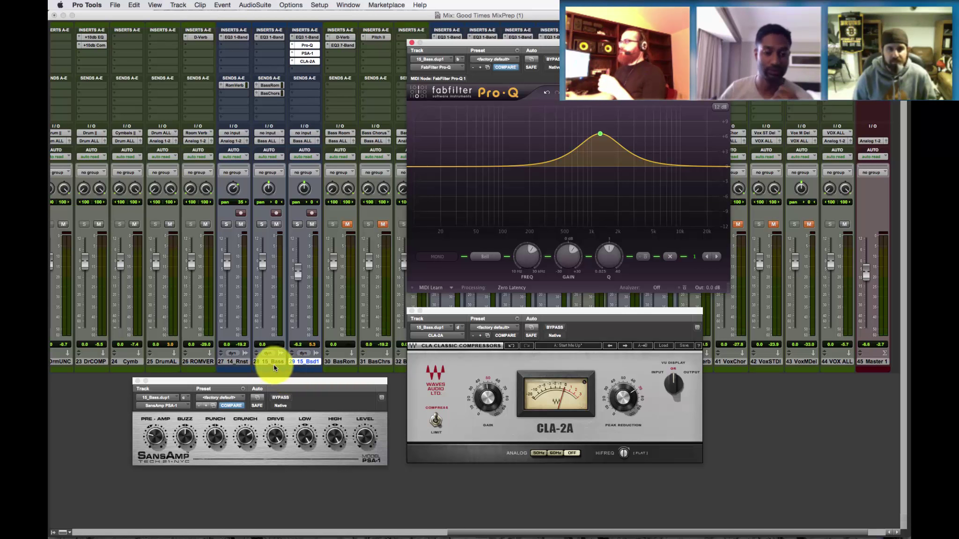
Step: Duplicate the 15_Bsd1 track once without its inserts and sends, and close the open Pro-Q, CLA-2A and SansAmp windows
{"action": "right_click", "coordinate": [299, 361]}
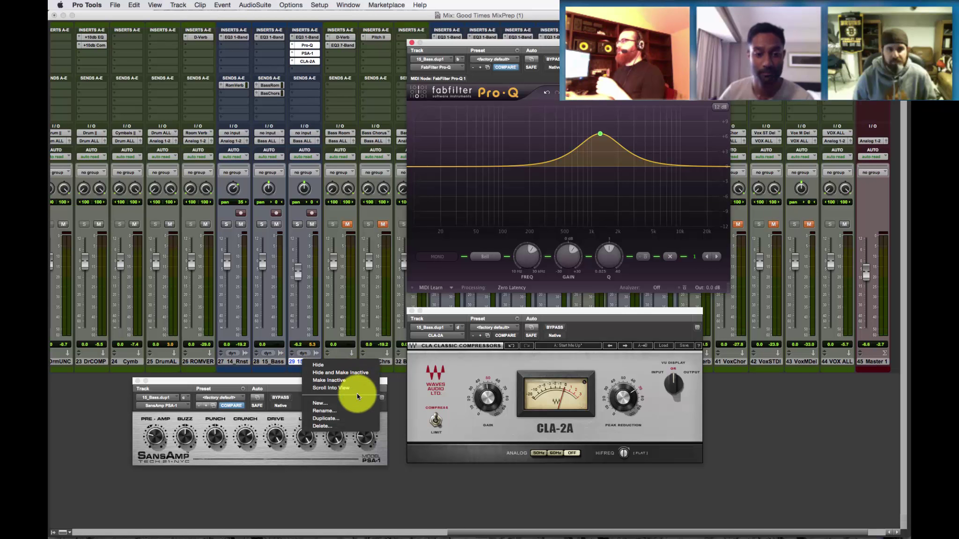
{"action": "left_click", "coordinate": [358, 418]}
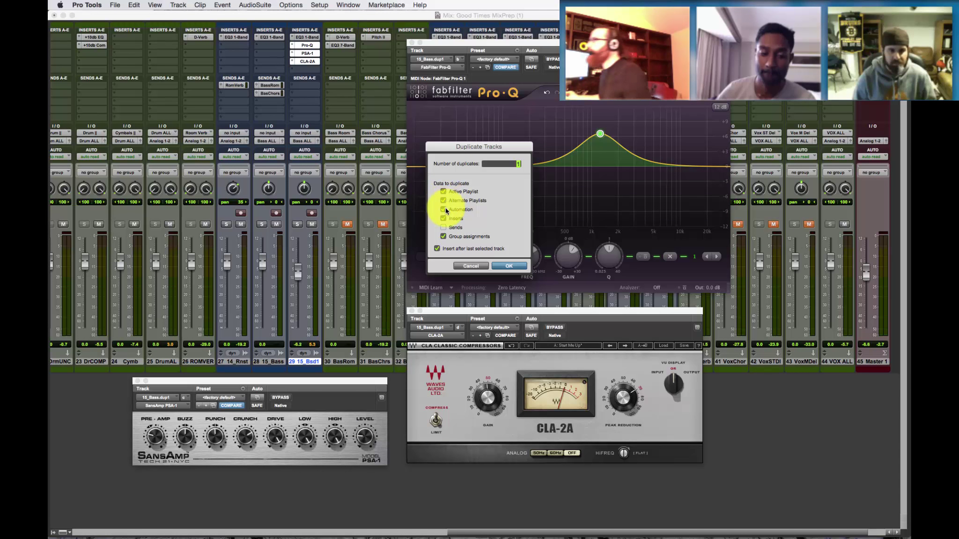
{"action": "left_click", "coordinate": [510, 266]}
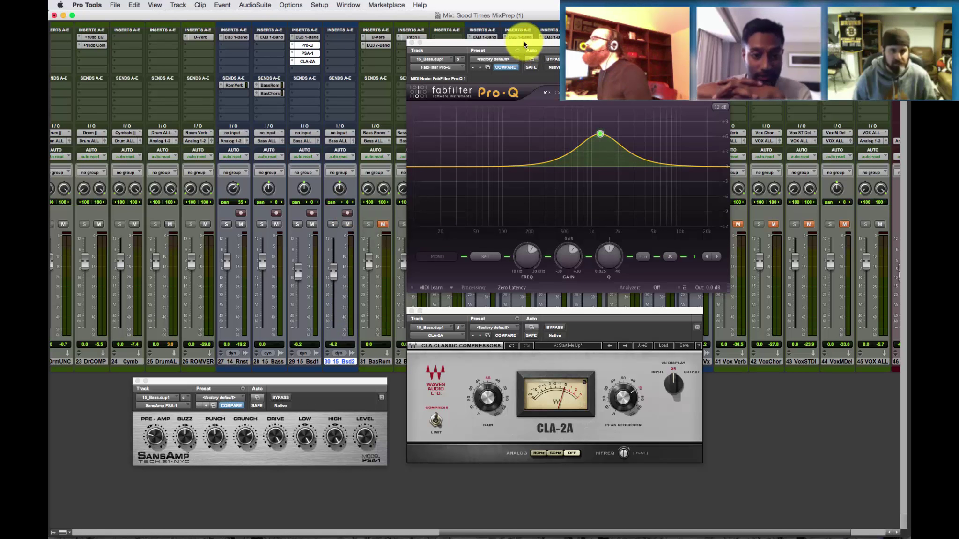
{"action": "left_click", "coordinate": [412, 43]}
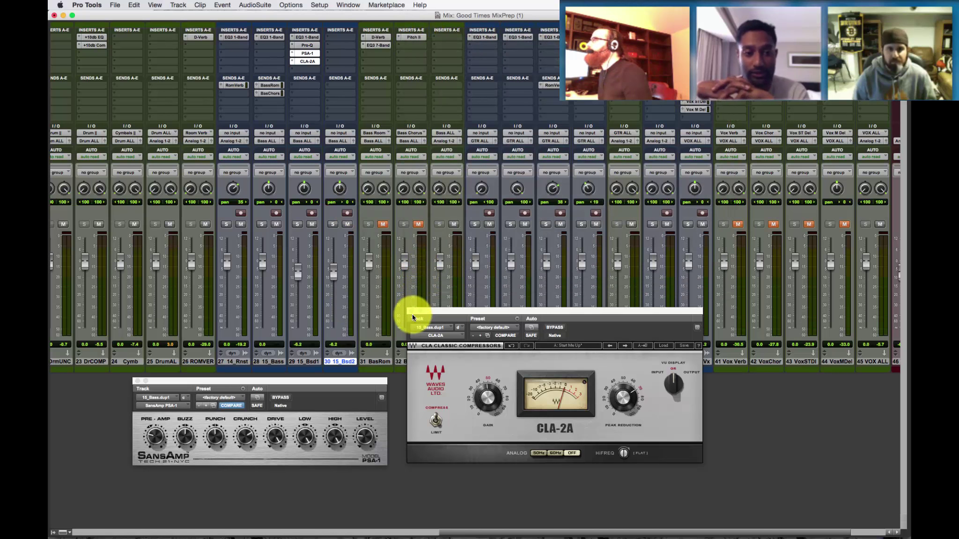
{"action": "left_click", "coordinate": [411, 311]}
{"action": "left_click", "coordinate": [137, 381]}
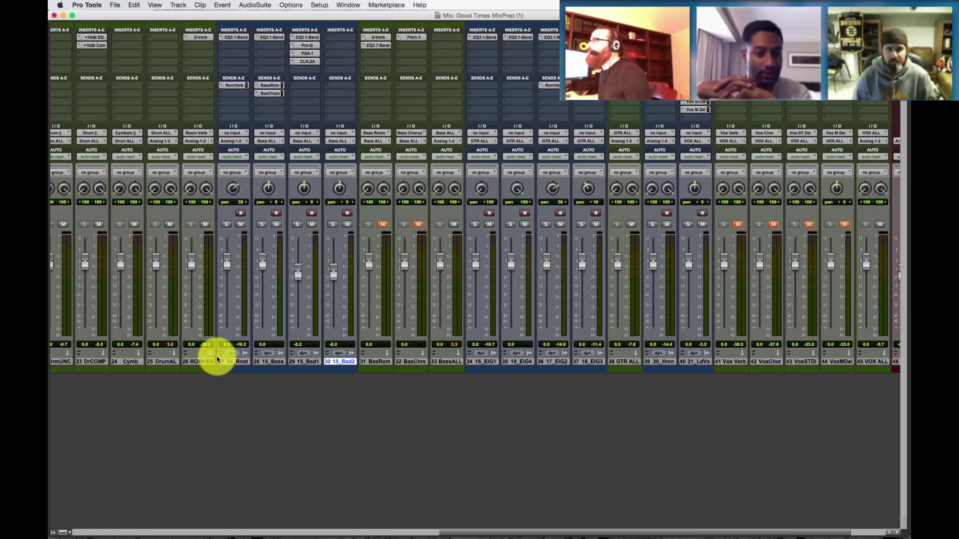
Step: Insert FabFilter Pro-Q in the first slot of the 15_Bsd2 track and move its window clear of the bass tracks
{"action": "left_click", "coordinate": [343, 38]}
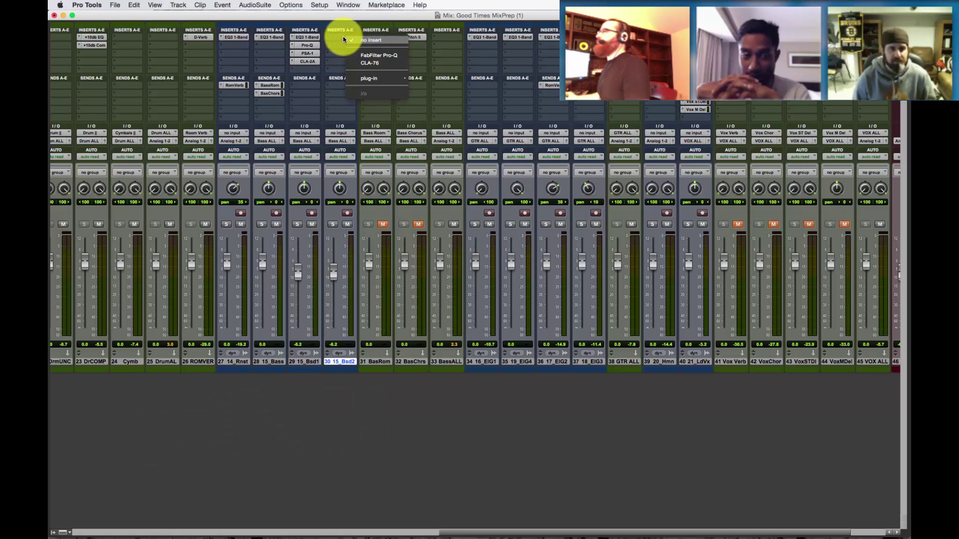
{"action": "left_click", "coordinate": [372, 57]}
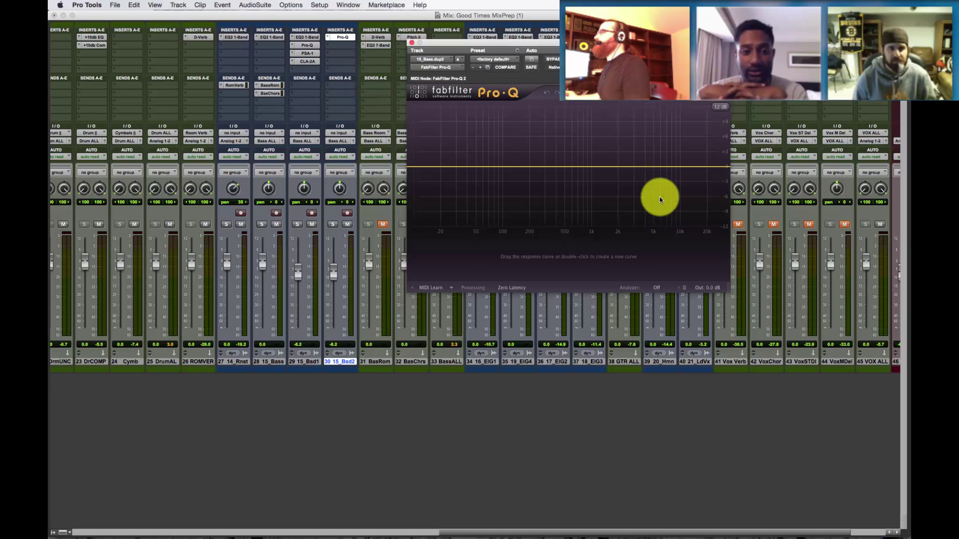
{"action": "left_click_drag", "start_coordinate": [585, 42], "coordinate": [669, 104]}
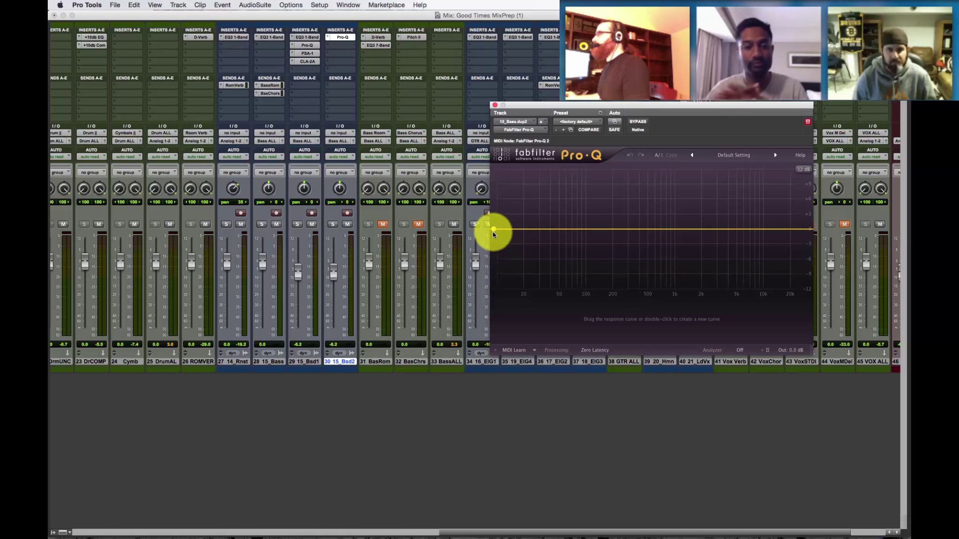
Step: Add a Low Cut band at about 40 Hz in the Pro-Q on 15_Bsd2, with its Q lowered to flatten the resonant peak
{"action": "left_click_drag", "start_coordinate": [493, 231], "coordinate": [562, 283]}
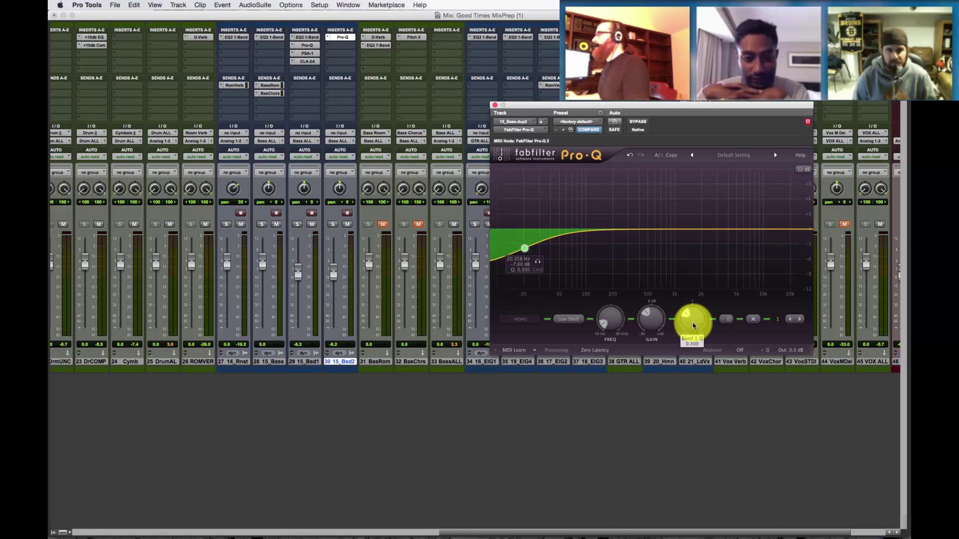
{"action": "left_click_drag", "start_coordinate": [694, 325], "coordinate": [687, 307]}
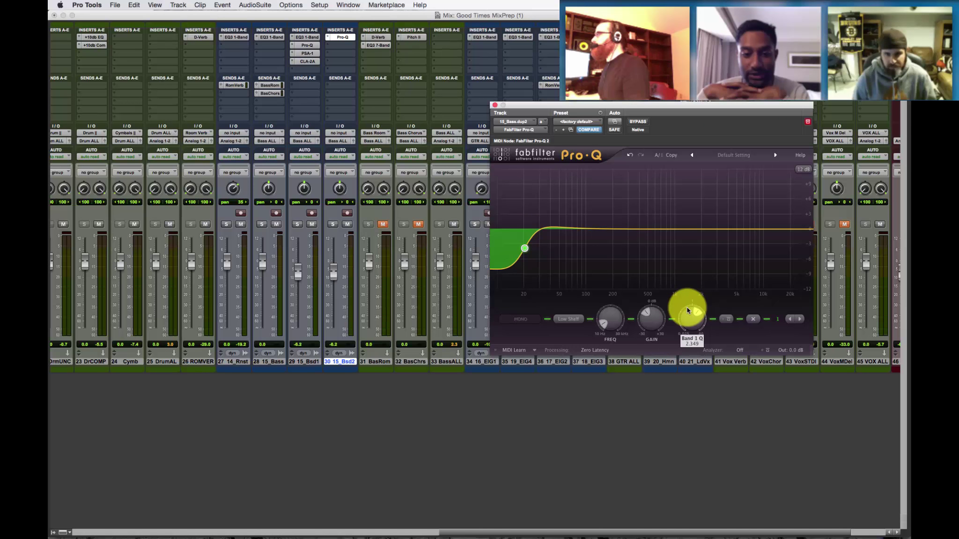
{"action": "left_click", "coordinate": [573, 321]}
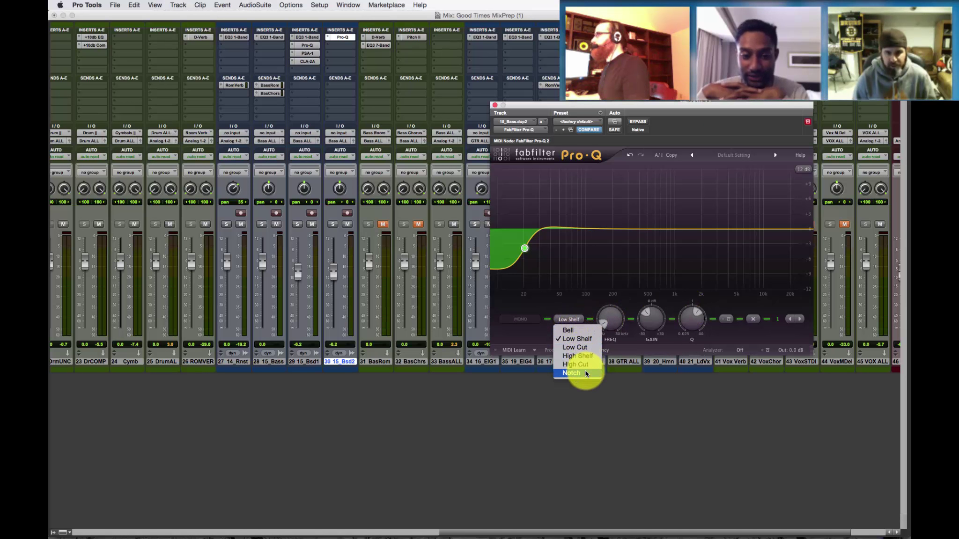
{"action": "left_click", "coordinate": [577, 347]}
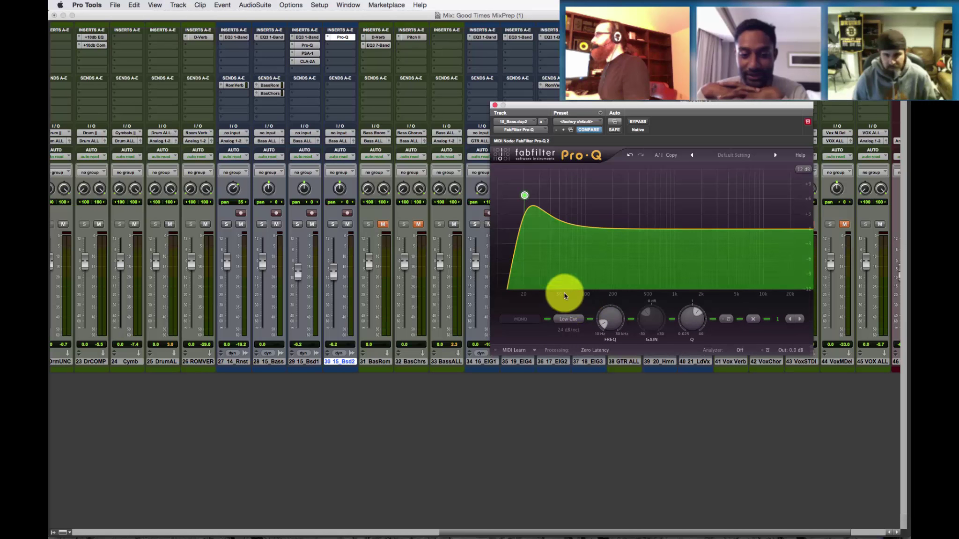
{"action": "left_click_drag", "start_coordinate": [695, 321], "coordinate": [694, 341]}
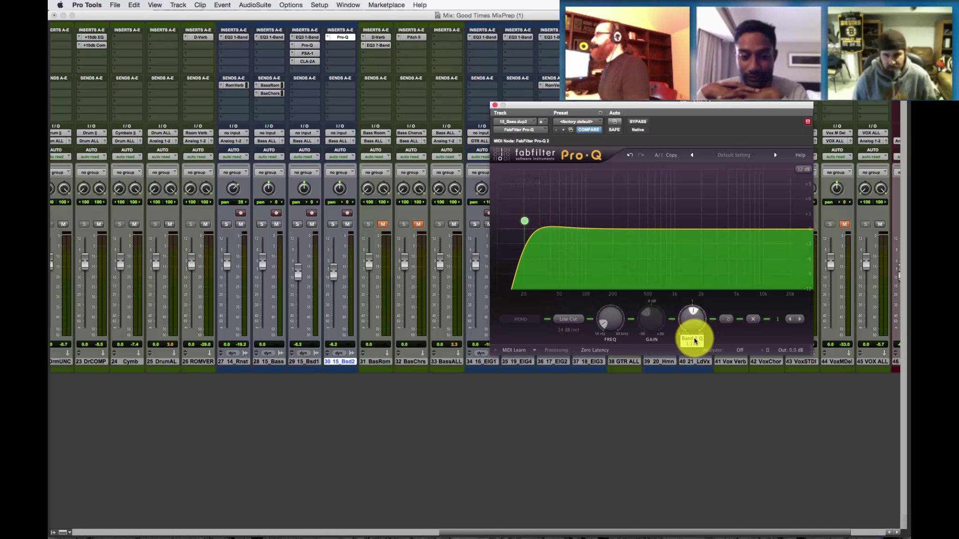
{"action": "left_click_drag", "start_coordinate": [603, 325], "coordinate": [604, 320]}
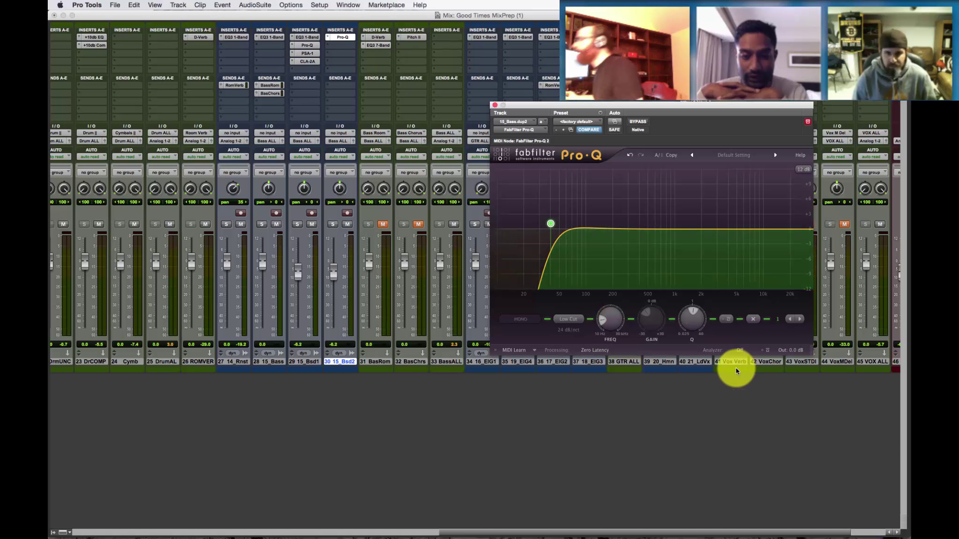
Step: Add a High Cut band to the Pro-Q on 15_Bsd2 at about 96 Hz with a Q of about 0.88
{"action": "left_click", "coordinate": [802, 236]}
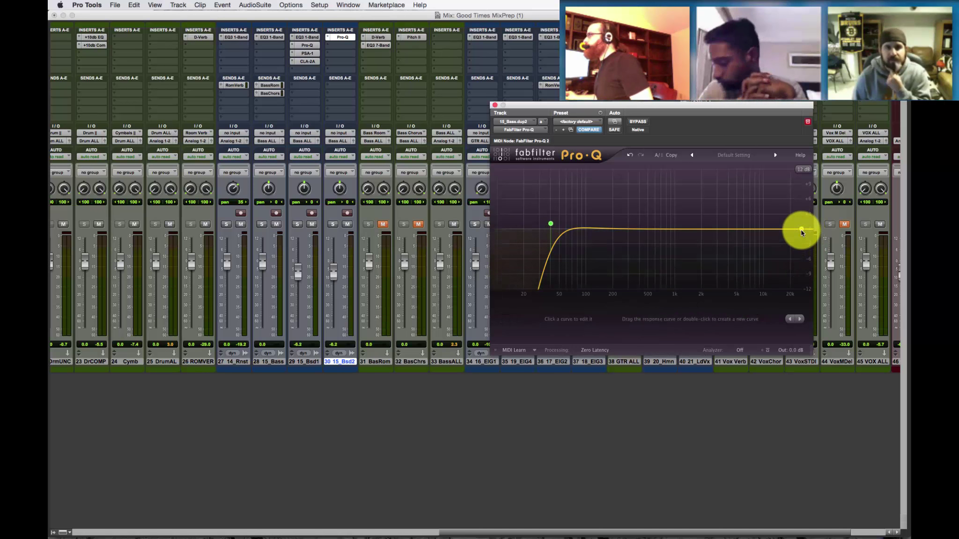
{"action": "double_click", "coordinate": [784, 230]}
{"action": "left_click", "coordinate": [568, 320]}
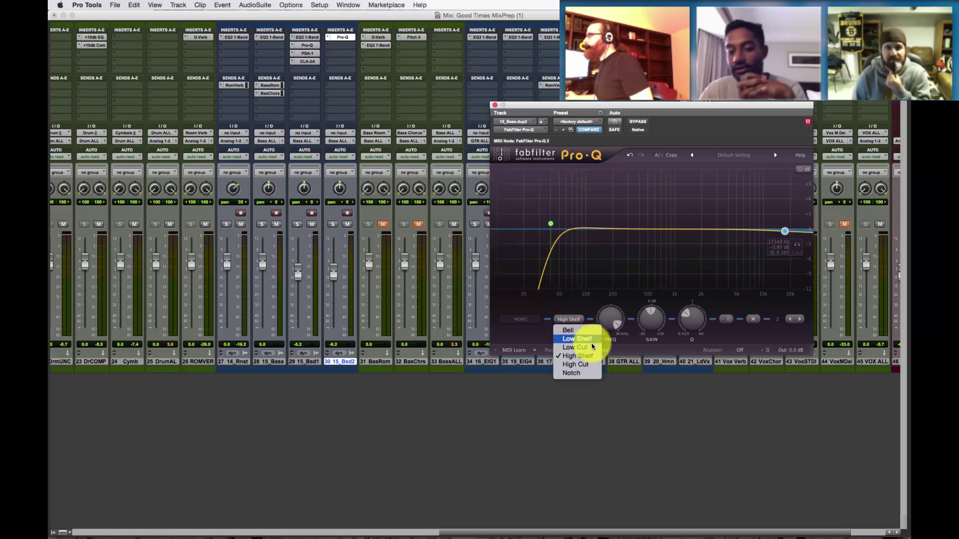
{"action": "left_click", "coordinate": [590, 365]}
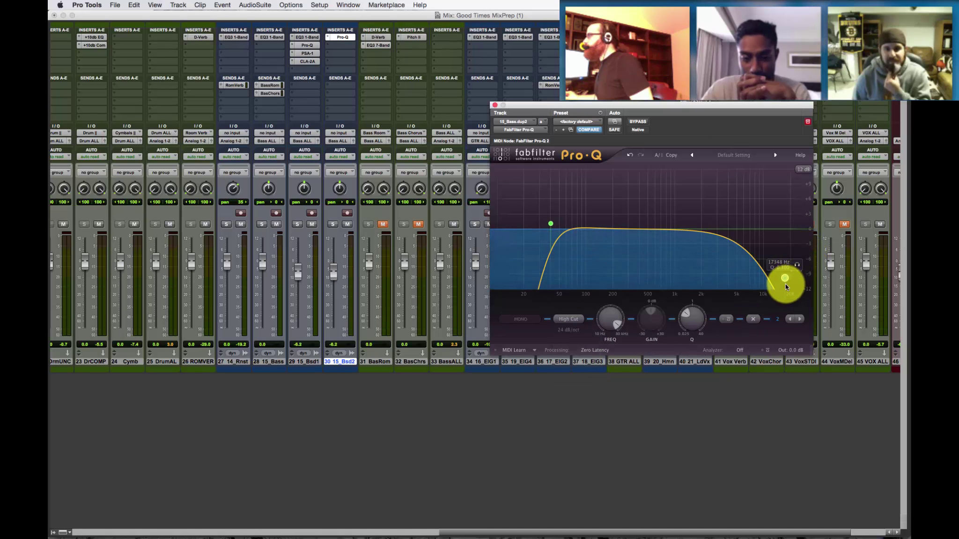
{"action": "left_click_drag", "start_coordinate": [693, 323], "coordinate": [690, 314]}
{"action": "left_click_drag", "start_coordinate": [788, 231], "coordinate": [587, 235]}
{"action": "left_click_drag", "start_coordinate": [585, 235], "coordinate": [586, 235]}
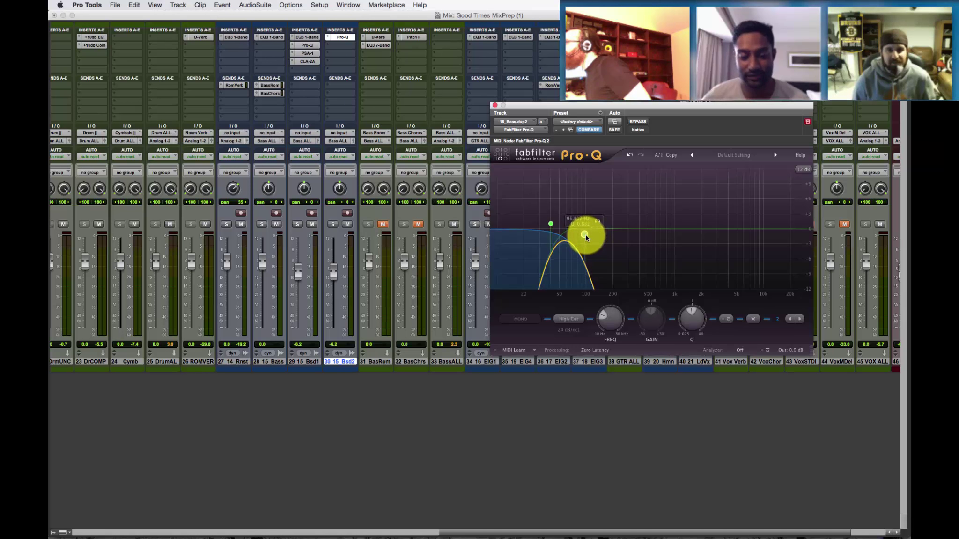
{"action": "left_click", "coordinate": [698, 307]}
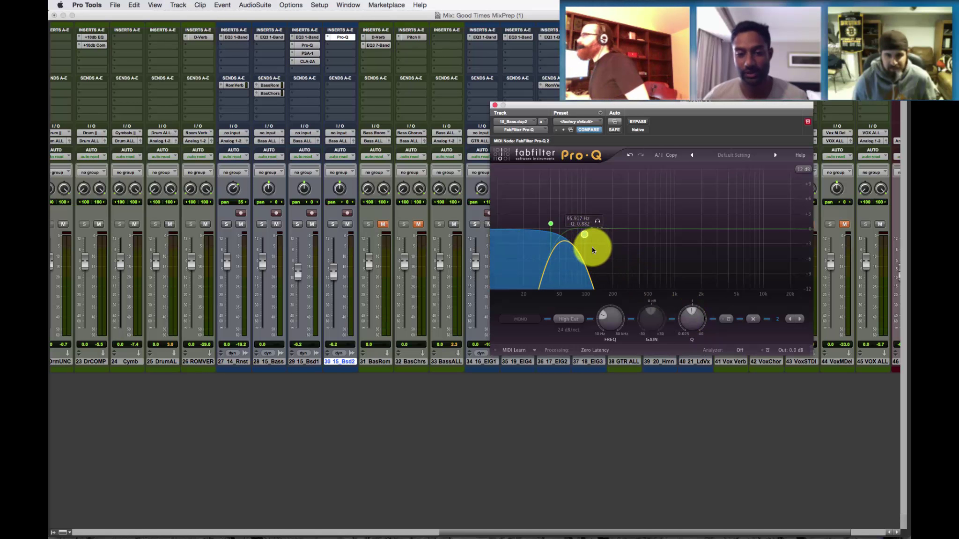
Step: Select the Low Cut and High Cut bands together and shift them up until the High Cut sits at about 110 Hz
{"action": "left_click", "coordinate": [550, 226]}
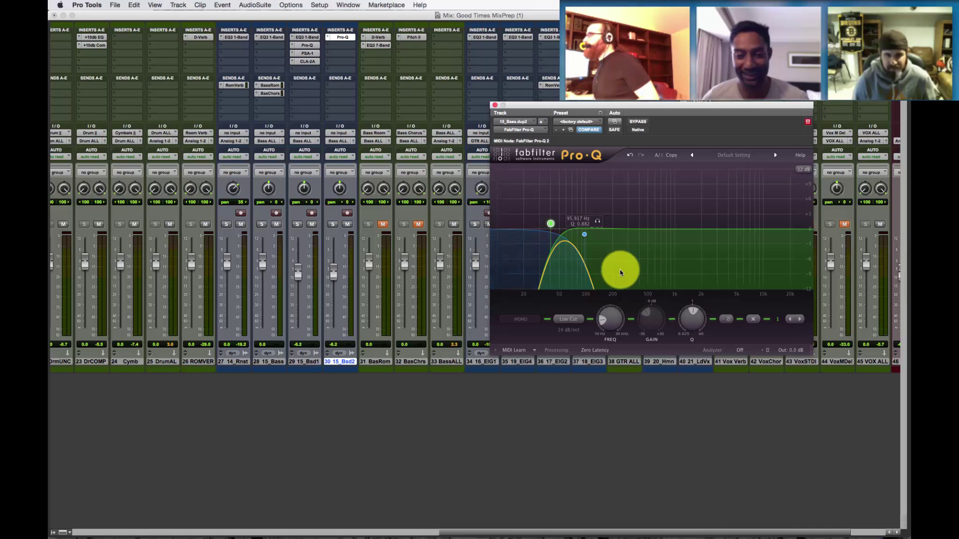
{"action": "left_click", "coordinate": [584, 235], "text": "shift"}
{"action": "left_click", "coordinate": [637, 216]}
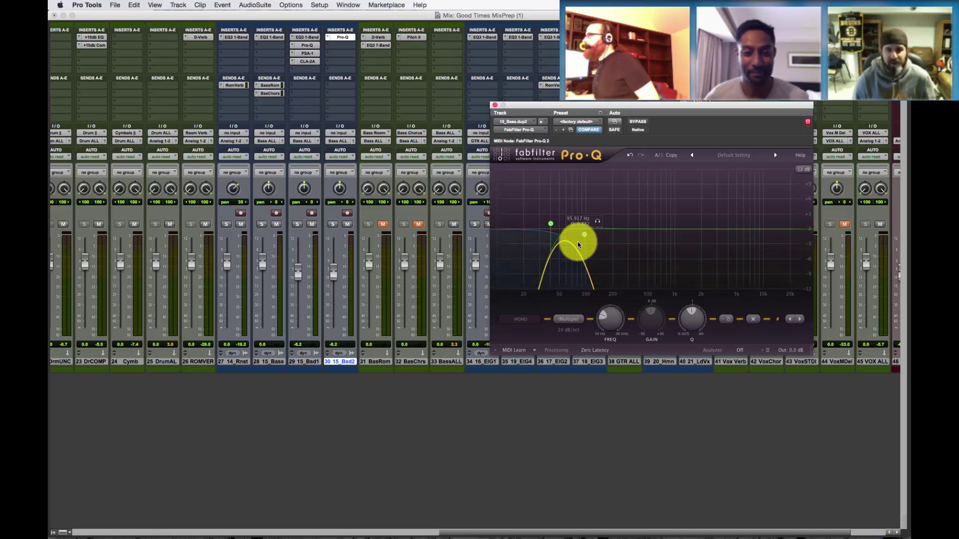
{"action": "left_click", "coordinate": [583, 235]}
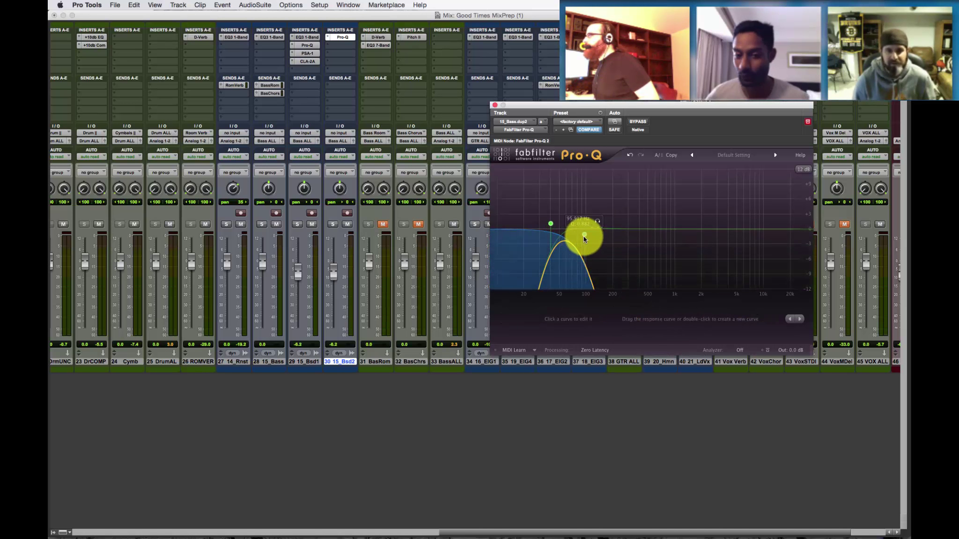
{"action": "left_click", "coordinate": [552, 224], "text": "shift"}
{"action": "left_click_drag", "start_coordinate": [551, 224], "coordinate": [571, 227]}
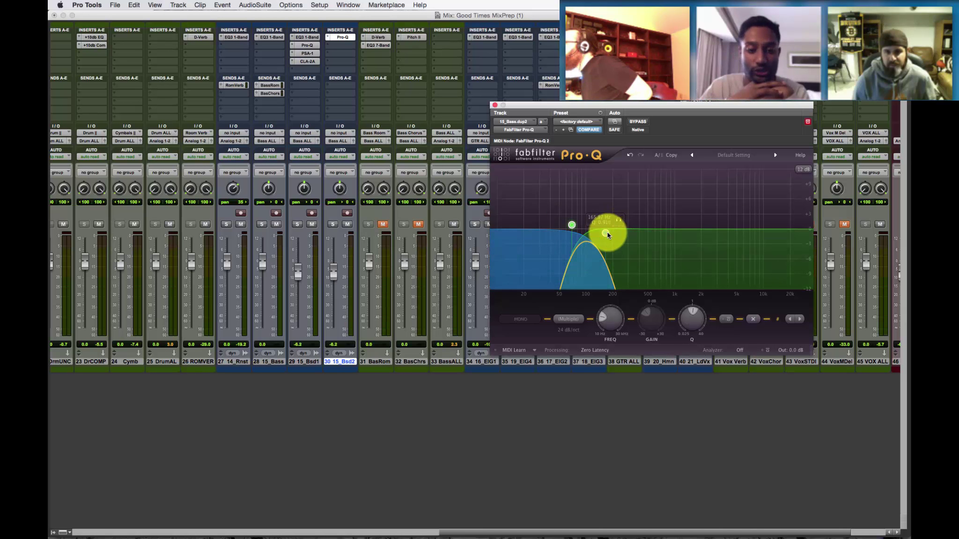
{"action": "left_click_drag", "start_coordinate": [572, 226], "coordinate": [553, 227]}
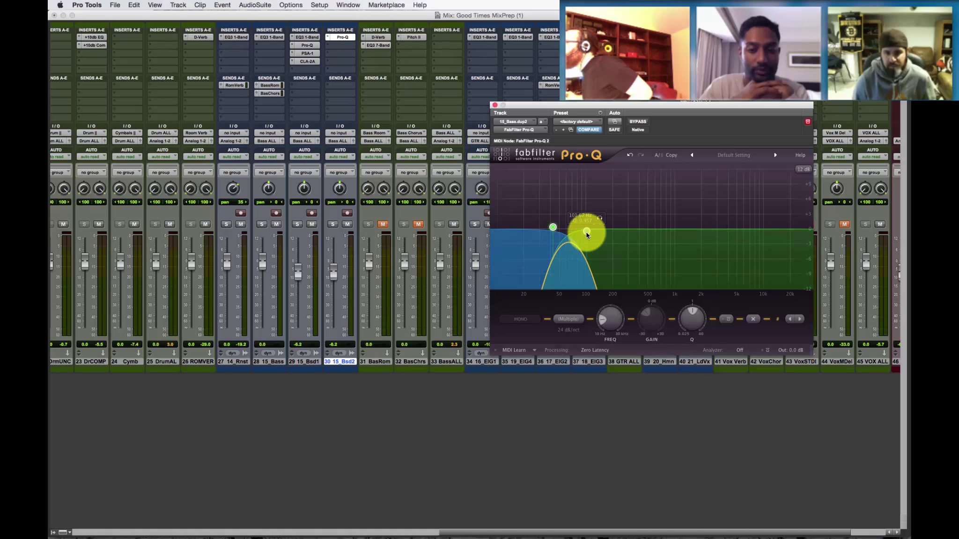
{"action": "left_click_drag", "start_coordinate": [553, 227], "coordinate": [558, 228]}
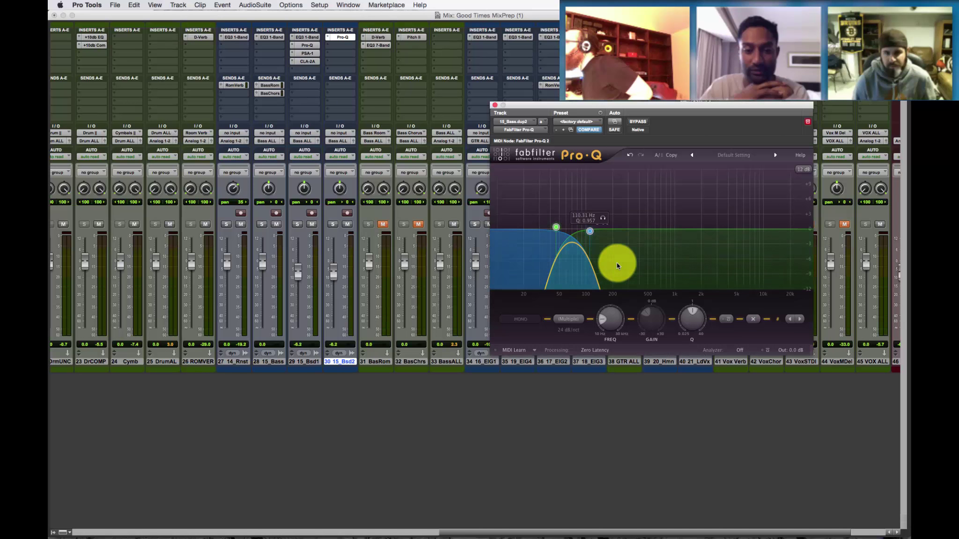
Step: Move only the Low Cut band back down to about 40 Hz to widen the passband
{"action": "left_click", "coordinate": [555, 229]}
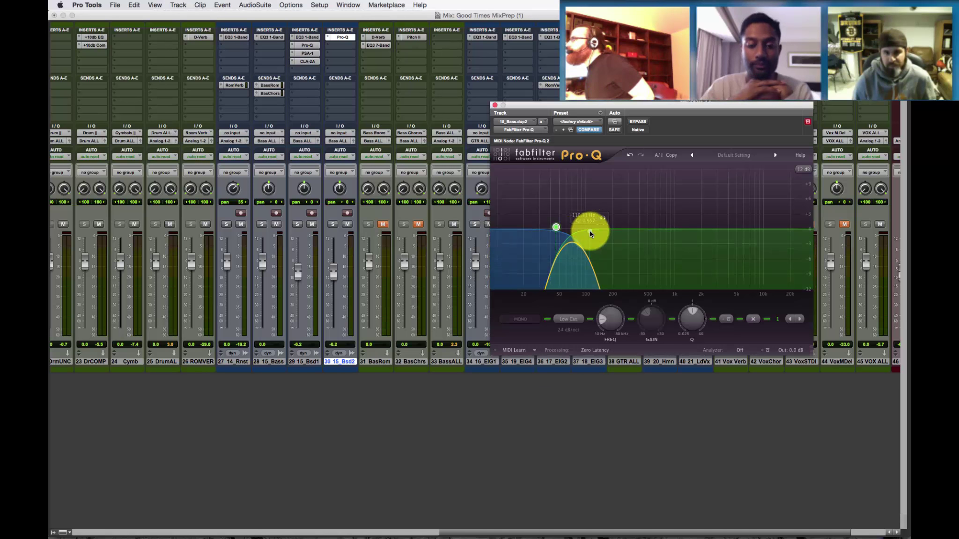
{"action": "mouse_move", "coordinate": [556, 228]}
{"action": "left_mouse_down"}
{"action": "mouse_move", "coordinate": [535, 229]}
{"action": "mouse_move", "coordinate": [552, 228]}
{"action": "left_mouse_up"}
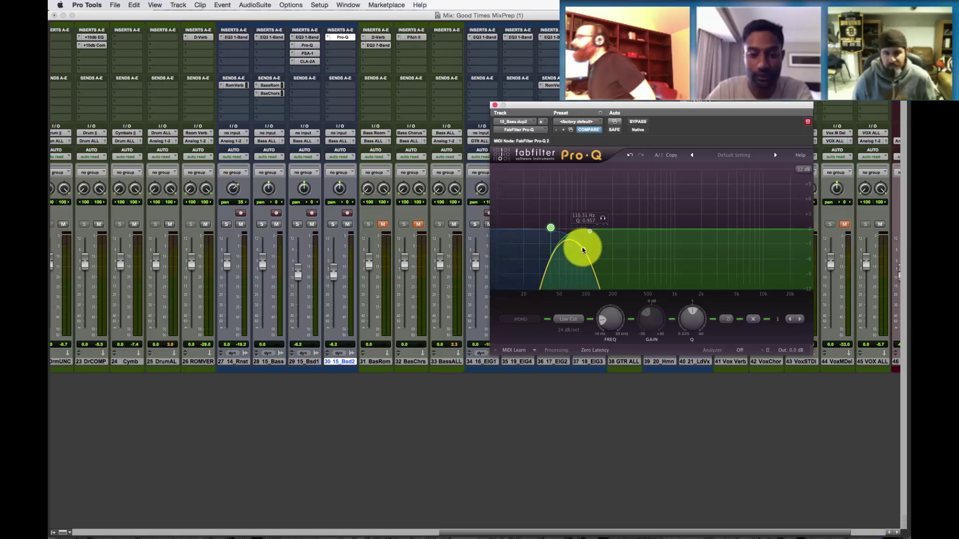
{"action": "left_click", "coordinate": [589, 233]}
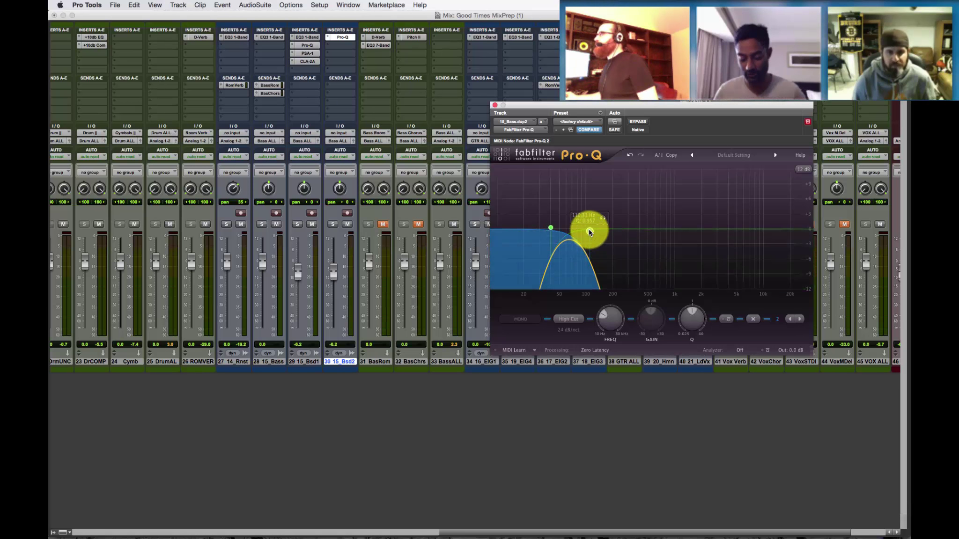
{"action": "left_click", "coordinate": [550, 228]}
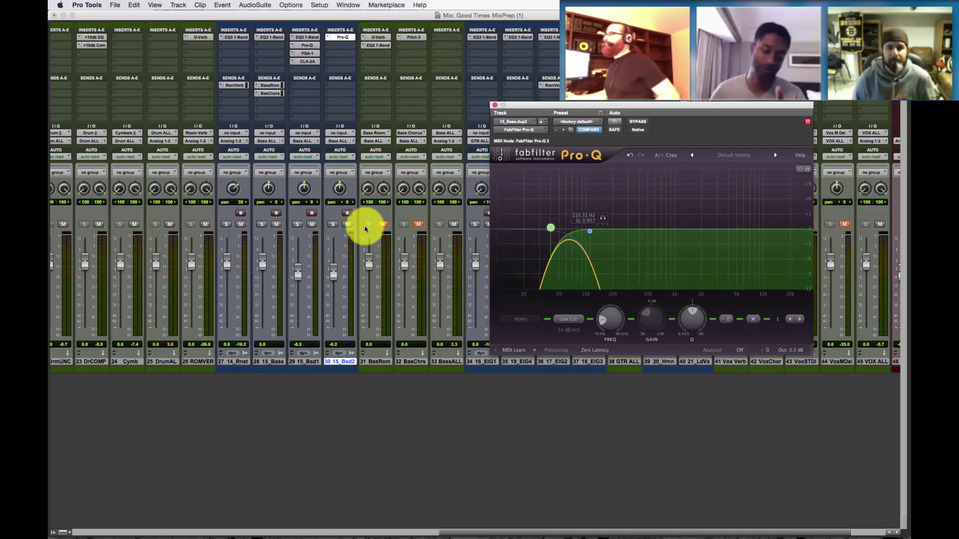
Step: Solo the 15_Bsd2 track, toggle the Low Cut band's bypass for comparison, and set the Pro-Q analyzer to Post-EQ
{"action": "left_click", "coordinate": [333, 225]}
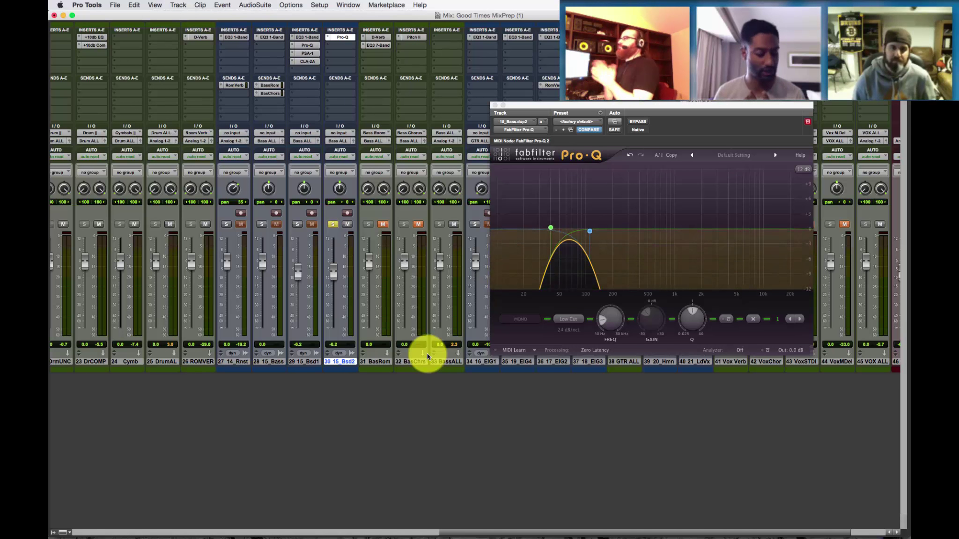
{"action": "left_click", "coordinate": [727, 319]}
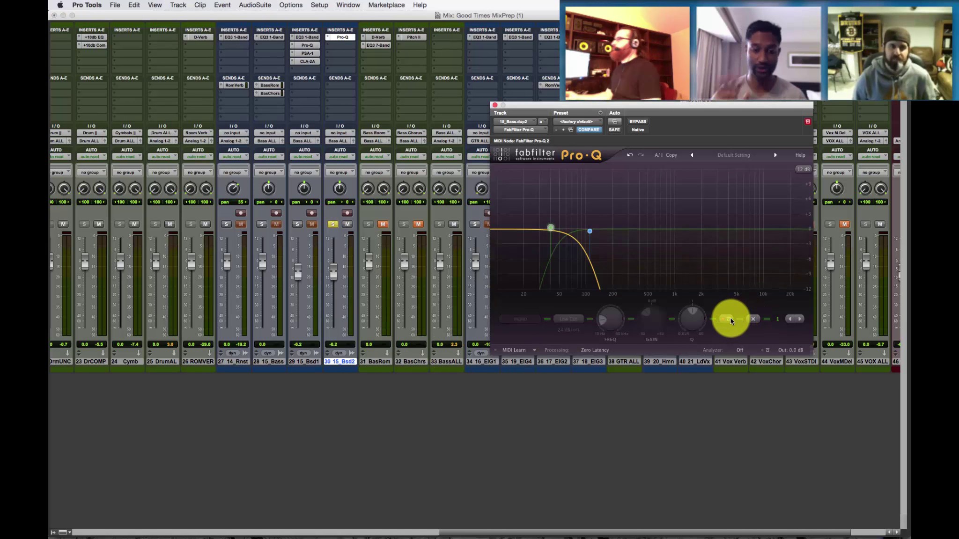
{"action": "left_click", "coordinate": [728, 321]}
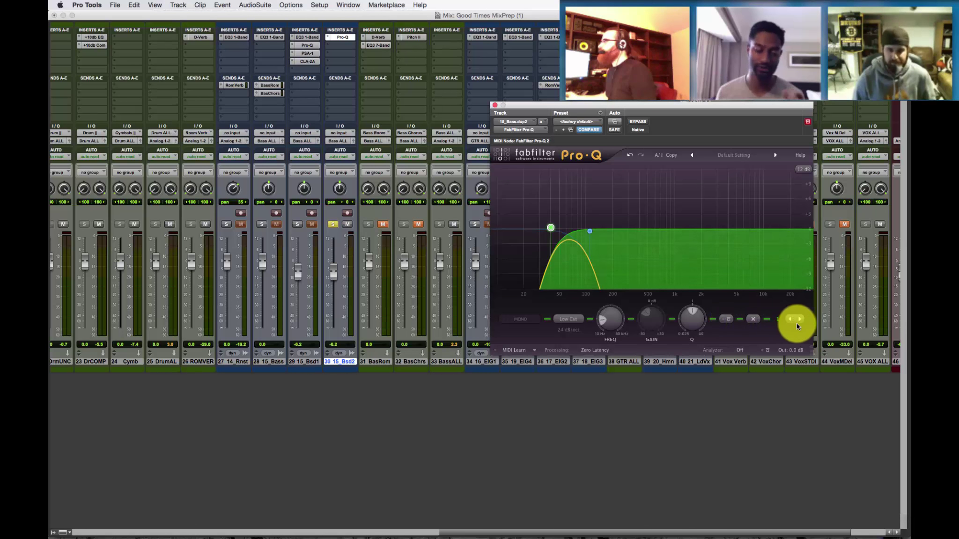
{"action": "left_click", "coordinate": [742, 350]}
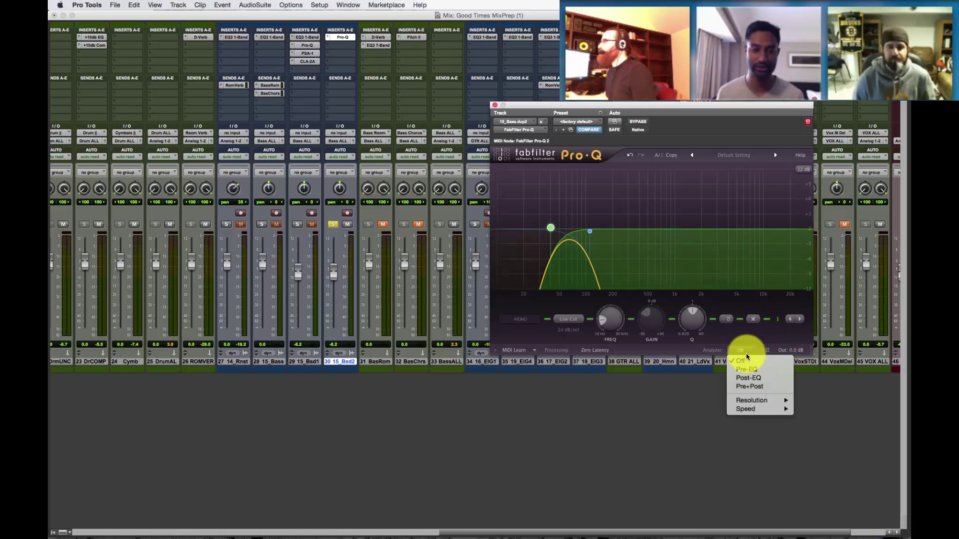
{"action": "left_click", "coordinate": [755, 379]}
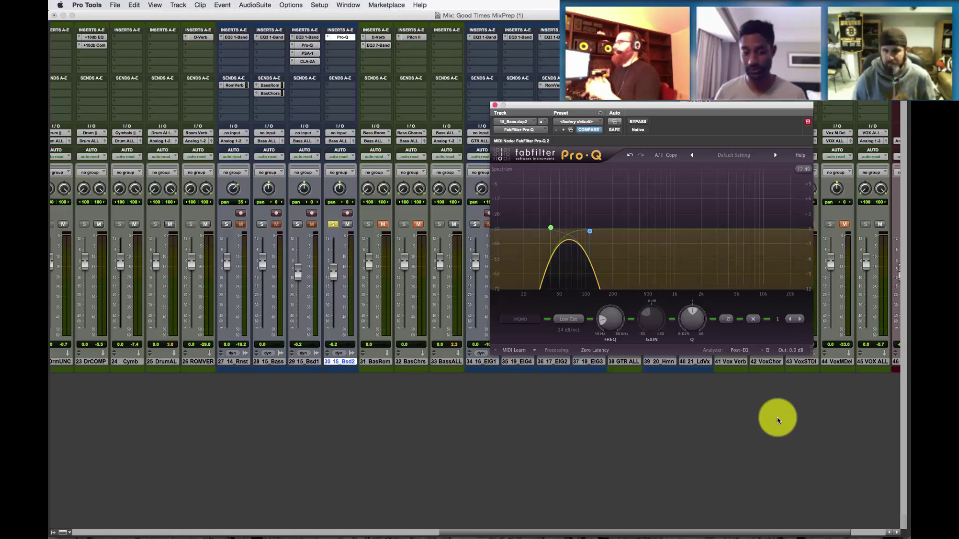
{"action": "key", "text": "super+equal"}
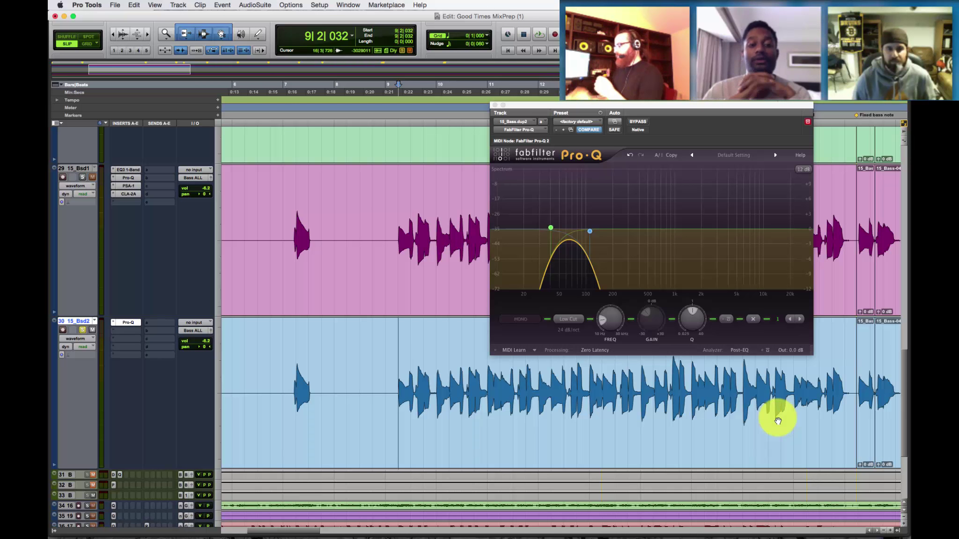
{"action": "key", "text": "super+equal"}
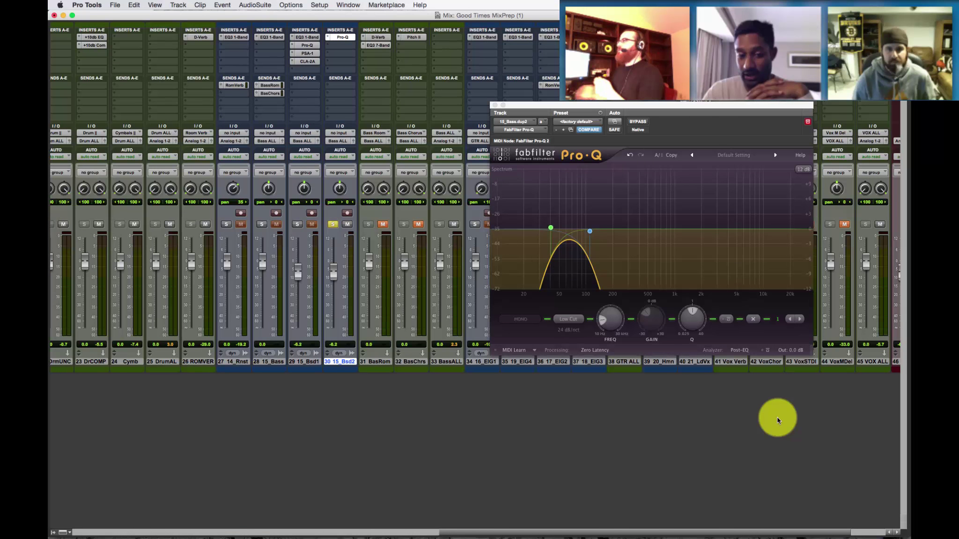
Step: Insert the mono Maxim limiter in the third insert slot of 15_Bsd2 and move its window near the bass tracks
{"action": "left_click", "coordinate": [333, 50]}
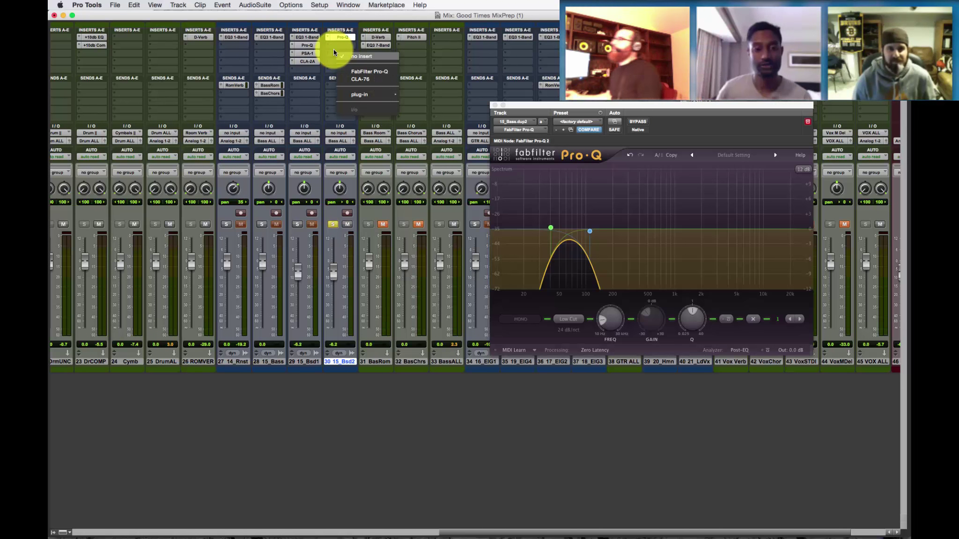
{"action": "mouse_move", "coordinate": [384, 95]}
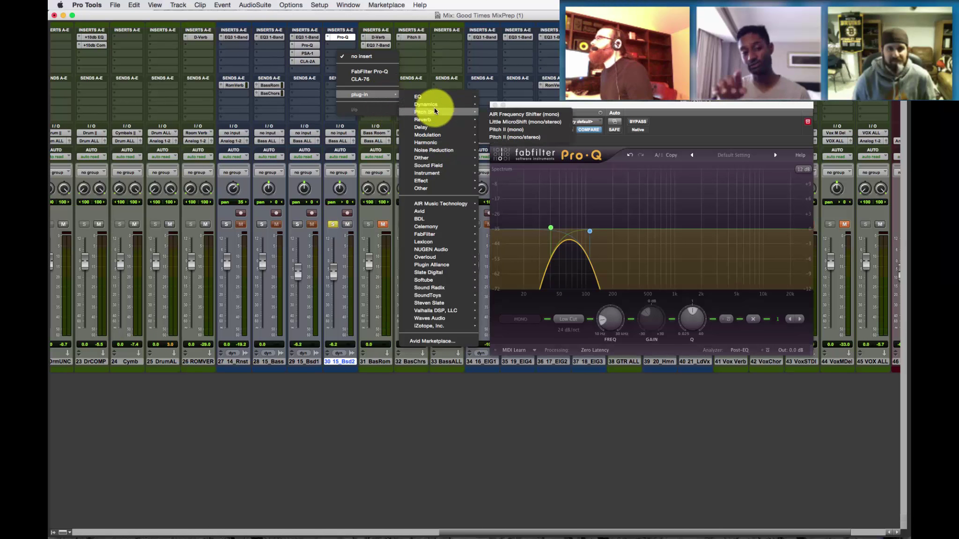
{"action": "mouse_move", "coordinate": [438, 105]}
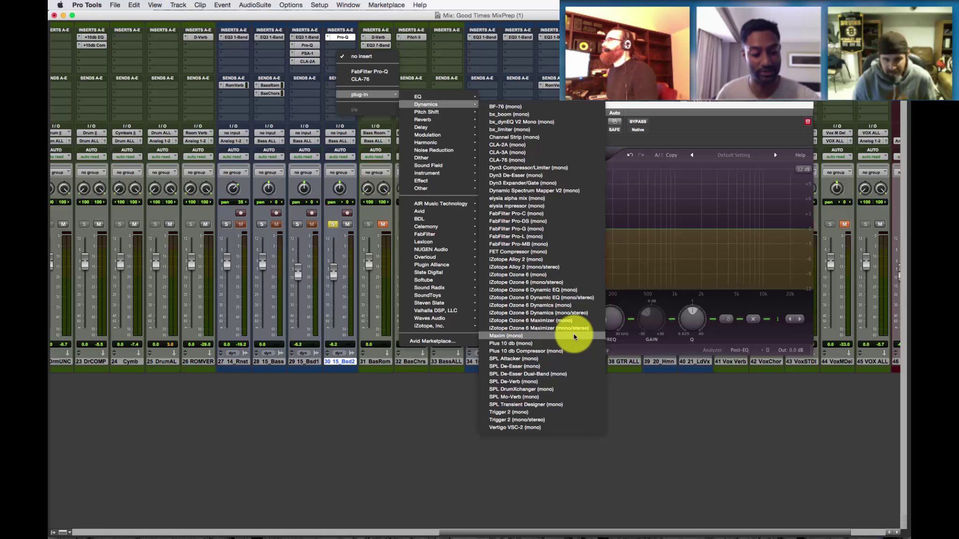
{"action": "key", "text": "Escape"}
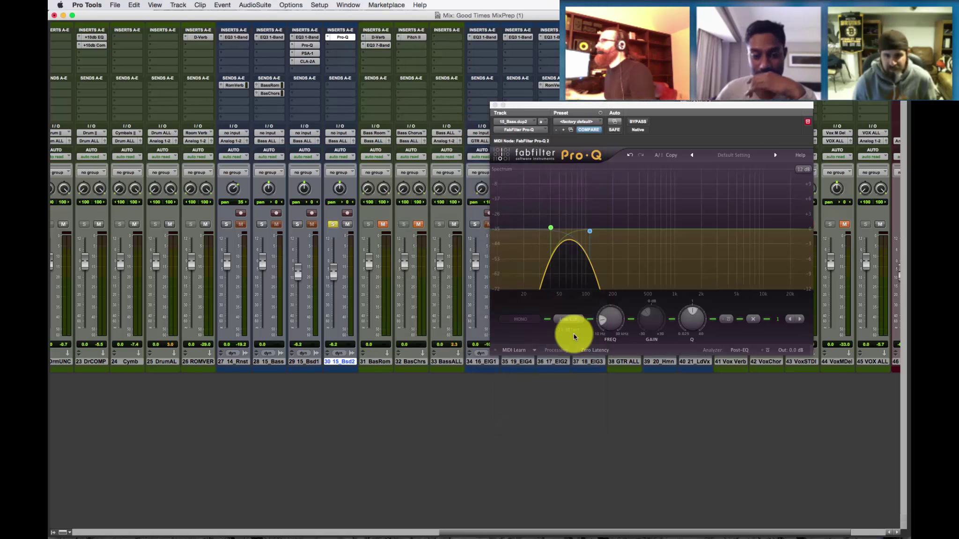
{"action": "left_click_drag", "start_coordinate": [628, 111], "coordinate": [538, 92]}
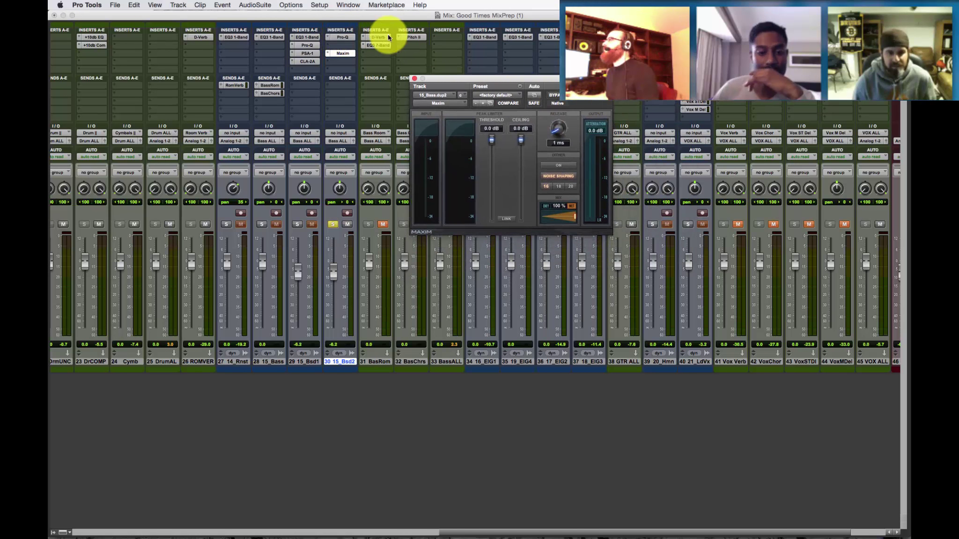
Step: Reopen the Pro-Q on 15_Bsd2 and place its window directly below the Maxim window
{"action": "left_click", "coordinate": [349, 37]}
{"action": "left_click_drag", "start_coordinate": [493, 81], "coordinate": [464, 241]}
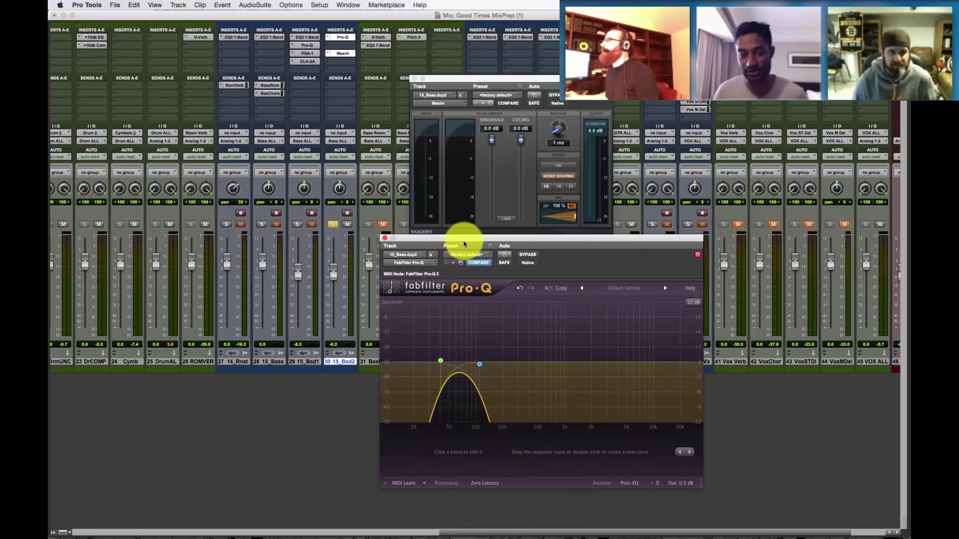
{"action": "left_click", "coordinate": [389, 221]}
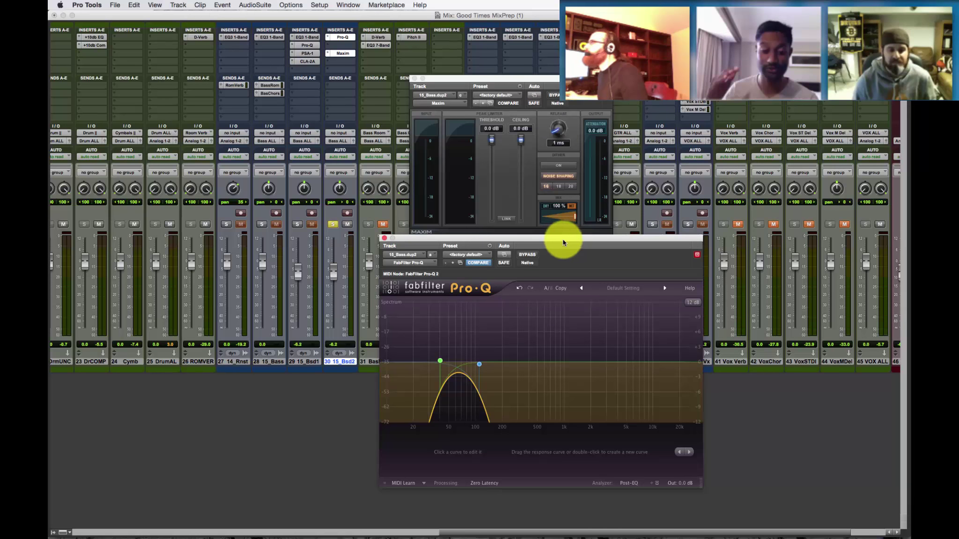
{"action": "left_click_drag", "start_coordinate": [562, 239], "coordinate": [536, 246]}
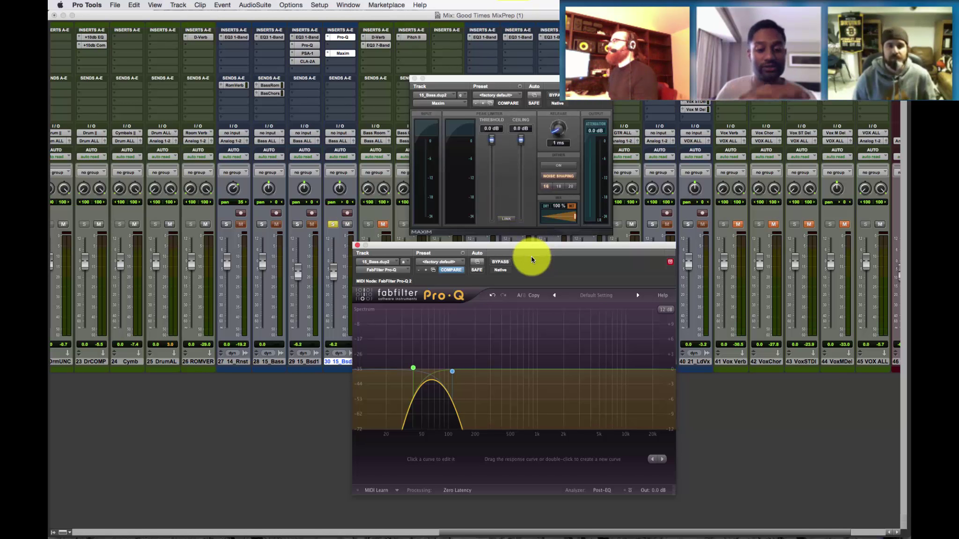
Step: Play the soloed 15_Bsd2 track, set the Maxim threshold to -9.3 dB, and replay the passage with the Edit window open
{"action": "key", "text": "space"}
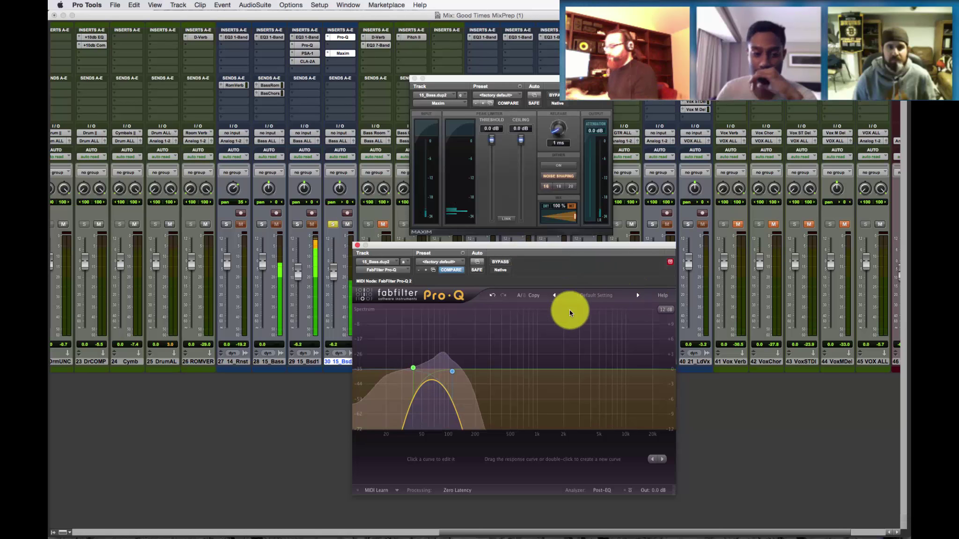
{"action": "key", "text": "super+equal"}
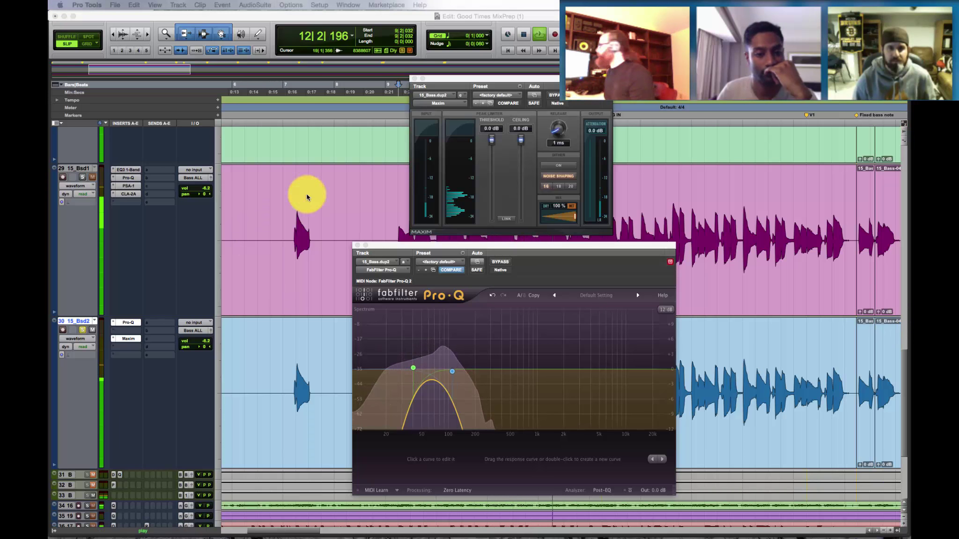
{"action": "left_click", "coordinate": [491, 139]}
{"action": "left_click_drag", "start_coordinate": [492, 143], "coordinate": [489, 169]}
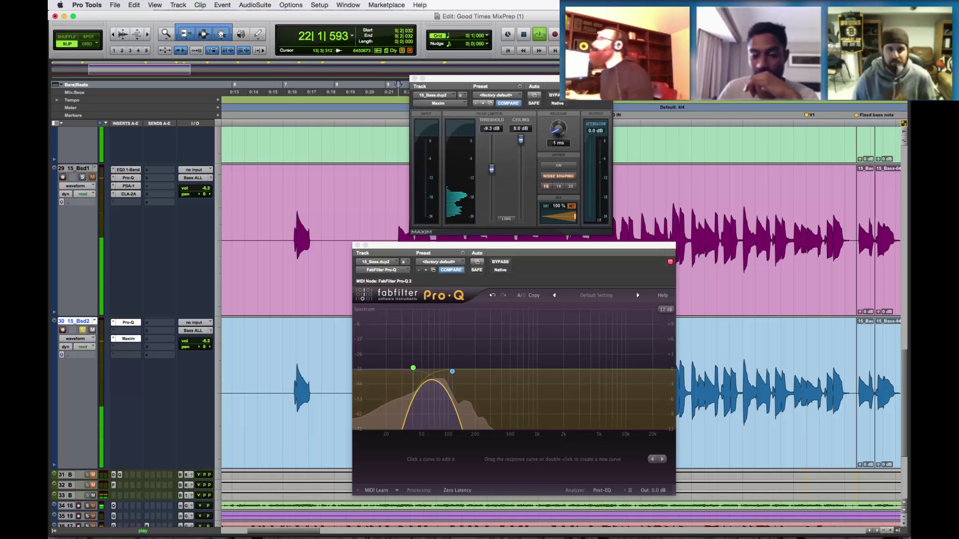
{"action": "key", "text": "space"}
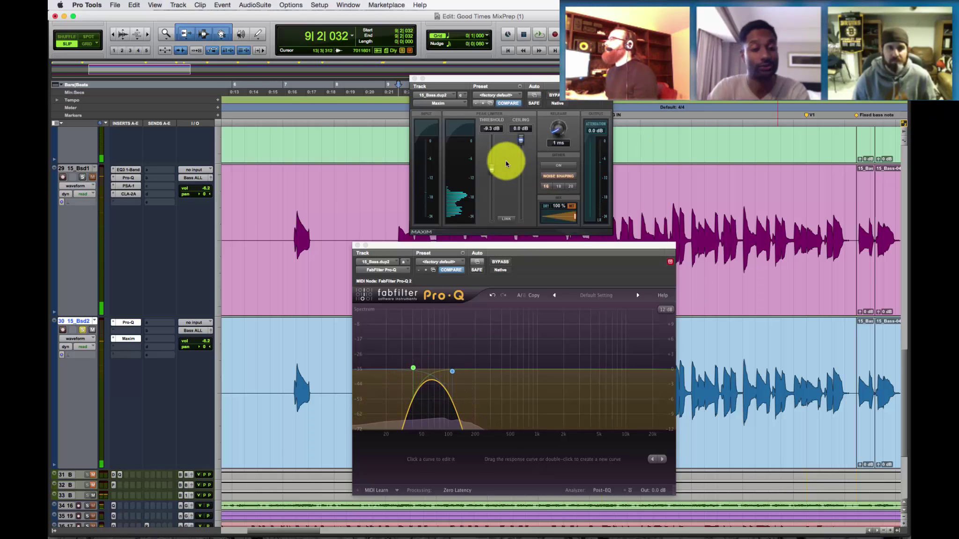
{"action": "key", "text": "space"}
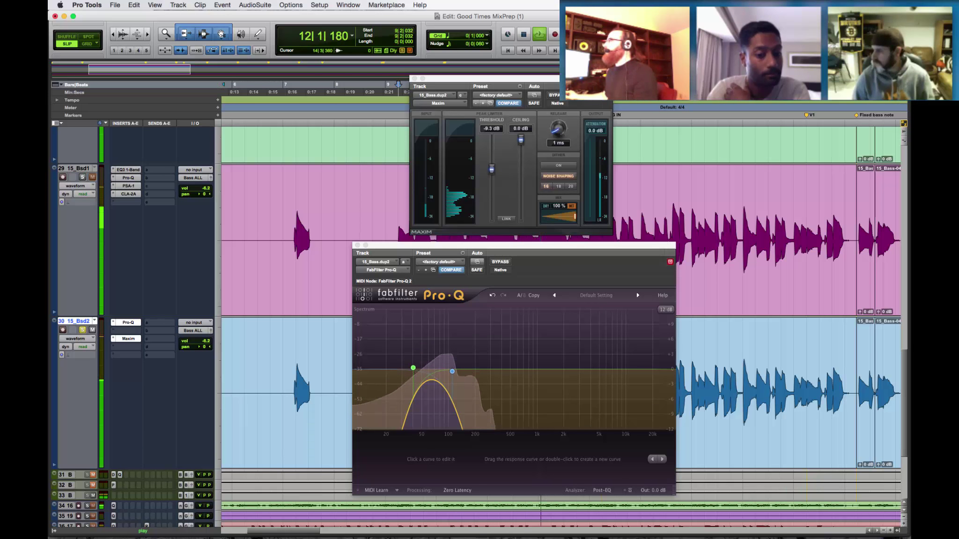
Step: Stop playback and lower the Maxim threshold on 15_Bsd2 to -9.8 dB
{"action": "key", "text": "space"}
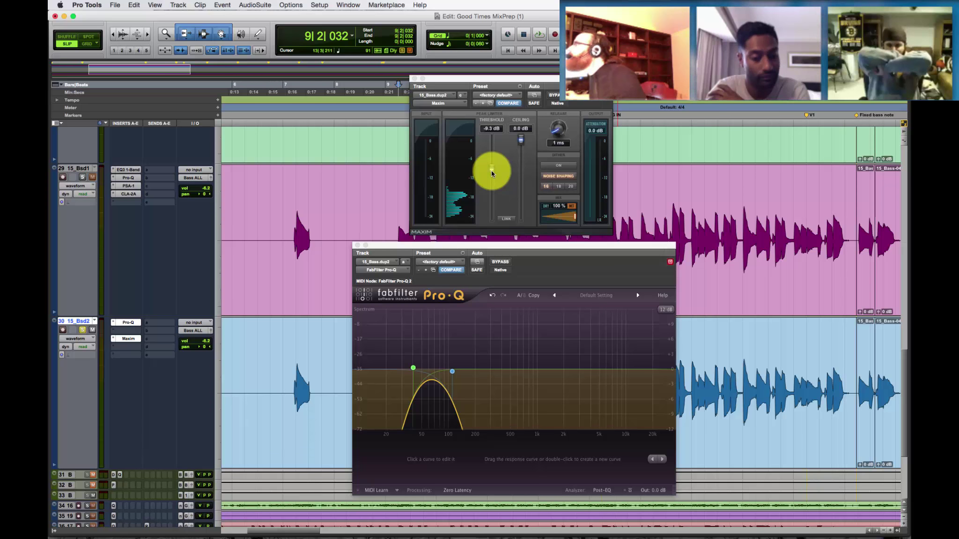
{"action": "left_click_drag", "start_coordinate": [492, 173], "coordinate": [492, 175]}
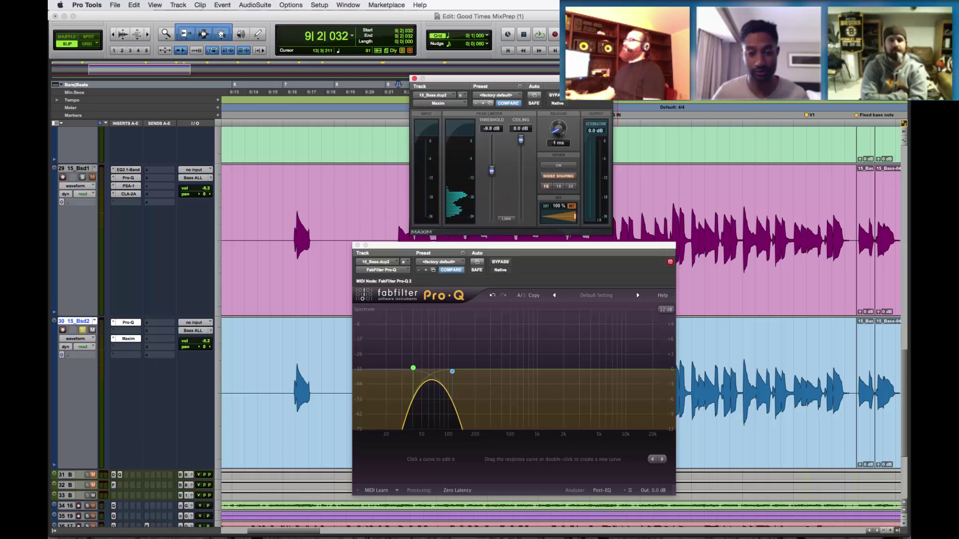
Step: In the Mix window, insert the mono Dyn3 Expander/Gate in the second insert slot of 15_Bsd2 and place it below the Maxim window
{"action": "key", "text": "super+equal"}
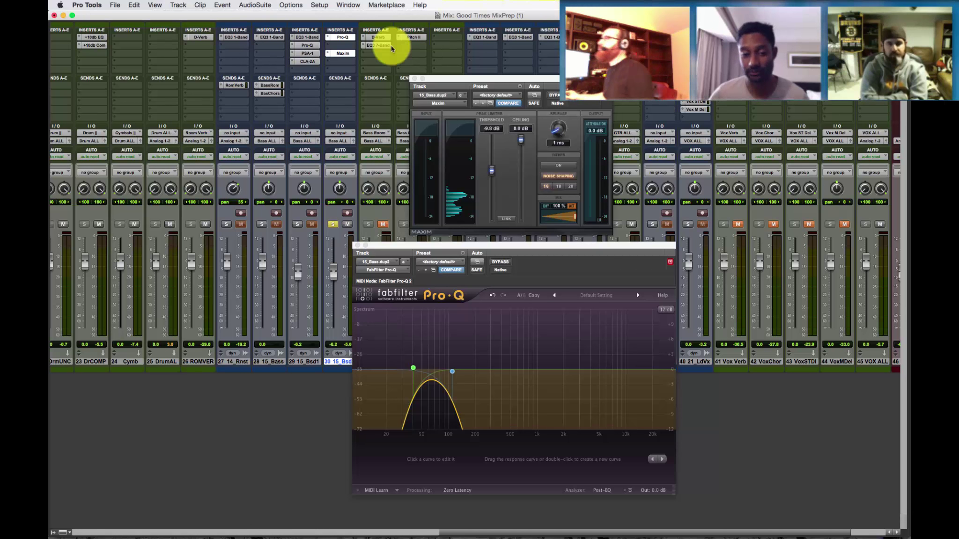
{"action": "left_click", "coordinate": [336, 47]}
{"action": "mouse_move", "coordinate": [396, 87]}
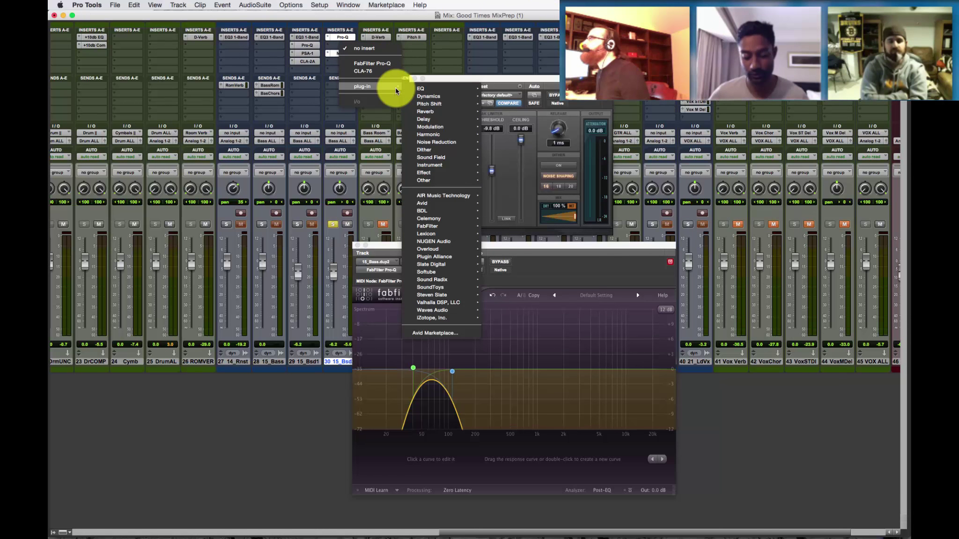
{"action": "mouse_move", "coordinate": [434, 95]}
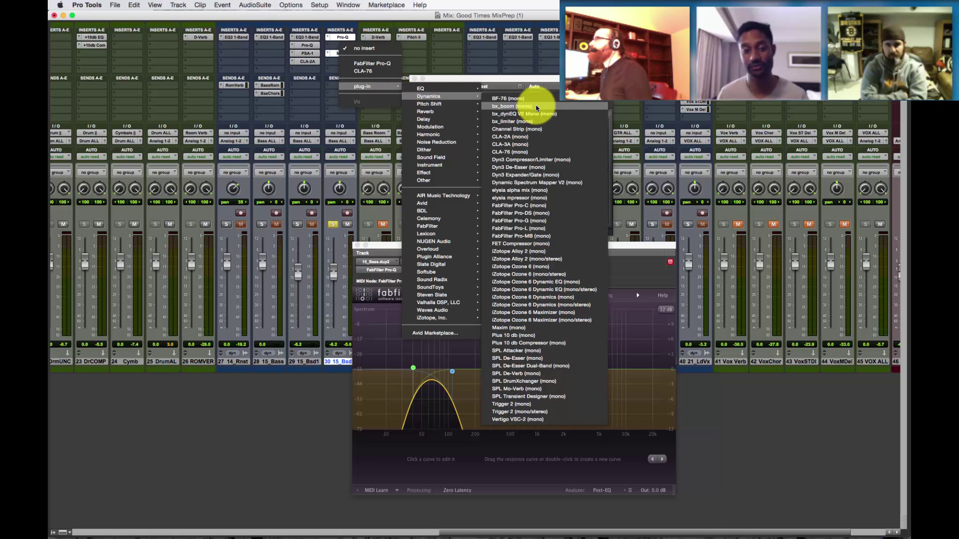
{"action": "left_click", "coordinate": [555, 175]}
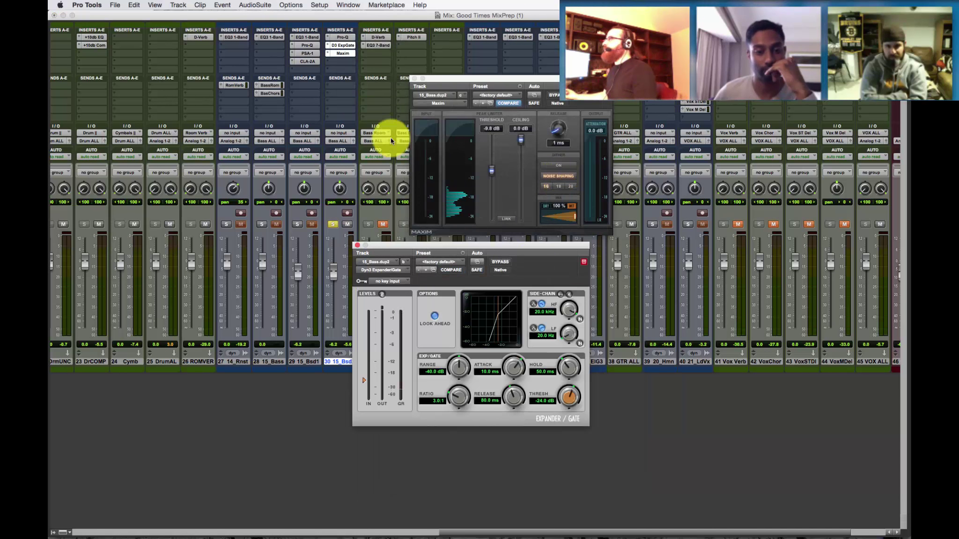
{"action": "left_click_drag", "start_coordinate": [480, 245], "coordinate": [526, 237]}
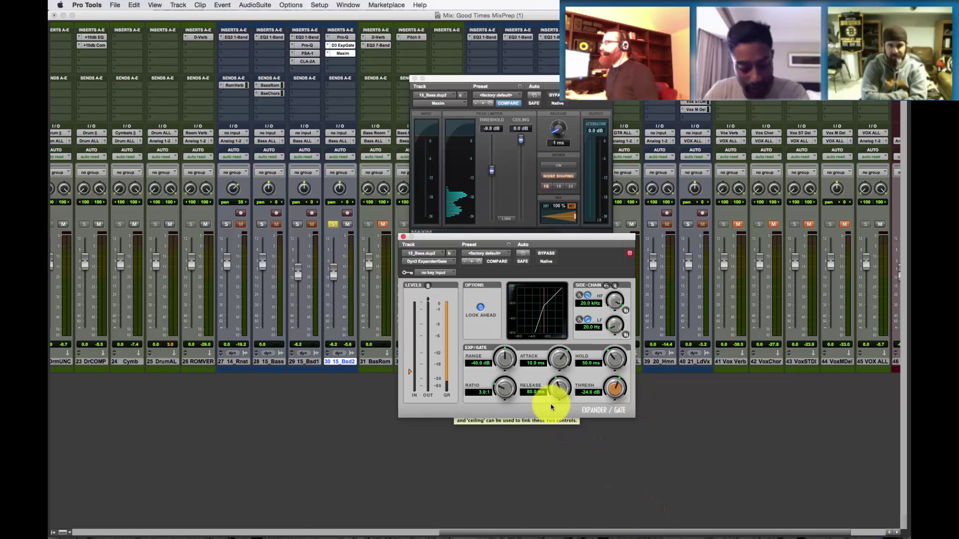
Step: Play the soloed 15_Bsd2 track and set the Expander/Gate ratio to 81.7:1 and threshold to -24.8 dB
{"action": "key", "text": "space"}
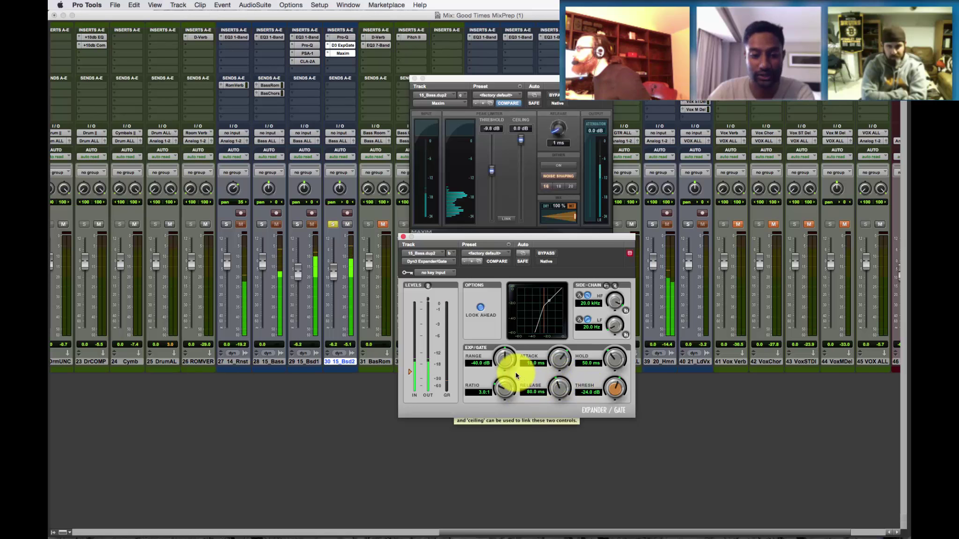
{"action": "mouse_move", "coordinate": [501, 391]}
{"action": "left_mouse_down"}
{"action": "mouse_move", "coordinate": [503, 343]}
{"action": "mouse_move", "coordinate": [516, 340]}
{"action": "mouse_move", "coordinate": [505, 381]}
{"action": "left_mouse_up"}
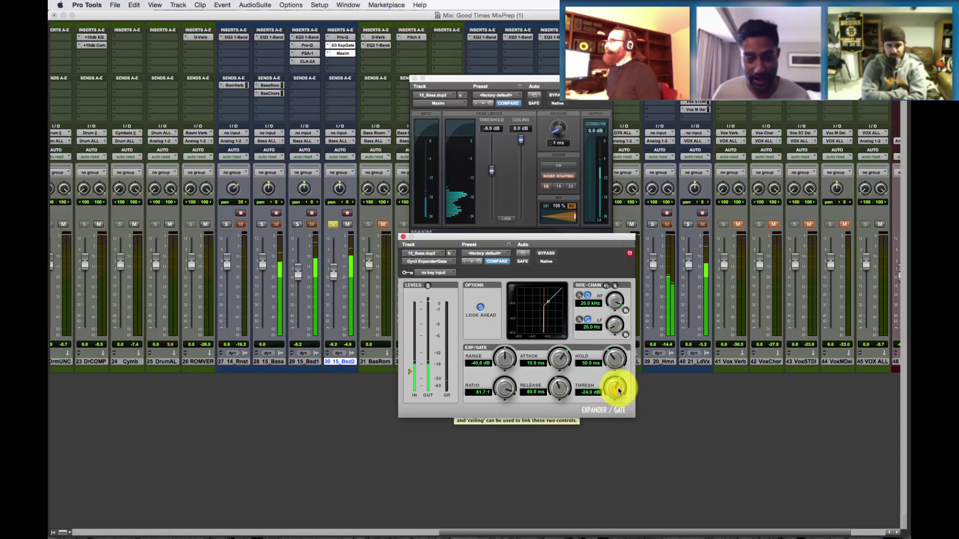
{"action": "left_click_drag", "start_coordinate": [618, 388], "coordinate": [616, 394]}
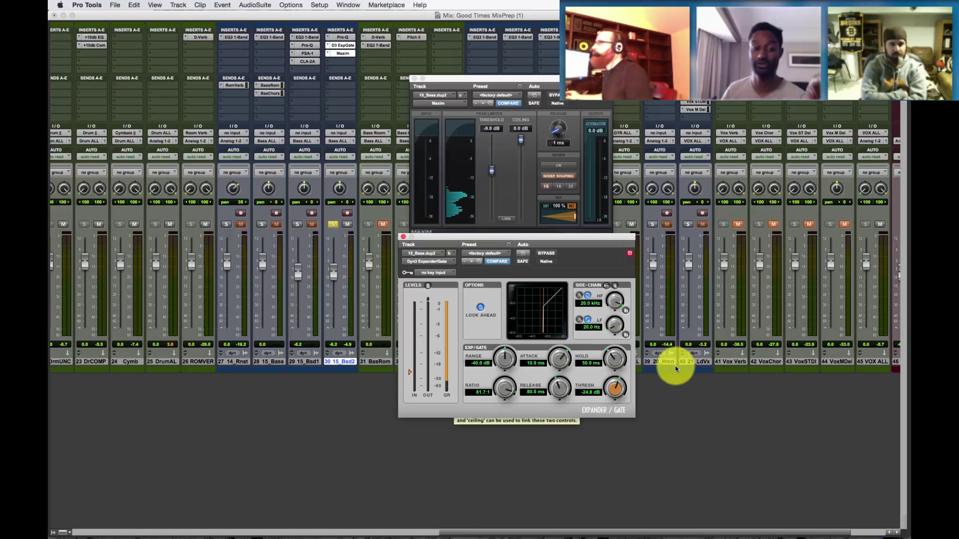
Step: Move the Expander/Gate and Maxim windows clear of the bass channels and select the tracks from 14_Rnst through BassALL
{"action": "left_click_drag", "start_coordinate": [530, 241], "coordinate": [650, 278]}
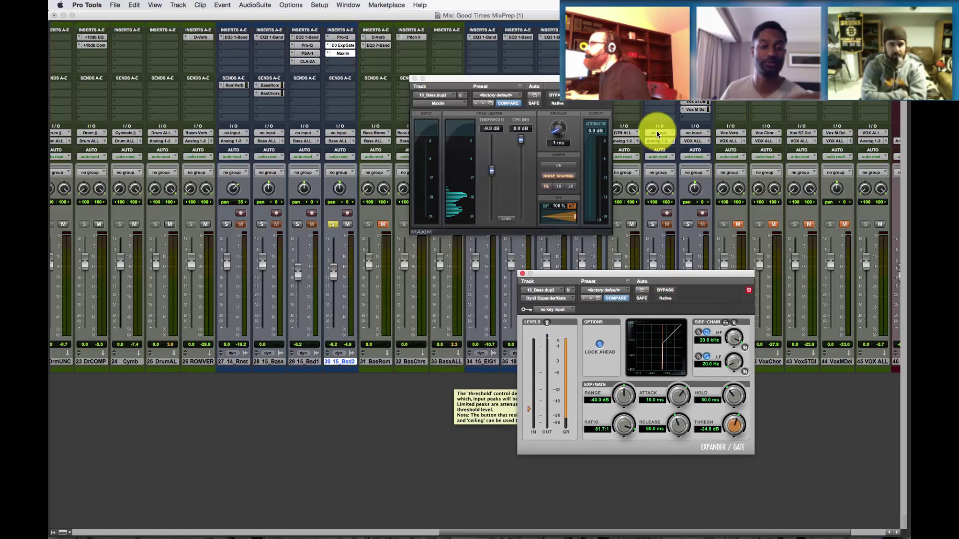
{"action": "left_click_drag", "start_coordinate": [557, 78], "coordinate": [678, 121]}
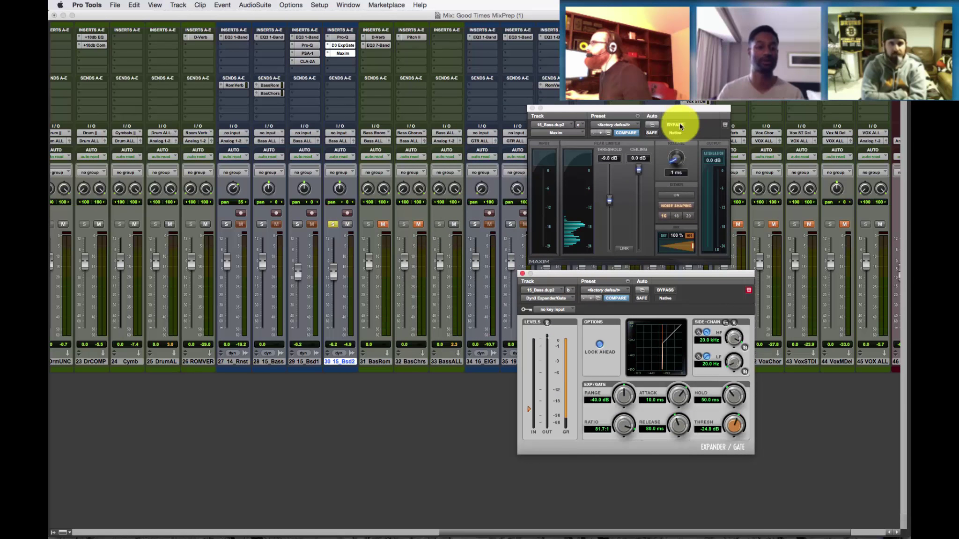
{"action": "left_click", "coordinate": [436, 359]}
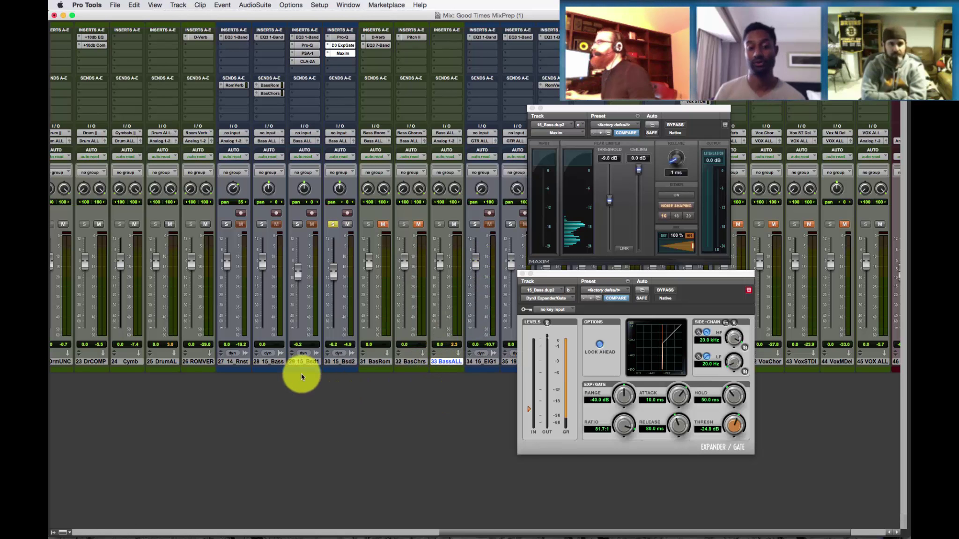
{"action": "left_click", "coordinate": [237, 361], "text": "shift"}
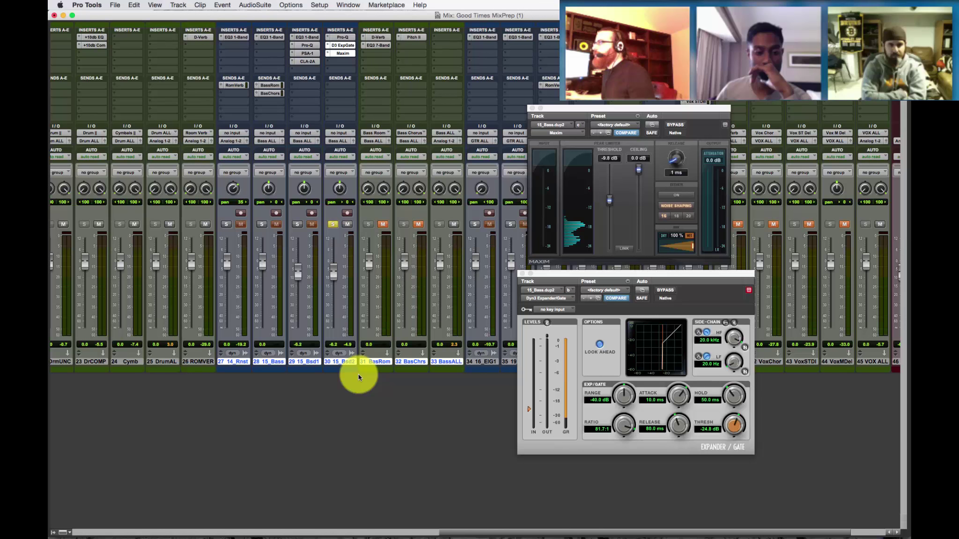
Step: Go through the individual bass tracks and aux returns one at a time, leaving only BassALL selected
{"action": "left_click", "coordinate": [276, 362]}
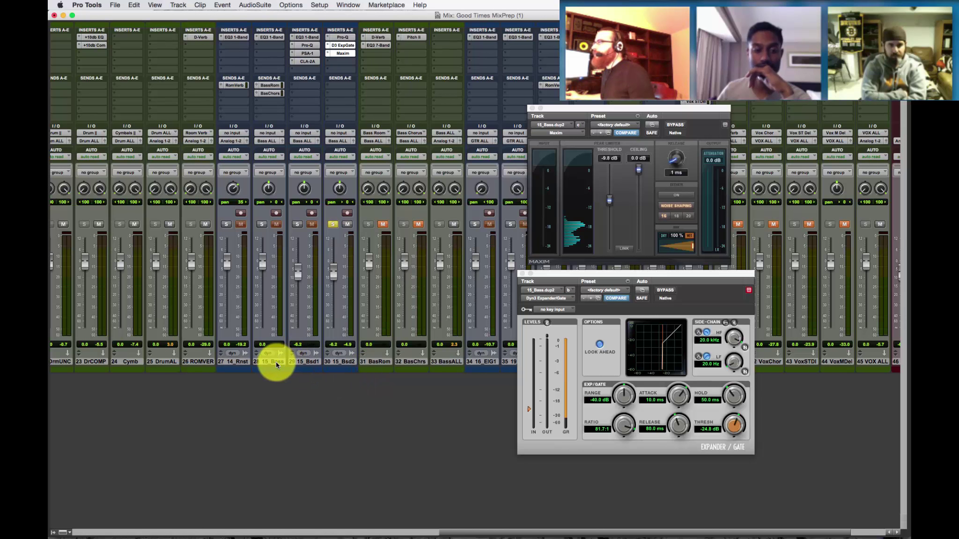
{"action": "left_click", "coordinate": [341, 363]}
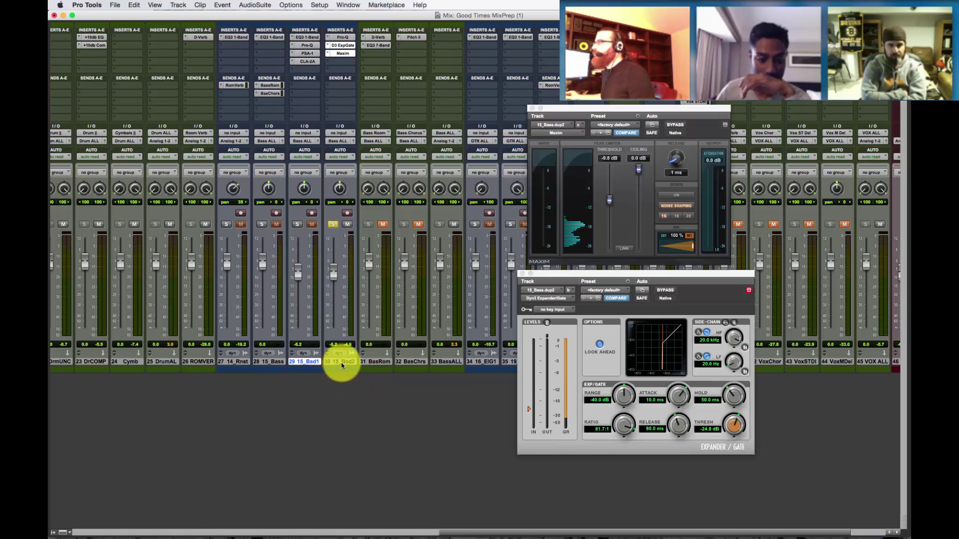
{"action": "left_click", "coordinate": [373, 361]}
{"action": "left_click", "coordinate": [447, 362]}
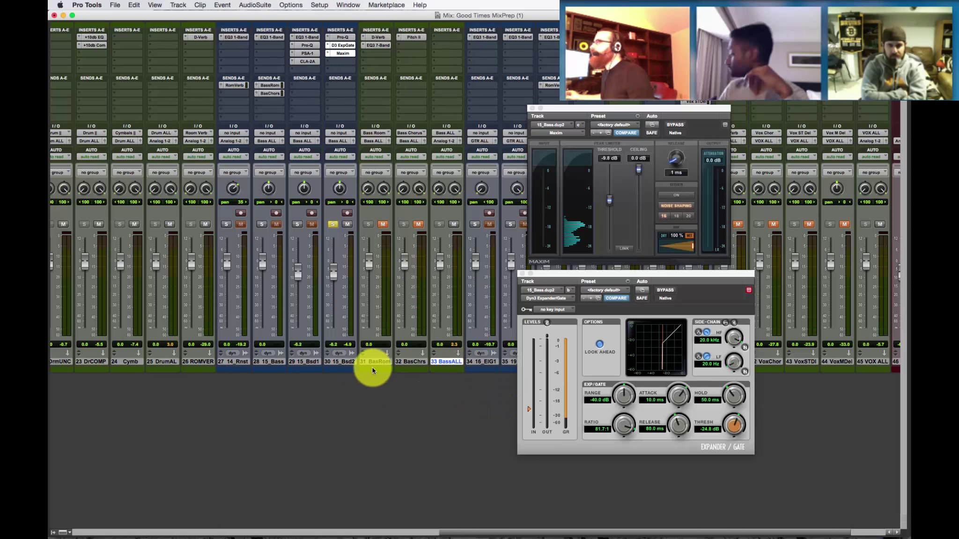
{"action": "left_click", "coordinate": [401, 363]}
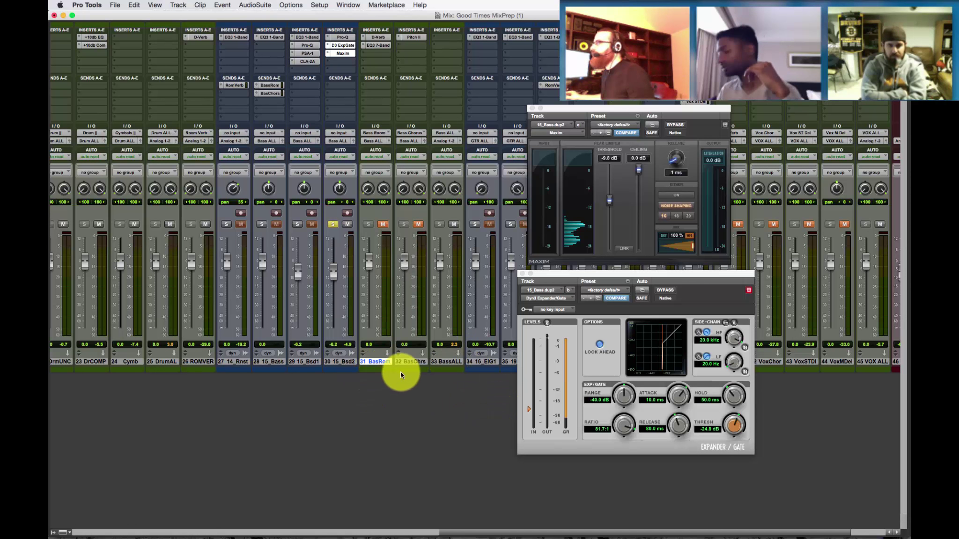
{"action": "left_click", "coordinate": [447, 365]}
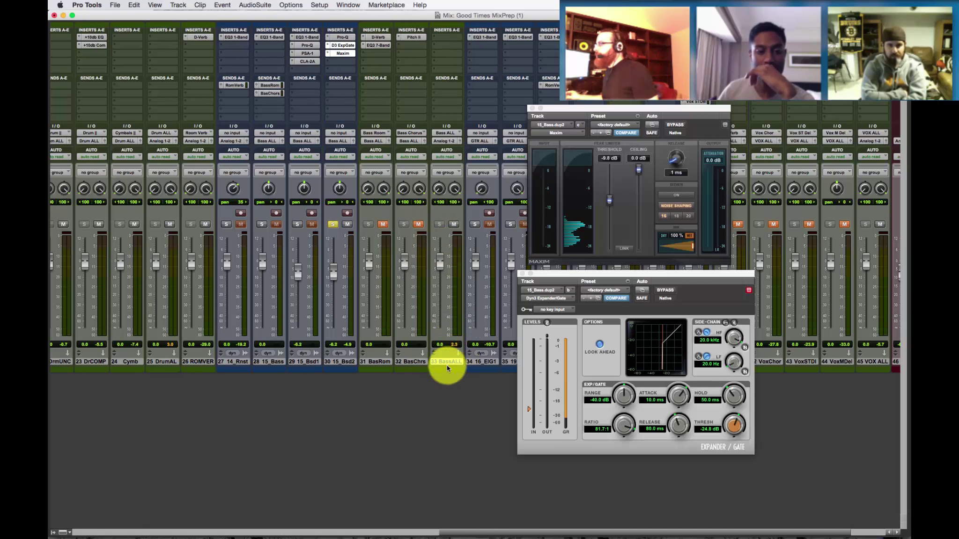
{"action": "right_click", "coordinate": [309, 363]}
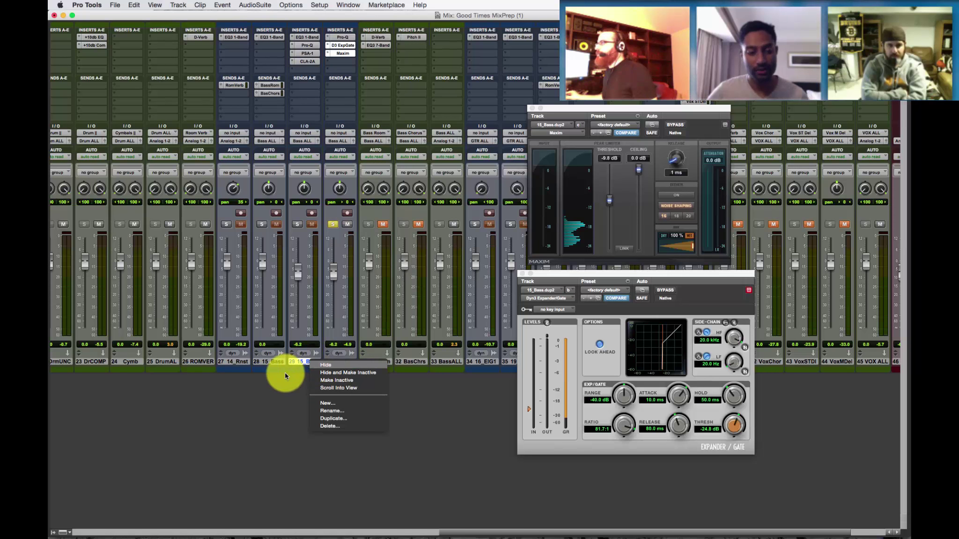
{"action": "left_click", "coordinate": [471, 365]}
{"action": "left_click", "coordinate": [451, 363]}
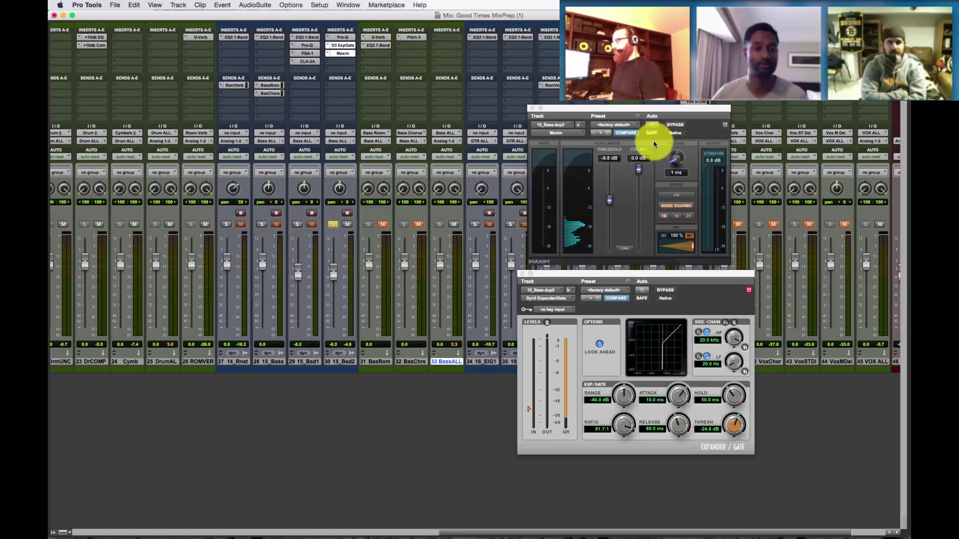
Step: In the Edit window, recall the PC INST memory location and move the Maxim and Expander/Gate windows off the waveforms there
{"action": "key", "text": "super+equal"}
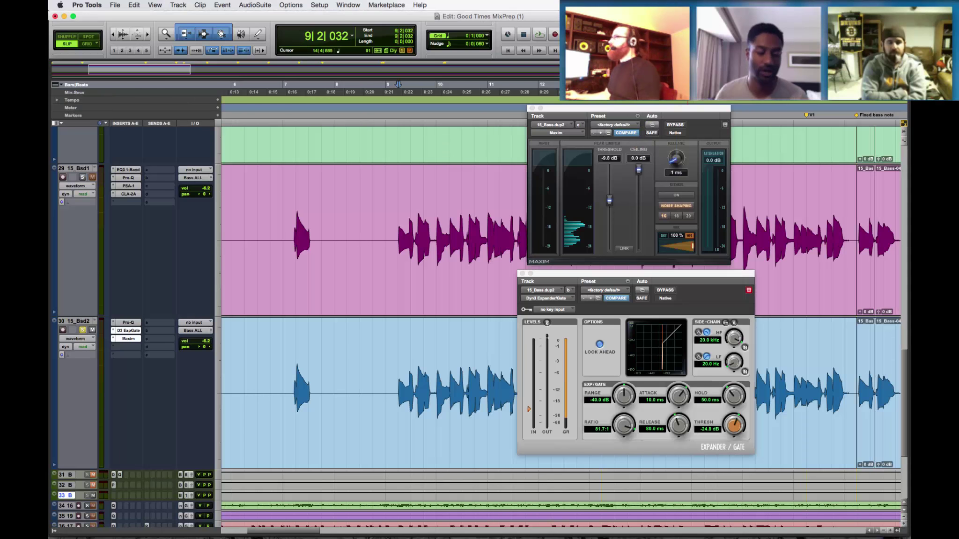
{"action": "key", "text": "super+KP_5"}
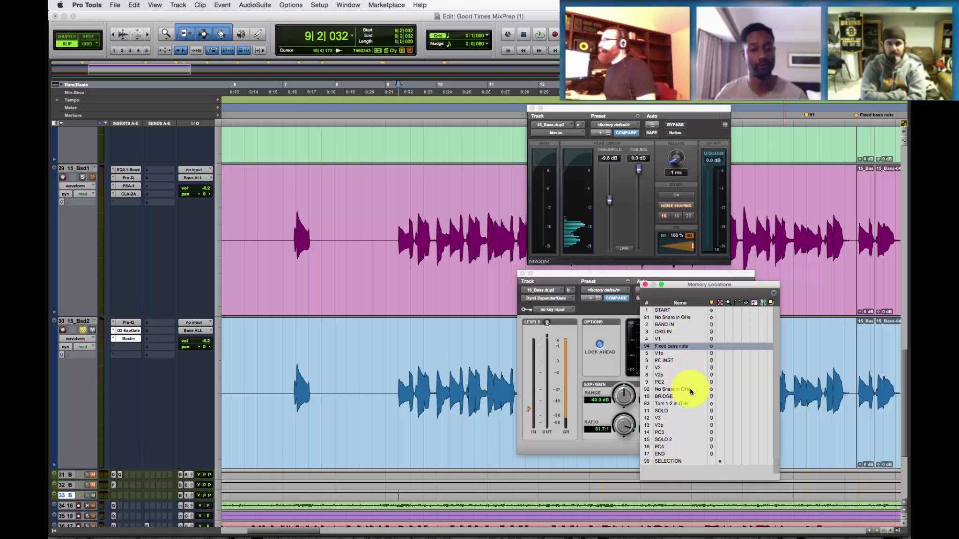
{"action": "left_click", "coordinate": [689, 360]}
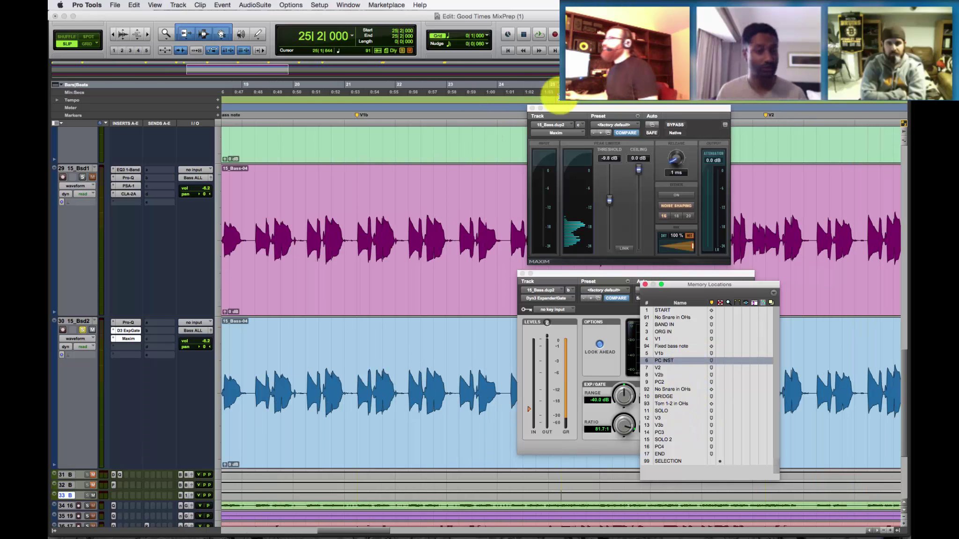
{"action": "left_click_drag", "start_coordinate": [618, 109], "coordinate": [749, 88]}
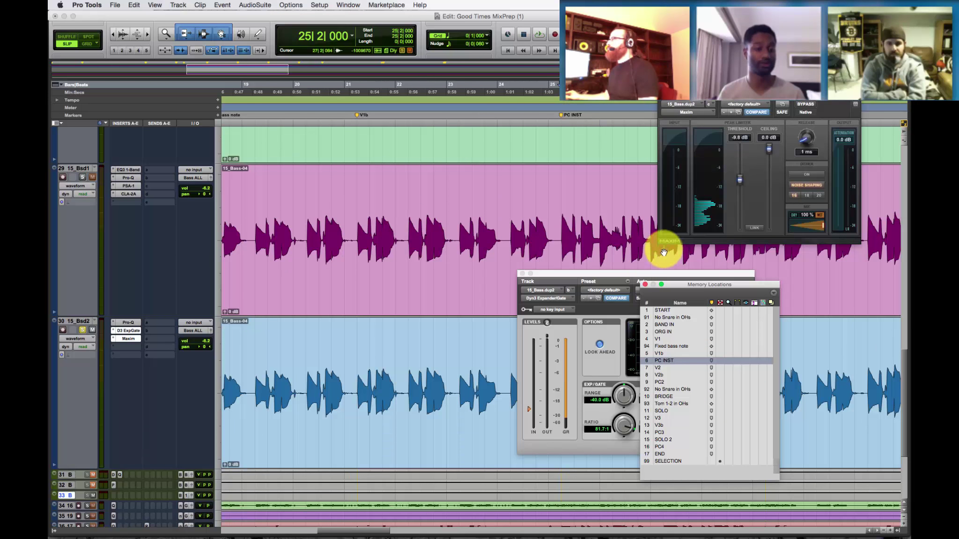
{"action": "left_click_drag", "start_coordinate": [642, 274], "coordinate": [769, 256]}
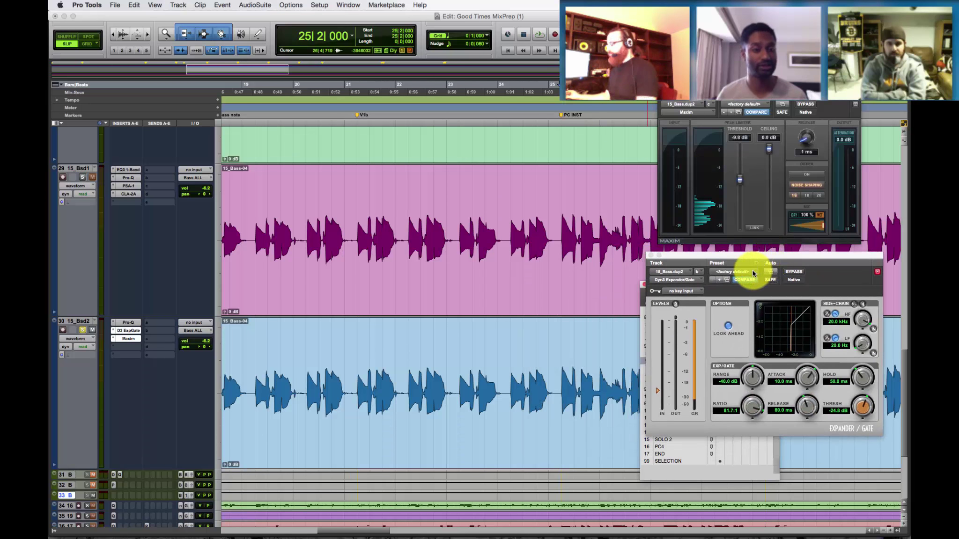
Step: Open the D-Verb and EQ3 7-Band on BasRom in the Mix window, placing the EQ directly below the D-Verb
{"action": "key", "text": "super+equal"}
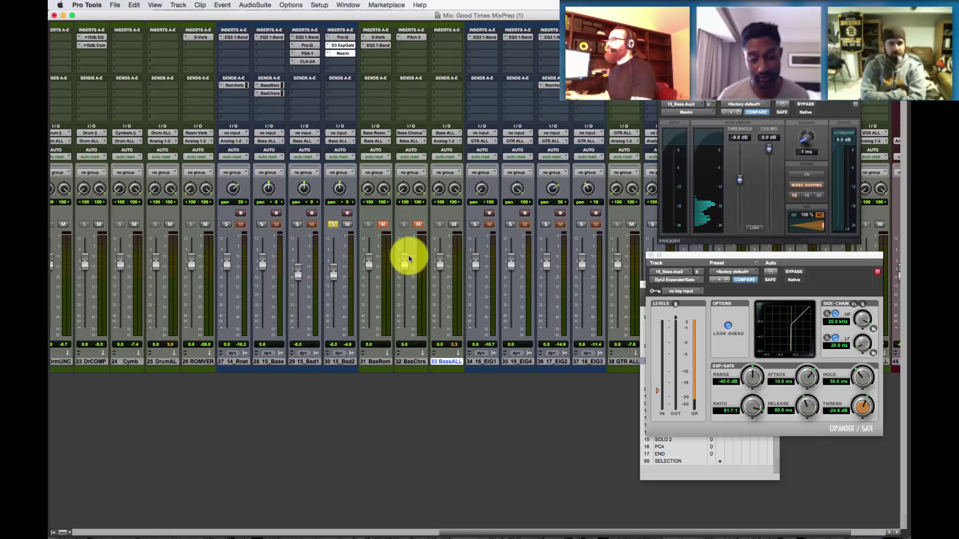
{"action": "left_click", "coordinate": [382, 38]}
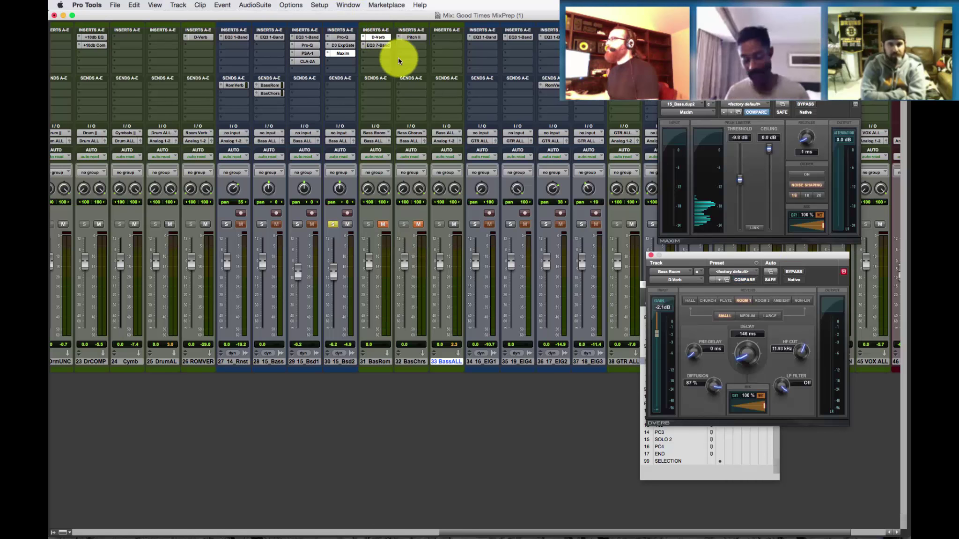
{"action": "left_click", "coordinate": [763, 245]}
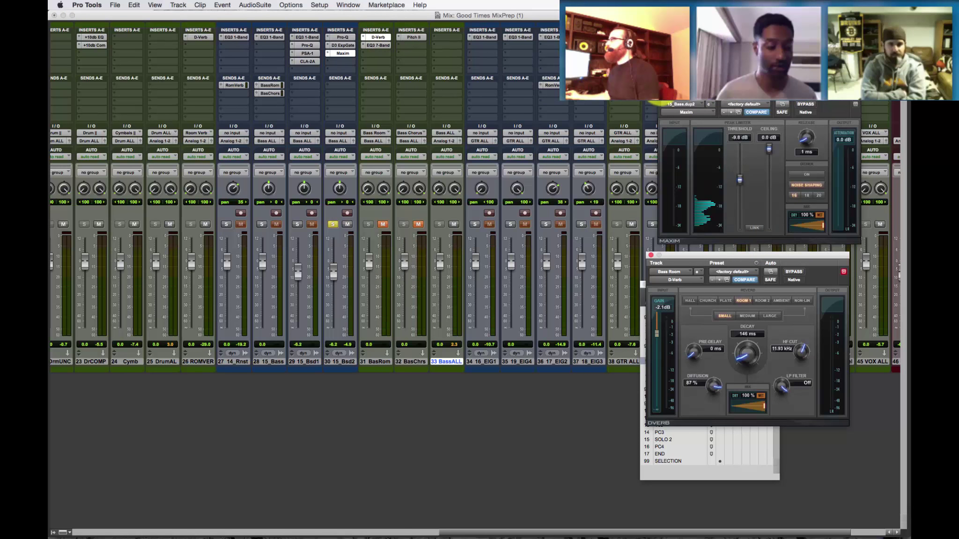
{"action": "left_click_drag", "start_coordinate": [715, 255], "coordinate": [710, 91]}
{"action": "left_click", "coordinate": [372, 38]}
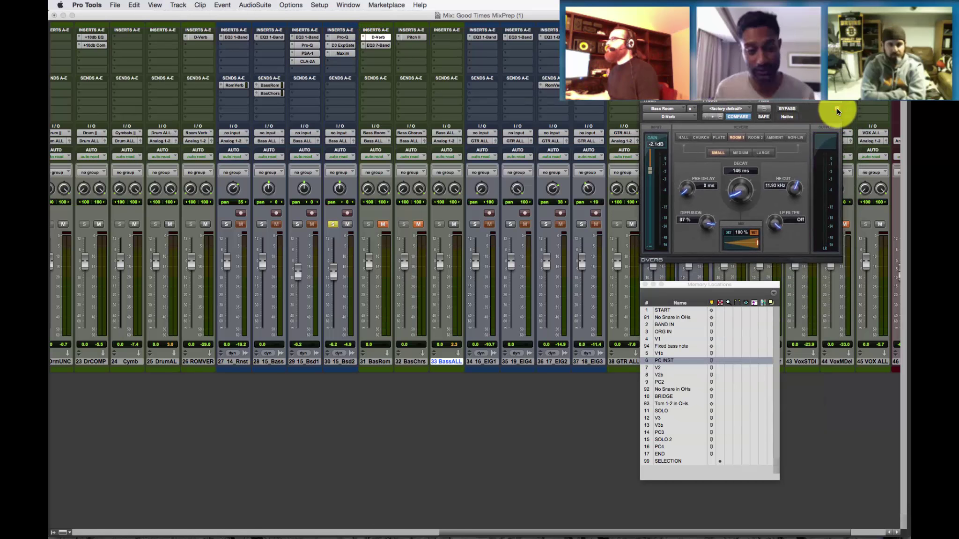
{"action": "left_click", "coordinate": [370, 62]}
{"action": "left_click", "coordinate": [377, 45]}
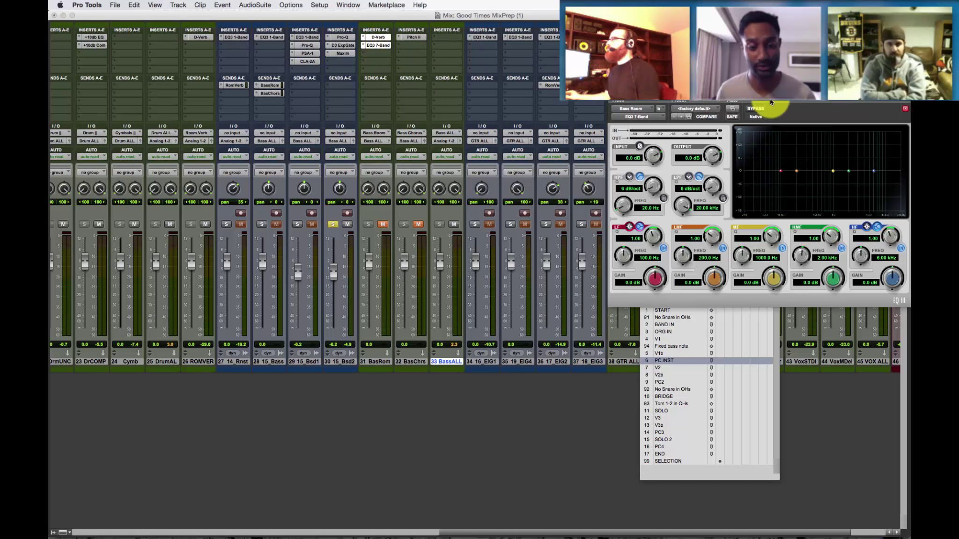
{"action": "left_click_drag", "start_coordinate": [764, 126], "coordinate": [748, 286]}
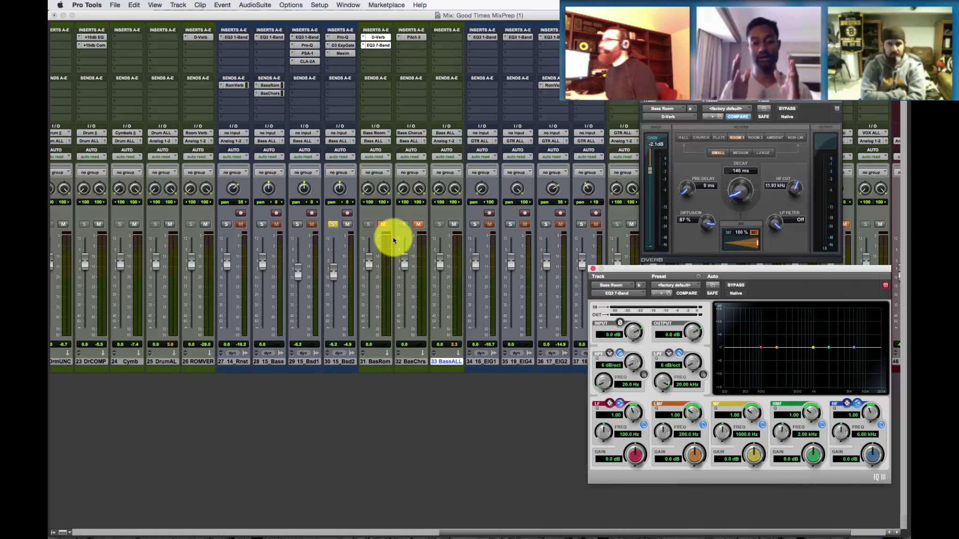
Step: Unmute the BasRom track and play the bass from the PC INST marker in the Edit window
{"action": "left_click", "coordinate": [456, 329]}
{"action": "key", "text": "super+equal"}
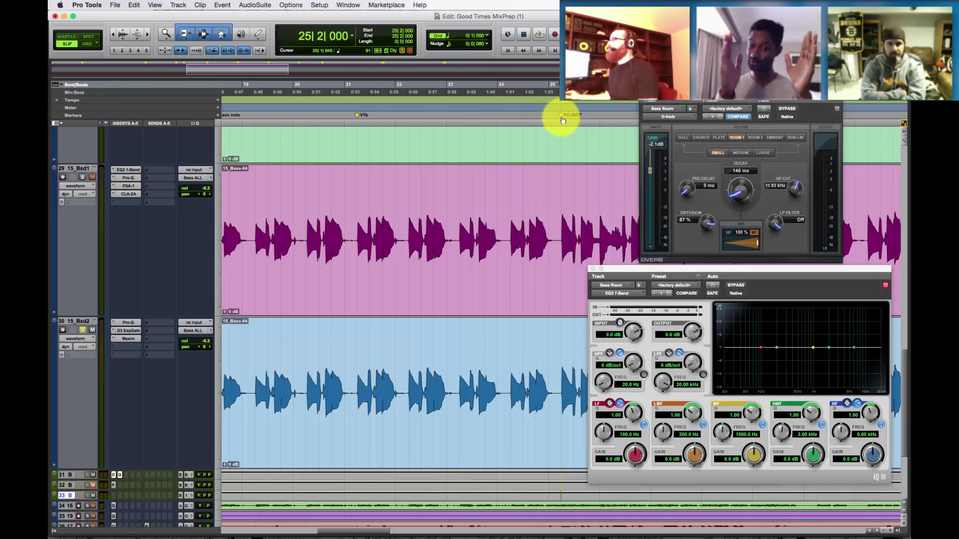
{"action": "key", "text": "super+equal"}
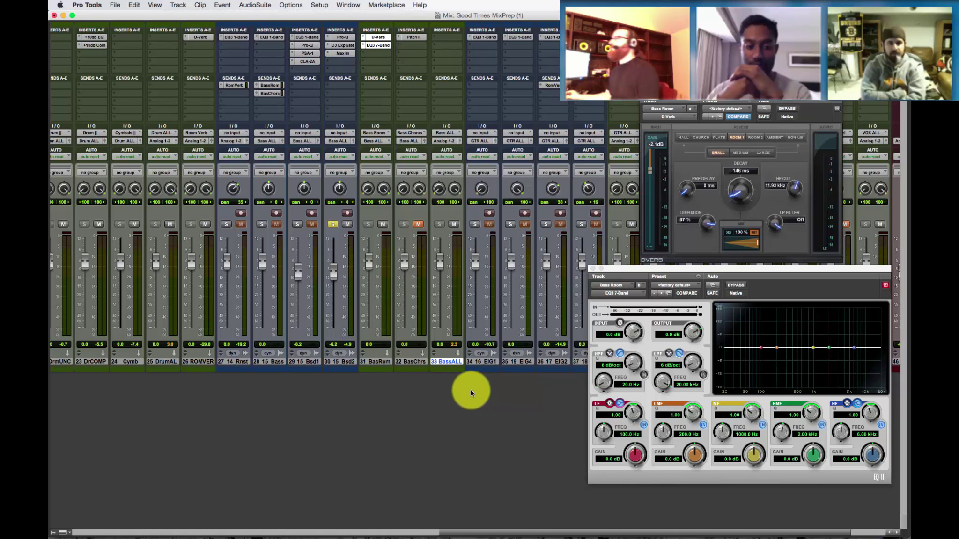
{"action": "key", "text": "super+equal"}
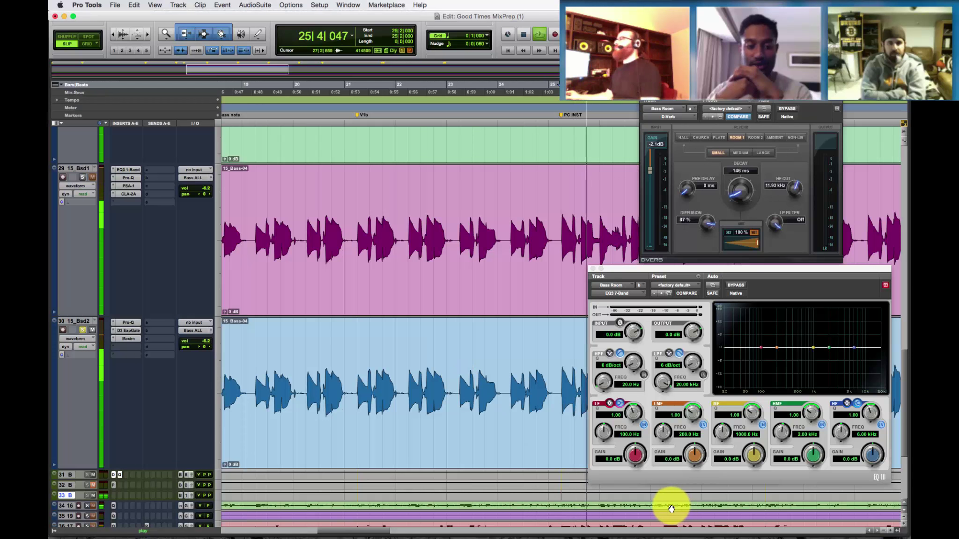
Step: In the Mix window, move the solo from 15_Bsd2 to 15_Bass and start playback
{"action": "key", "text": "super+equal"}
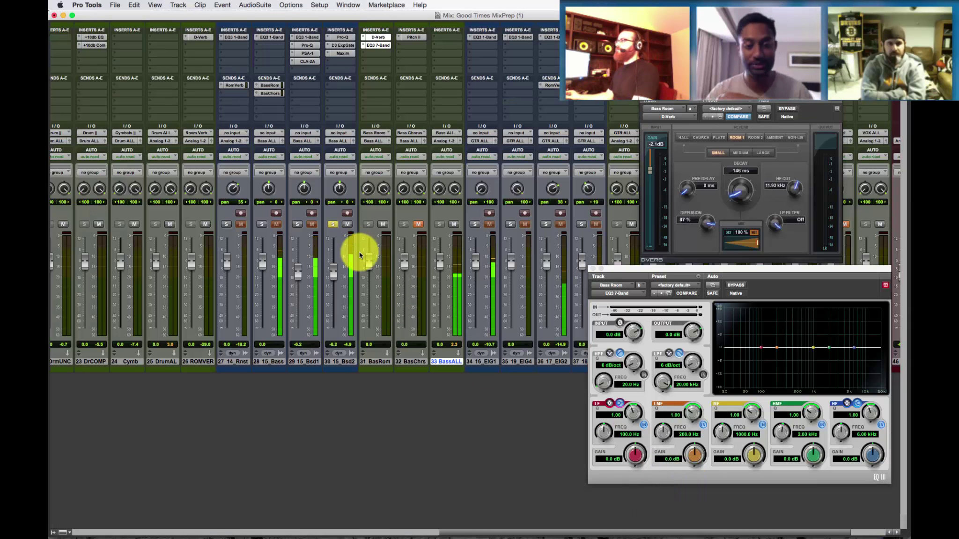
{"action": "left_click", "coordinate": [332, 224]}
{"action": "left_click", "coordinate": [261, 224]}
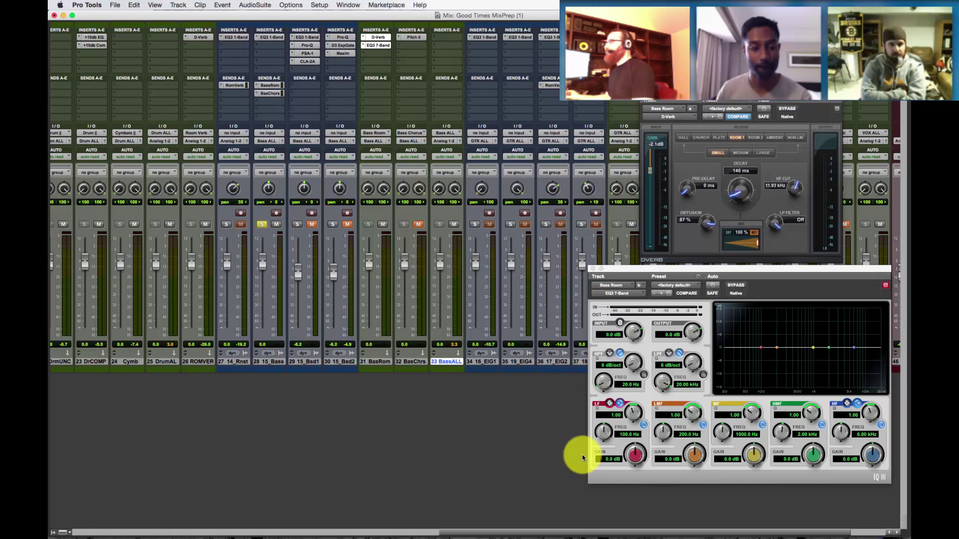
{"action": "key", "text": "super+equal"}
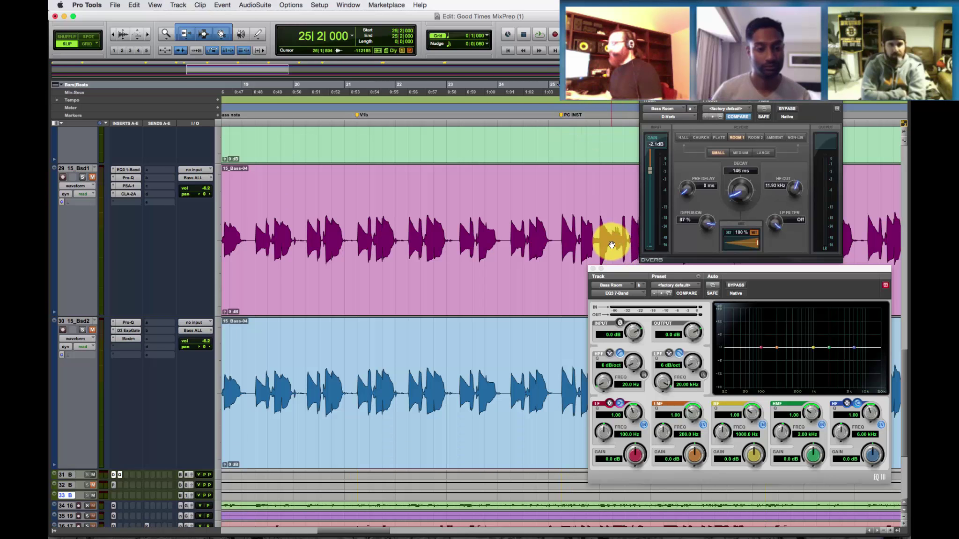
{"action": "key", "text": "super+equal"}
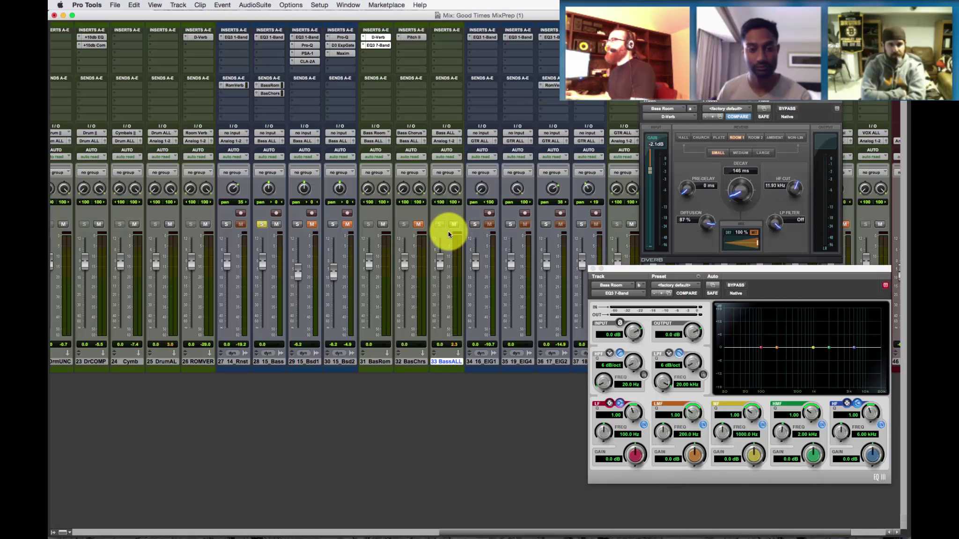
{"action": "key", "text": "space"}
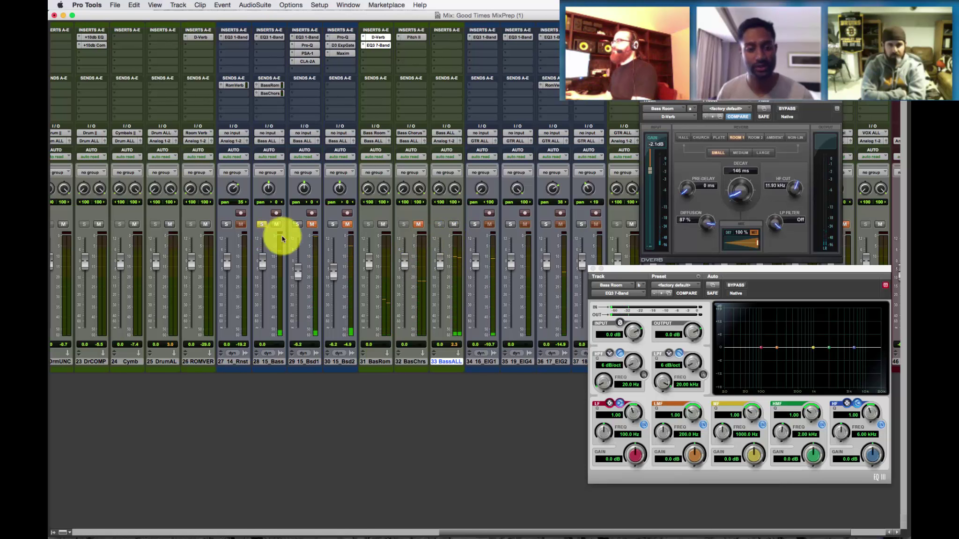
Step: Mute and unmute BasRom repeatedly during playback to compare the bass with and without room reverb, leaving BasRom unmuted
{"action": "left_click", "coordinate": [384, 225]}
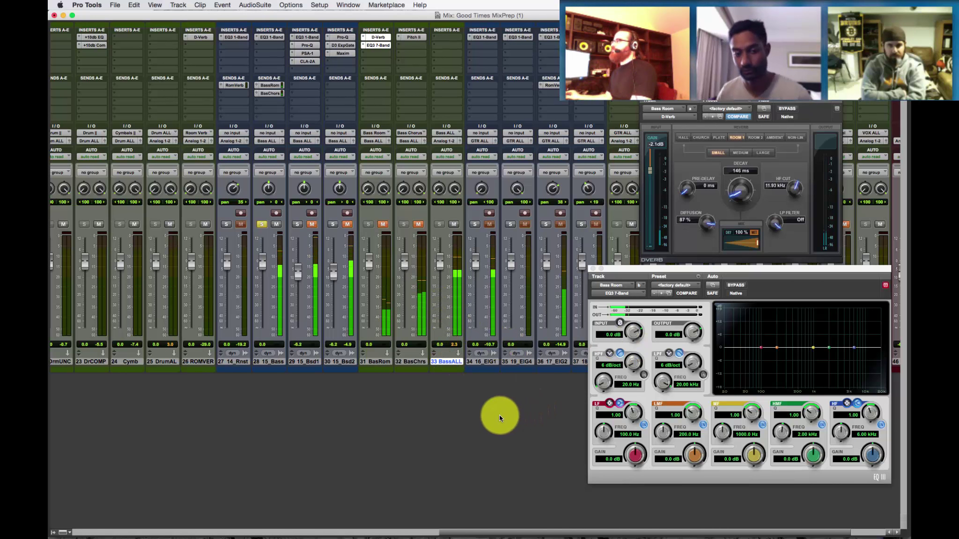
{"action": "left_click", "coordinate": [388, 224]}
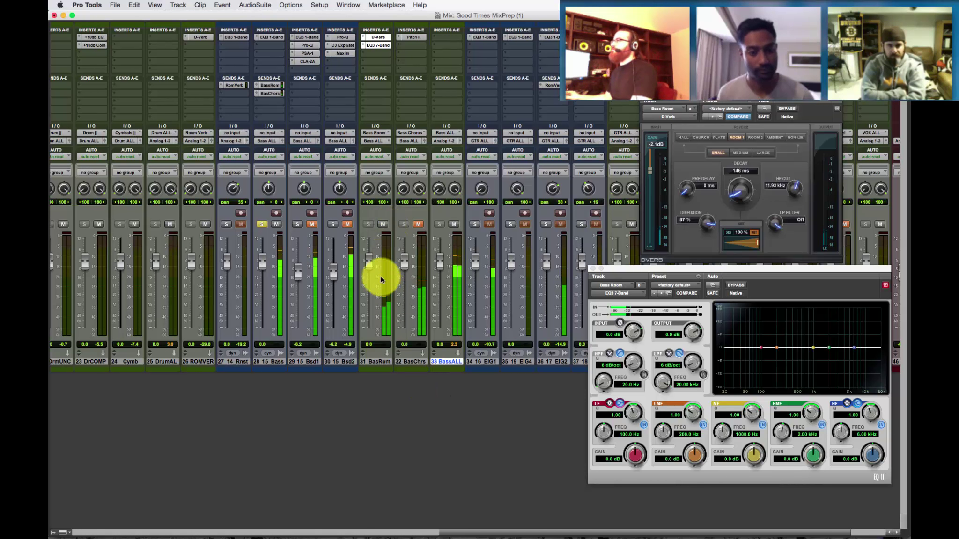
{"action": "left_click", "coordinate": [387, 226]}
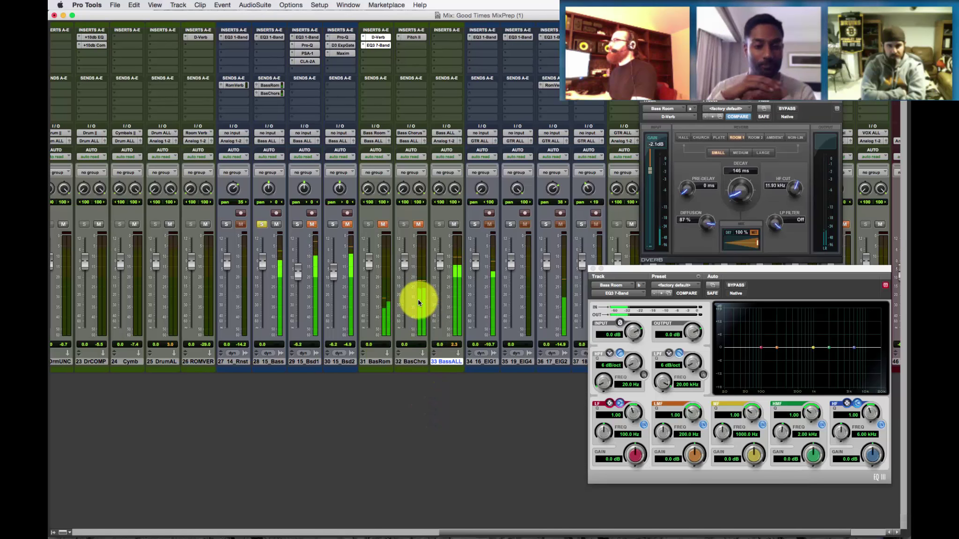
{"action": "left_click", "coordinate": [383, 225]}
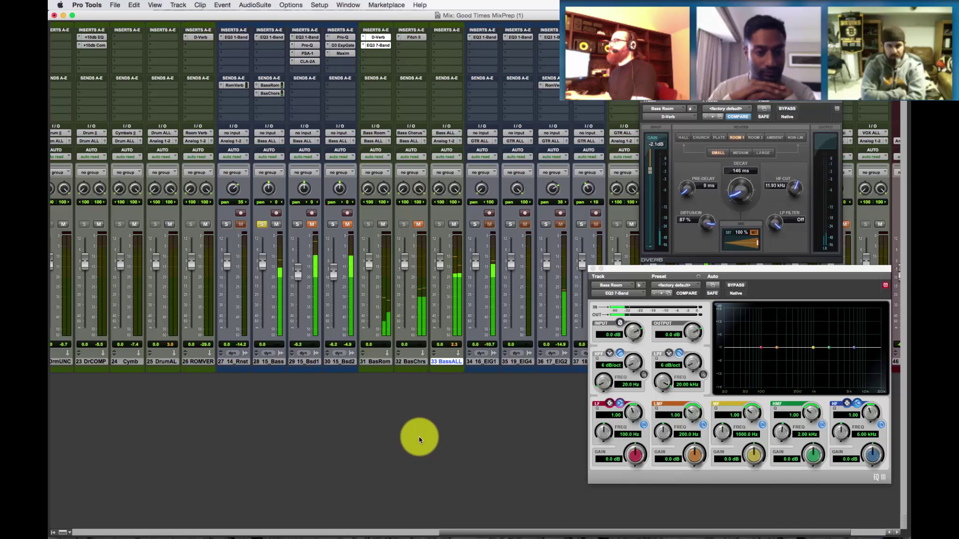
{"action": "left_click", "coordinate": [383, 225]}
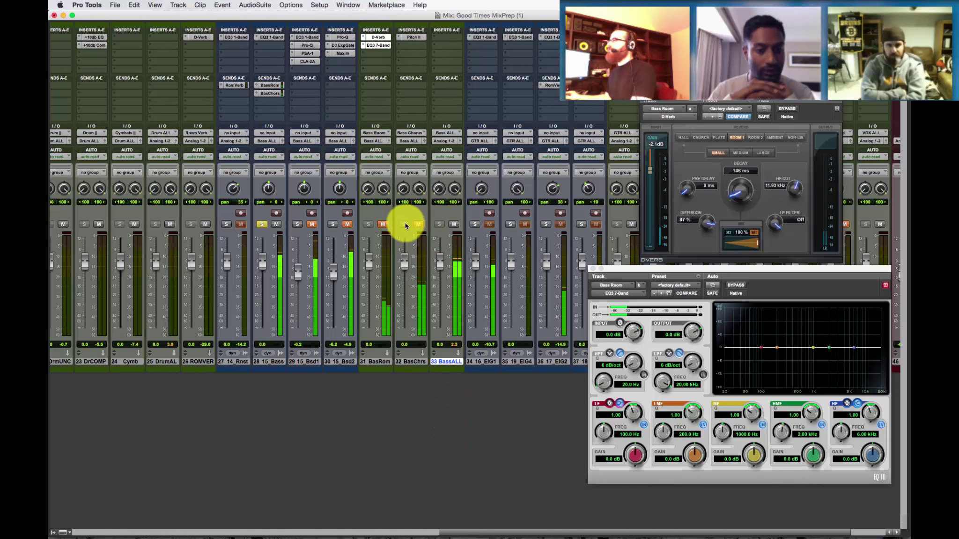
{"action": "left_click", "coordinate": [384, 225]}
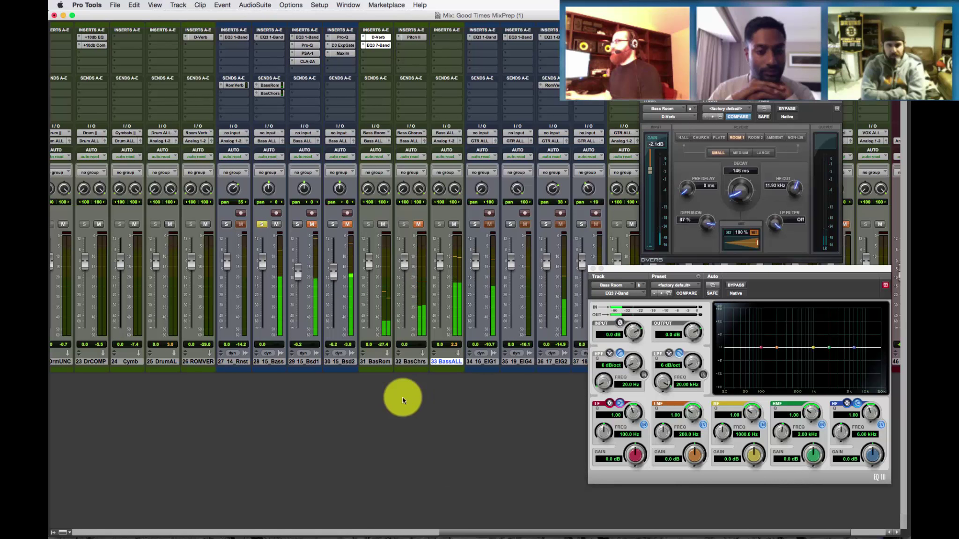
Step: Unmute BasChrs and mute BasRom, keeping 15_Bass soloed
{"action": "left_click", "coordinate": [266, 223]}
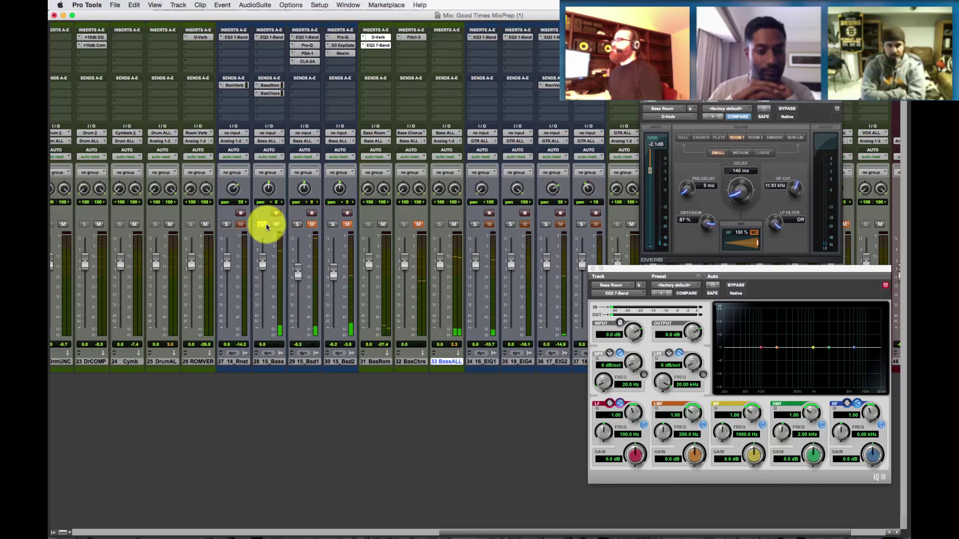
{"action": "left_click", "coordinate": [418, 224]}
{"action": "left_click", "coordinate": [382, 224]}
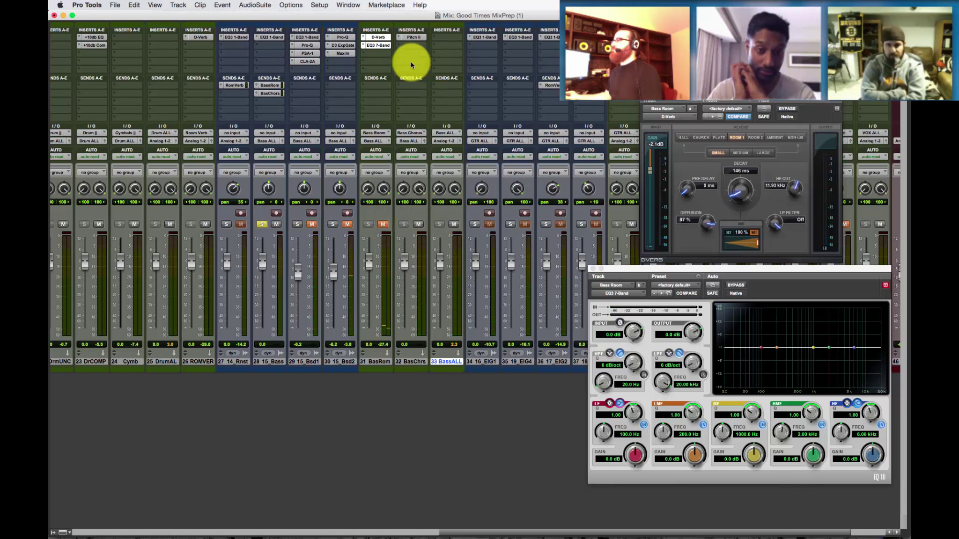
Step: Open the Pitch II plug-in on BasChrs, close the D-Verb window and position Pitch II clear of the bass channels
{"action": "left_click", "coordinate": [415, 37]}
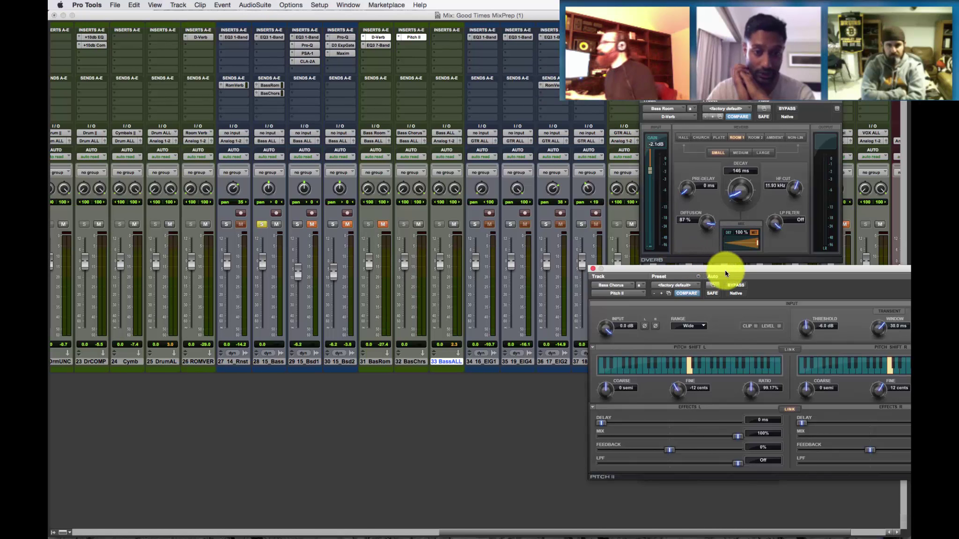
{"action": "left_click_drag", "start_coordinate": [725, 271], "coordinate": [683, 265]}
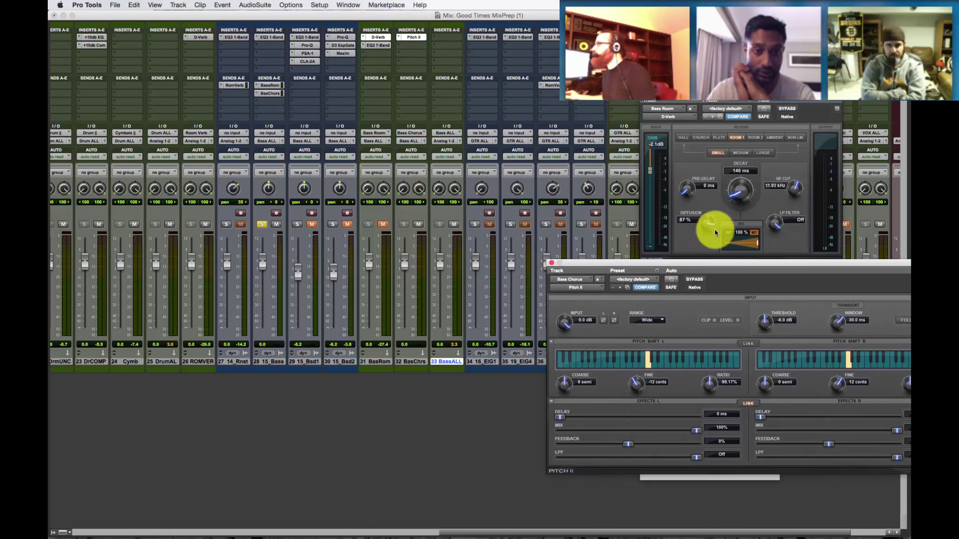
{"action": "left_click", "coordinate": [644, 93]}
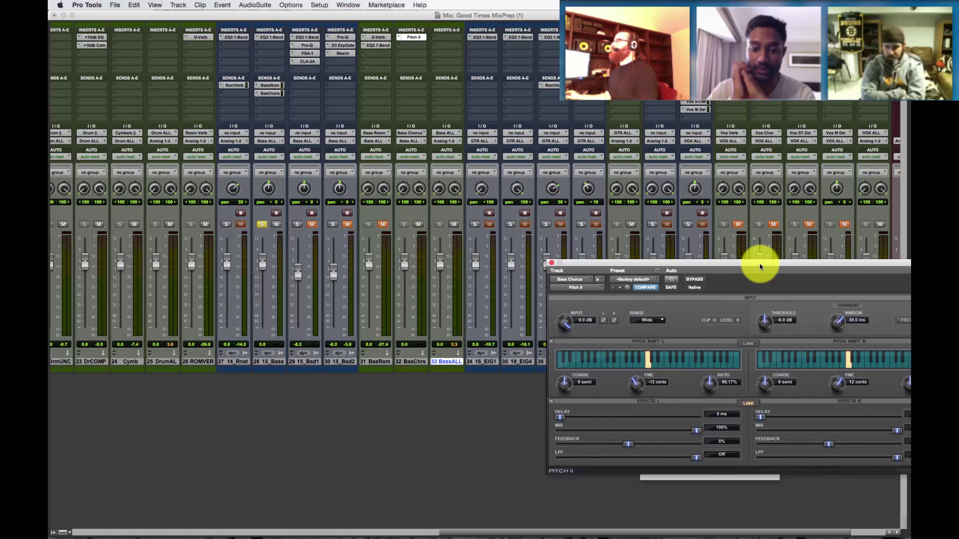
{"action": "left_click_drag", "start_coordinate": [759, 264], "coordinate": [485, 114]}
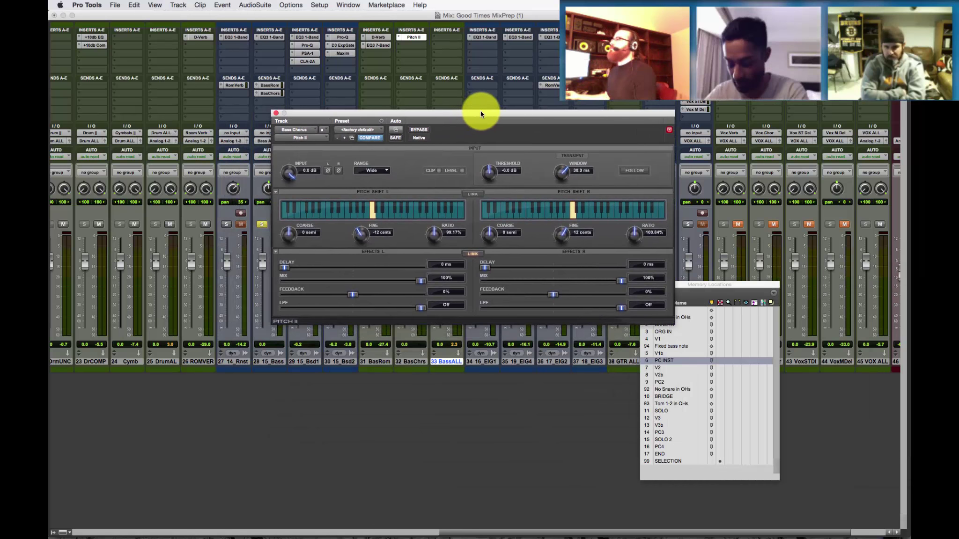
{"action": "left_click_drag", "start_coordinate": [480, 111], "coordinate": [668, 148]}
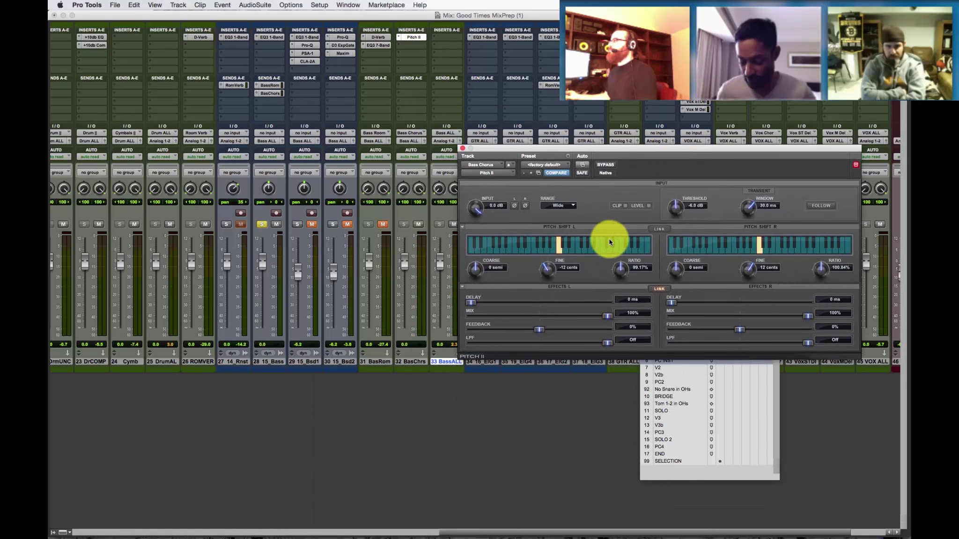
Step: Play the soloed bass and toggle the BasChrs mute to compare with and without chorus, then stop playback with BasChrs unmuted
{"action": "key", "text": "super+equal"}
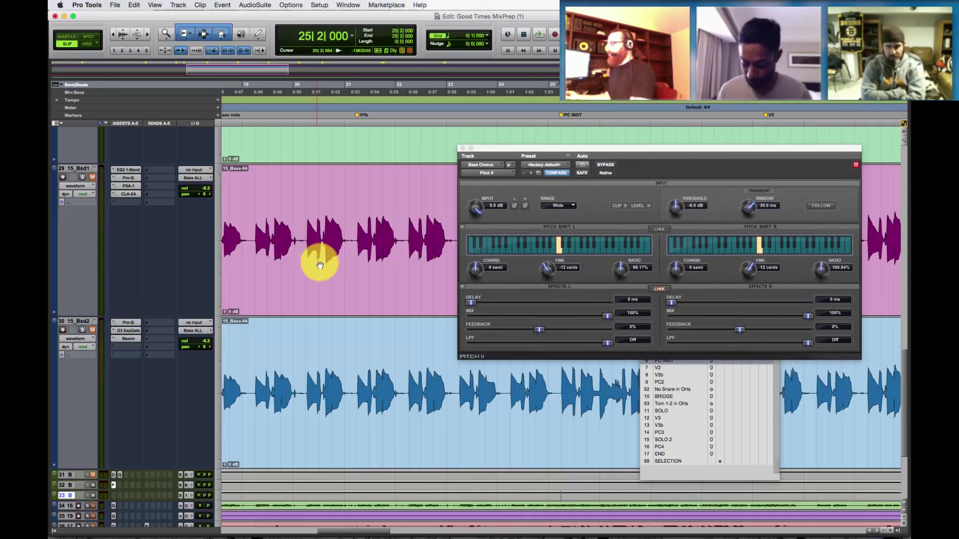
{"action": "key", "text": "super+equal"}
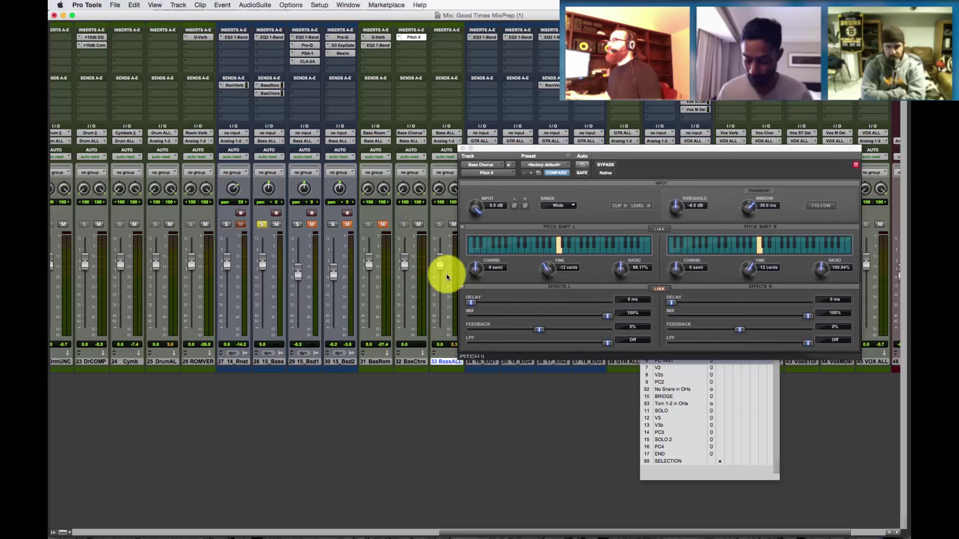
{"action": "key", "text": "super+equal"}
{"action": "key", "text": "super+equal"}
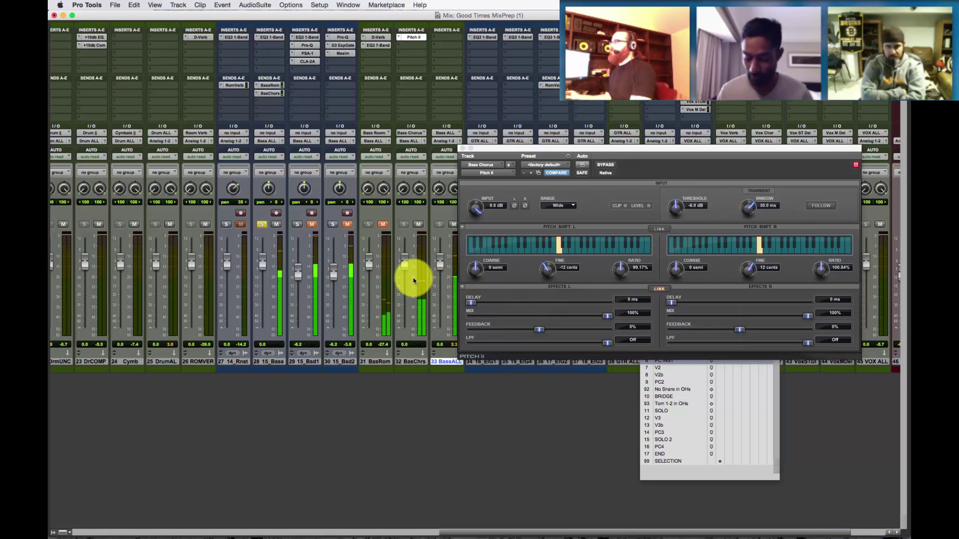
{"action": "left_click", "coordinate": [419, 225]}
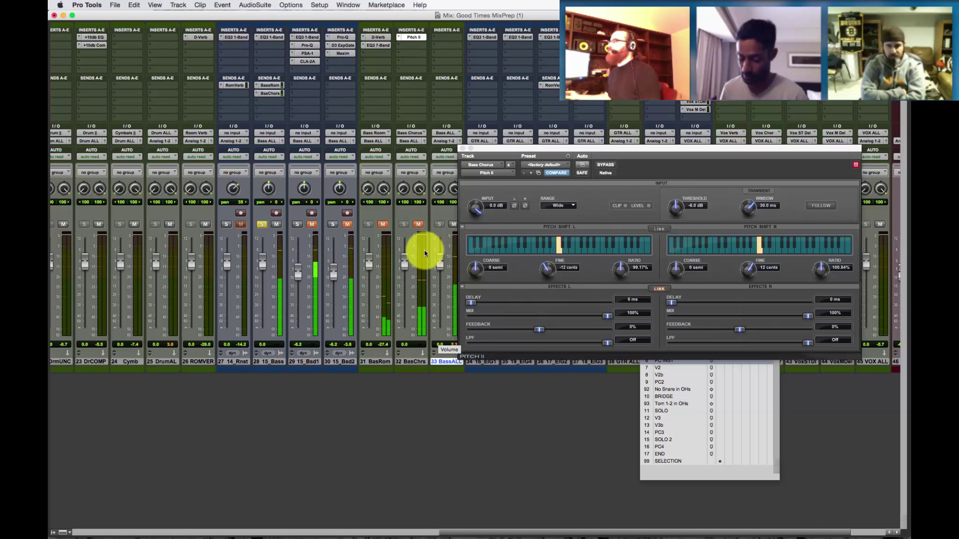
{"action": "left_click", "coordinate": [419, 225]}
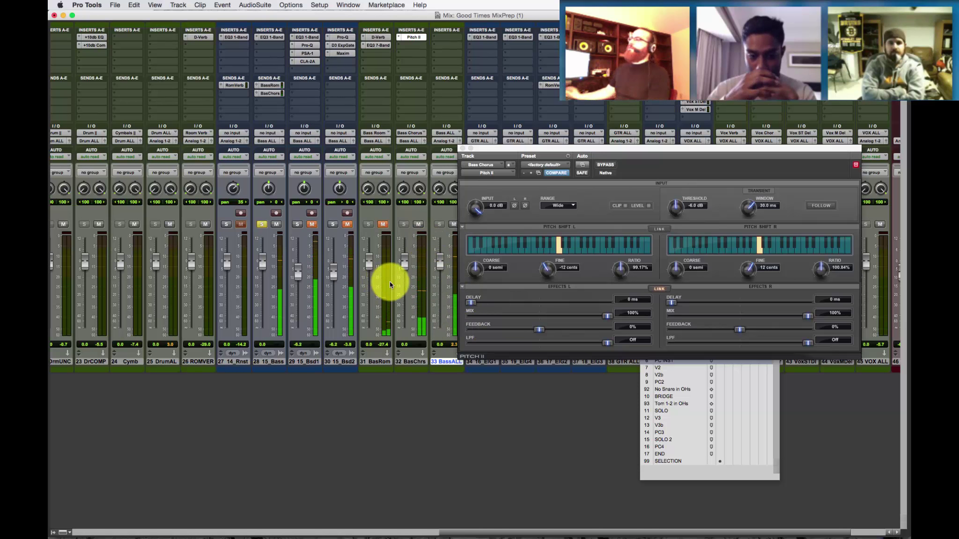
{"action": "key", "text": "space"}
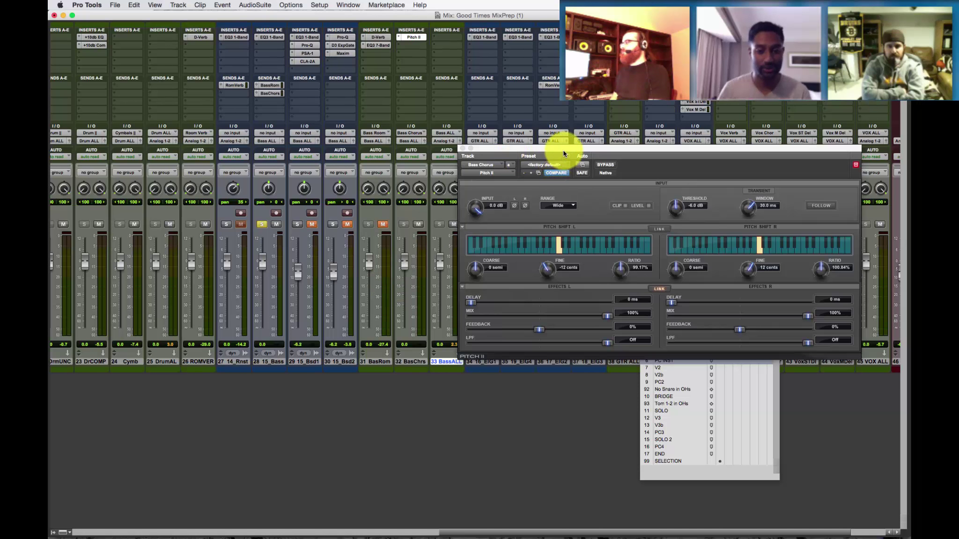
{"action": "left_click_drag", "start_coordinate": [564, 151], "coordinate": [586, 152]}
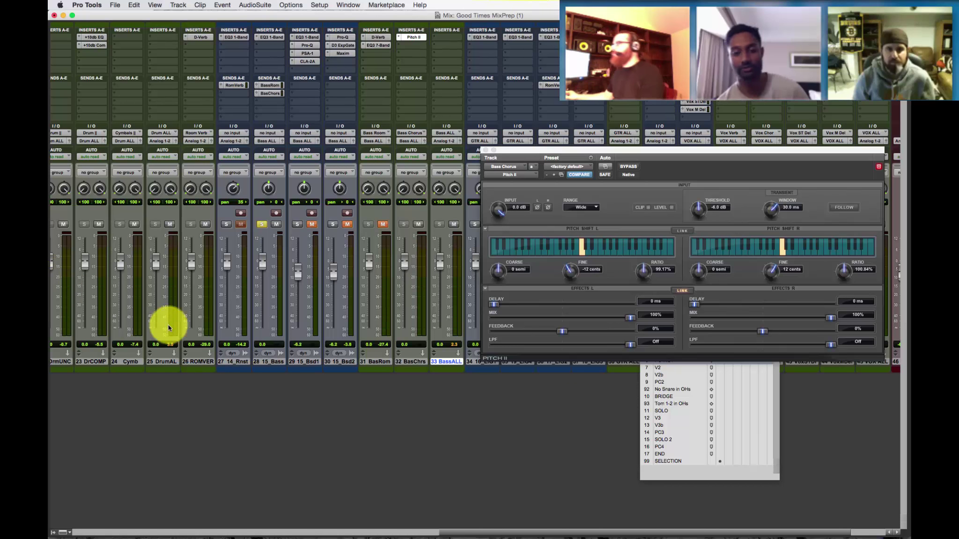
{"action": "left_click", "coordinate": [263, 225]}
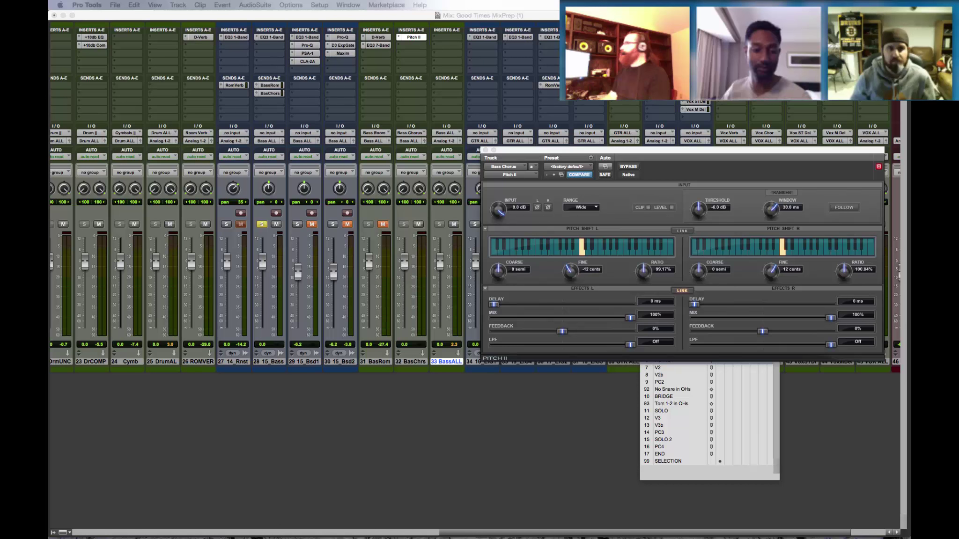
{"action": "key", "text": "super+Tab"}
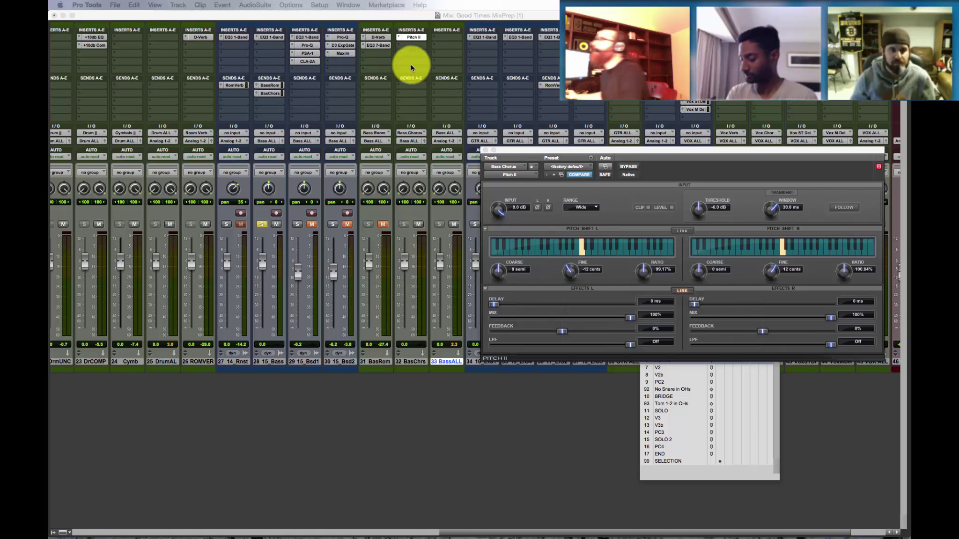
Step: Review the EQ3 7-Band and the D-Verb inserts on BasRom
{"action": "left_click", "coordinate": [382, 44]}
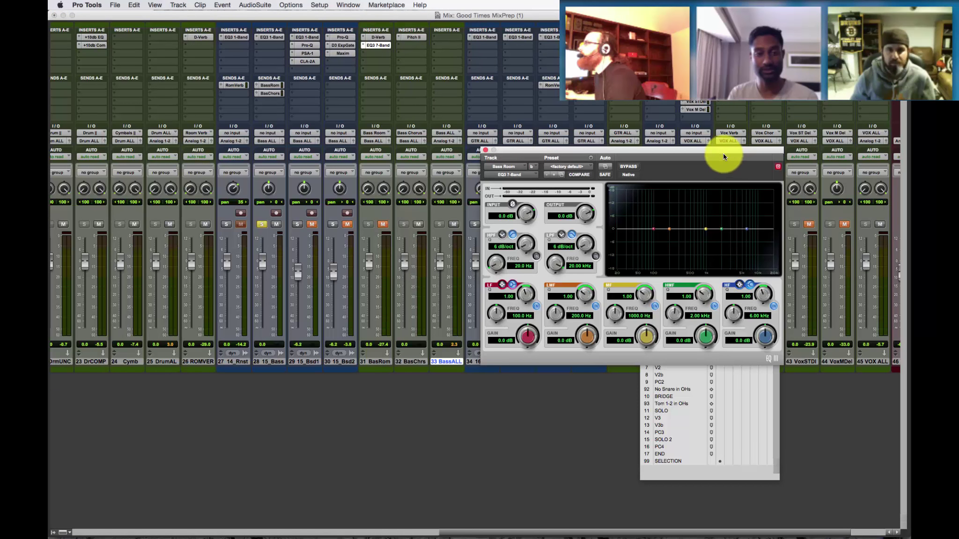
{"action": "left_click_drag", "start_coordinate": [723, 157], "coordinate": [736, 155]}
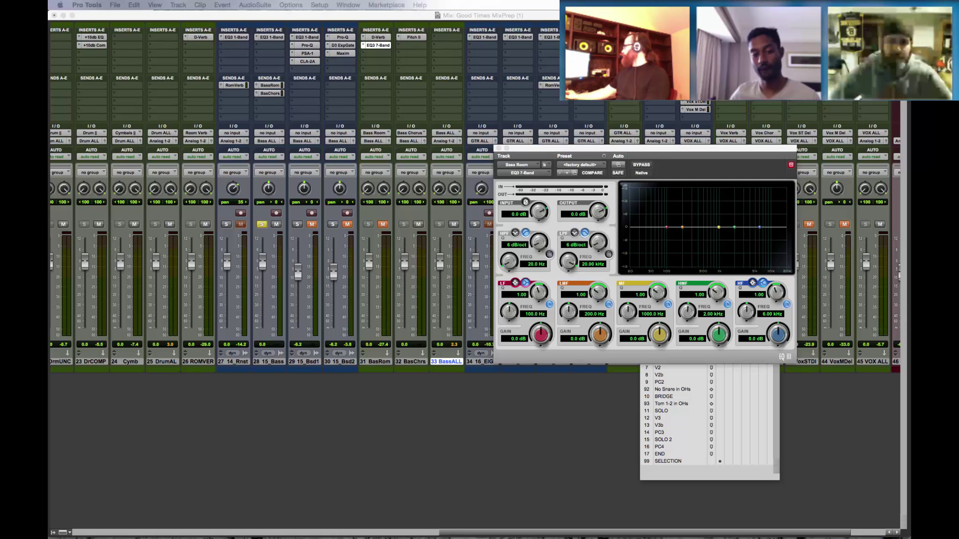
{"action": "key", "text": "super+Tab"}
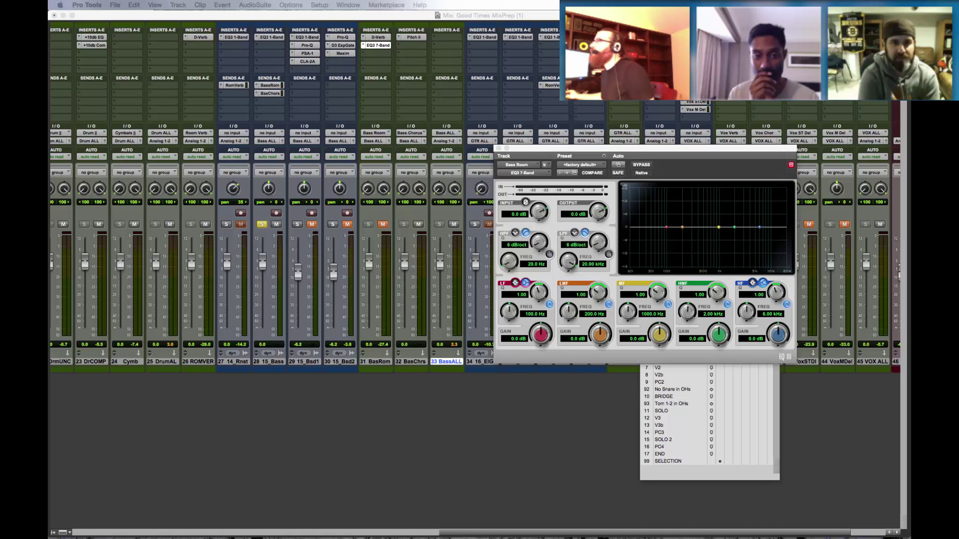
{"action": "left_click", "coordinate": [378, 37]}
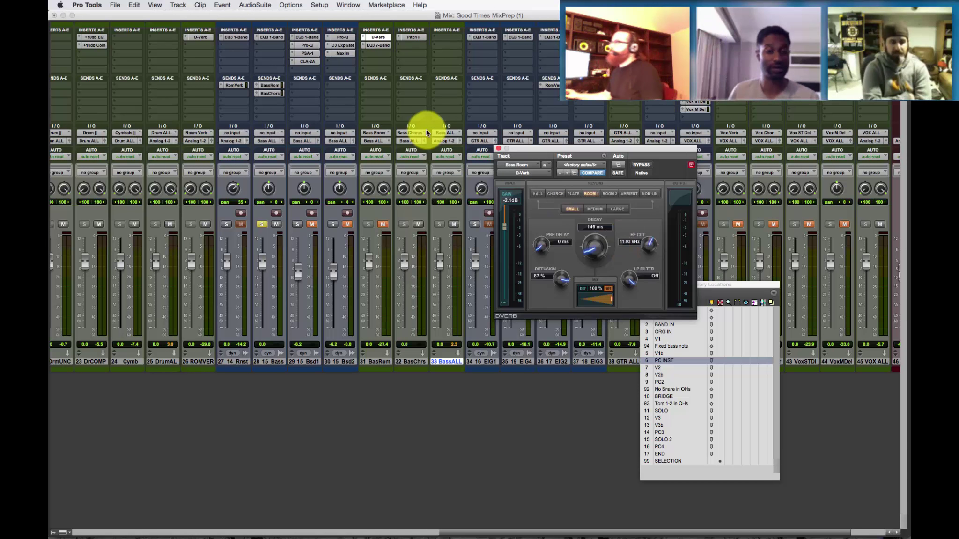
Step: In BasRom's EQ3 7-Band, enable the high-pass filter with an 18 dB/oct slope at 200.8 Hz
{"action": "left_click", "coordinate": [379, 45]}
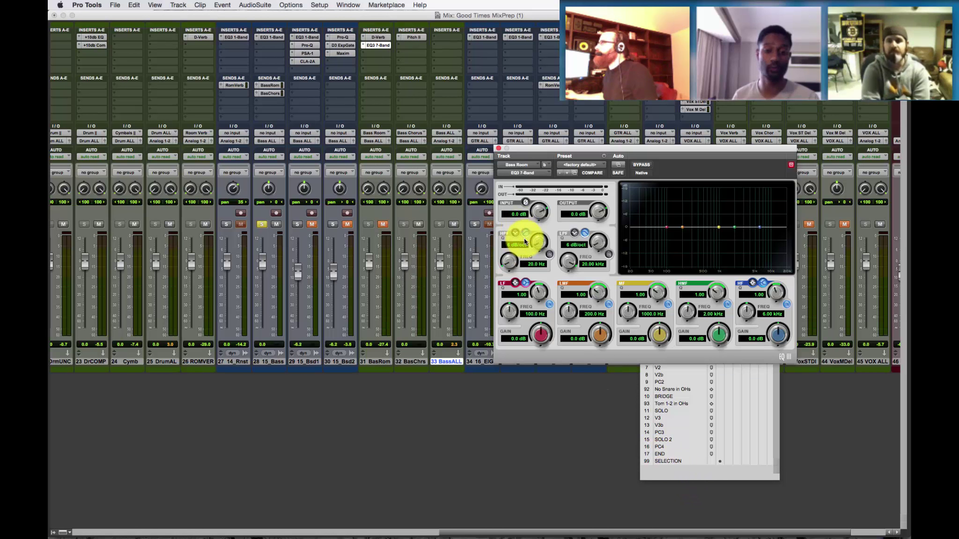
{"action": "left_click", "coordinate": [549, 255]}
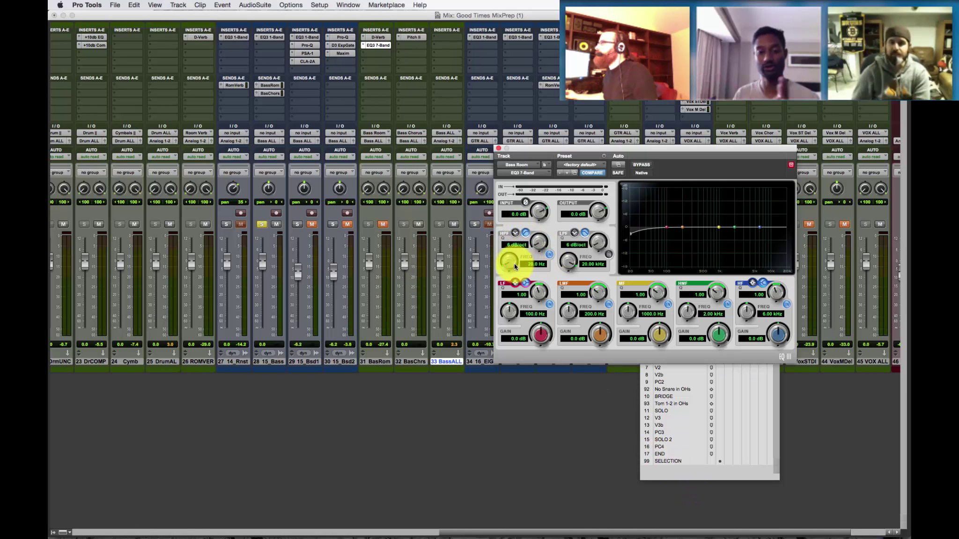
{"action": "left_click_drag", "start_coordinate": [538, 242], "coordinate": [539, 202]}
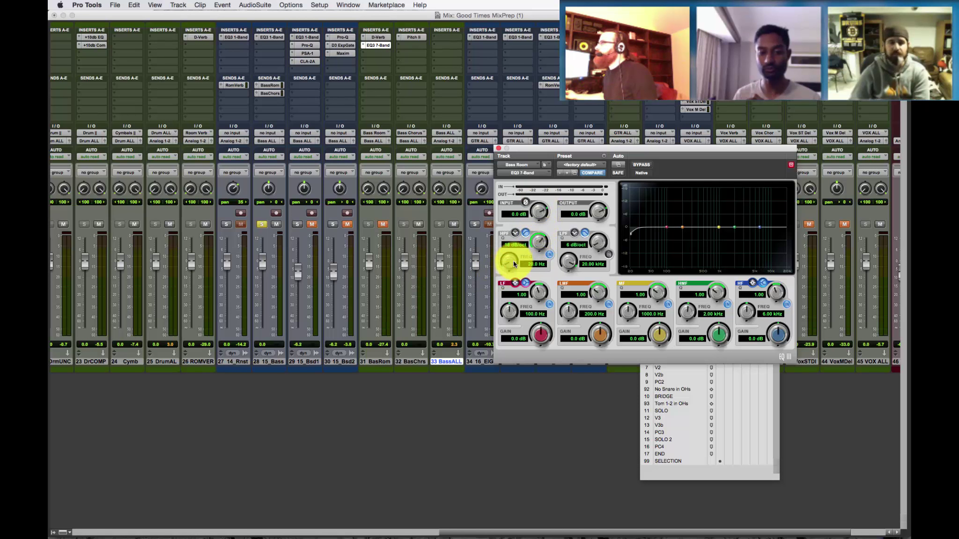
{"action": "left_click_drag", "start_coordinate": [513, 260], "coordinate": [518, 240]}
{"action": "left_click_drag", "start_coordinate": [728, 379], "coordinate": [703, 386]}
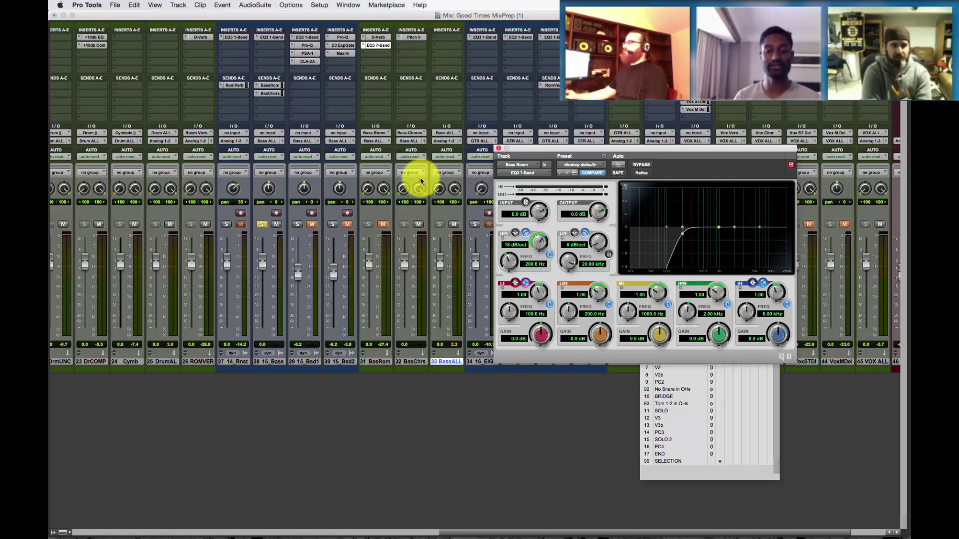
{"action": "left_click", "coordinate": [412, 260]}
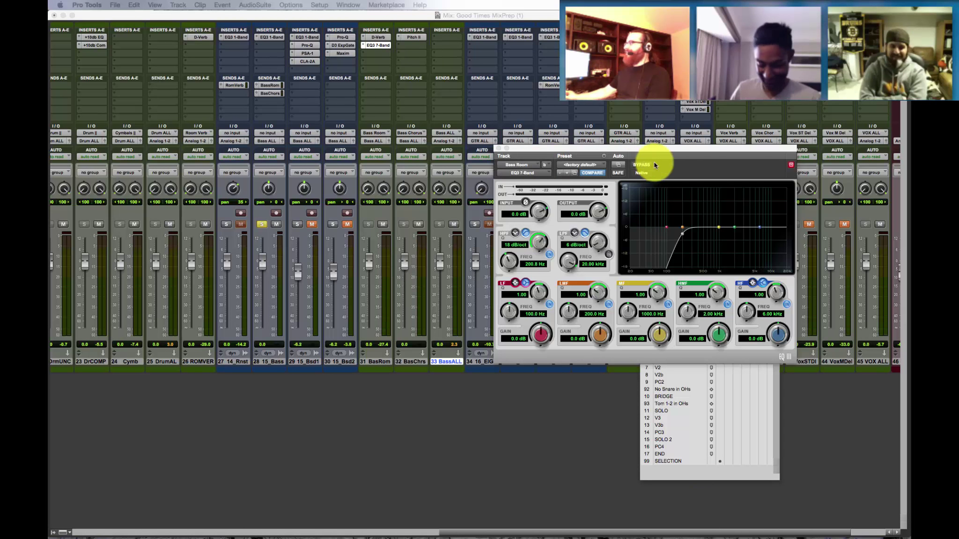
{"action": "left_click", "coordinate": [669, 156]}
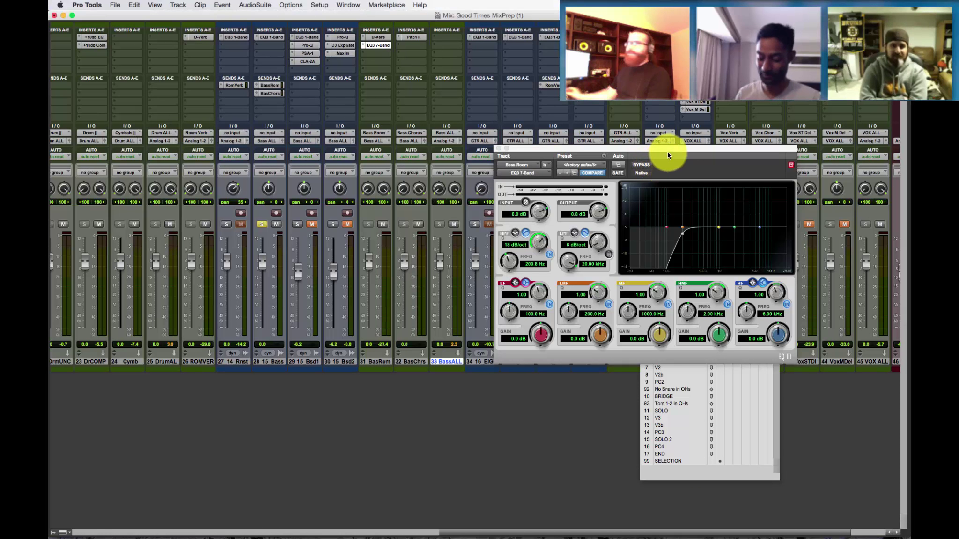